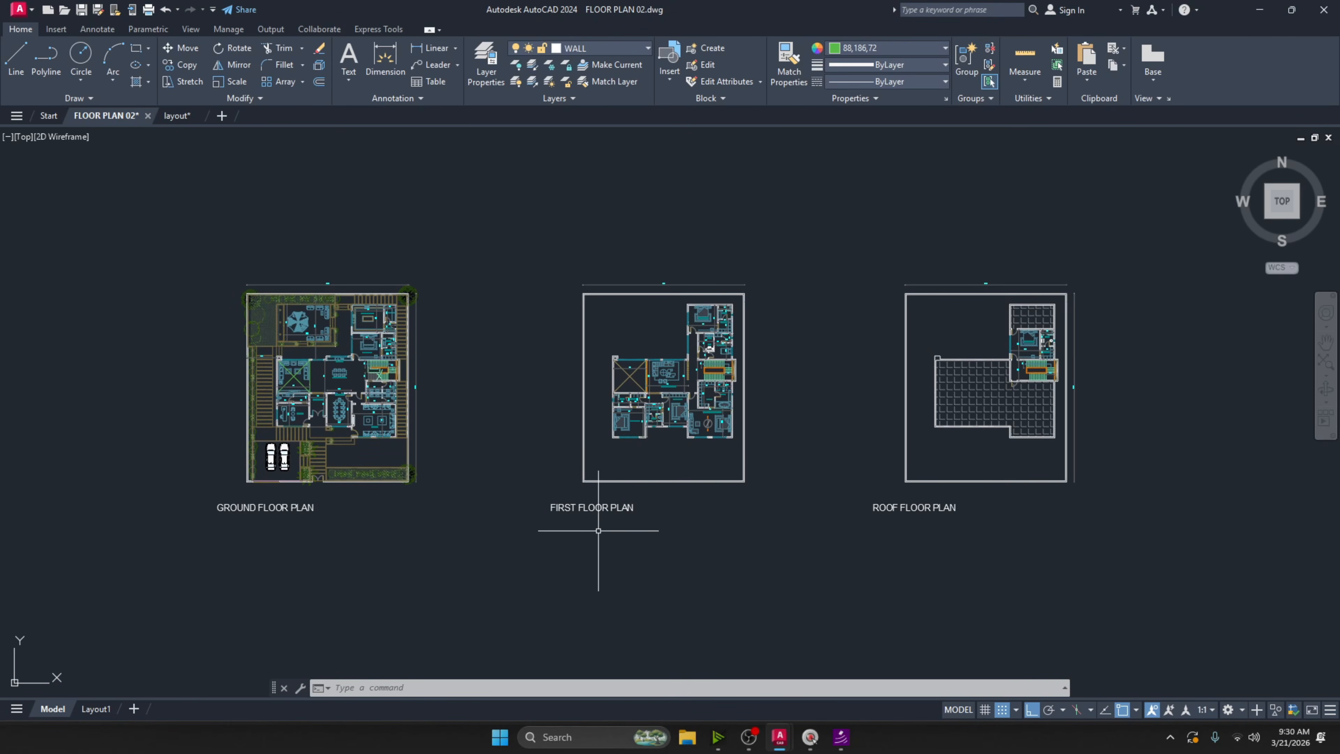
middle_click_drag(1101, 530, 1104, 542)
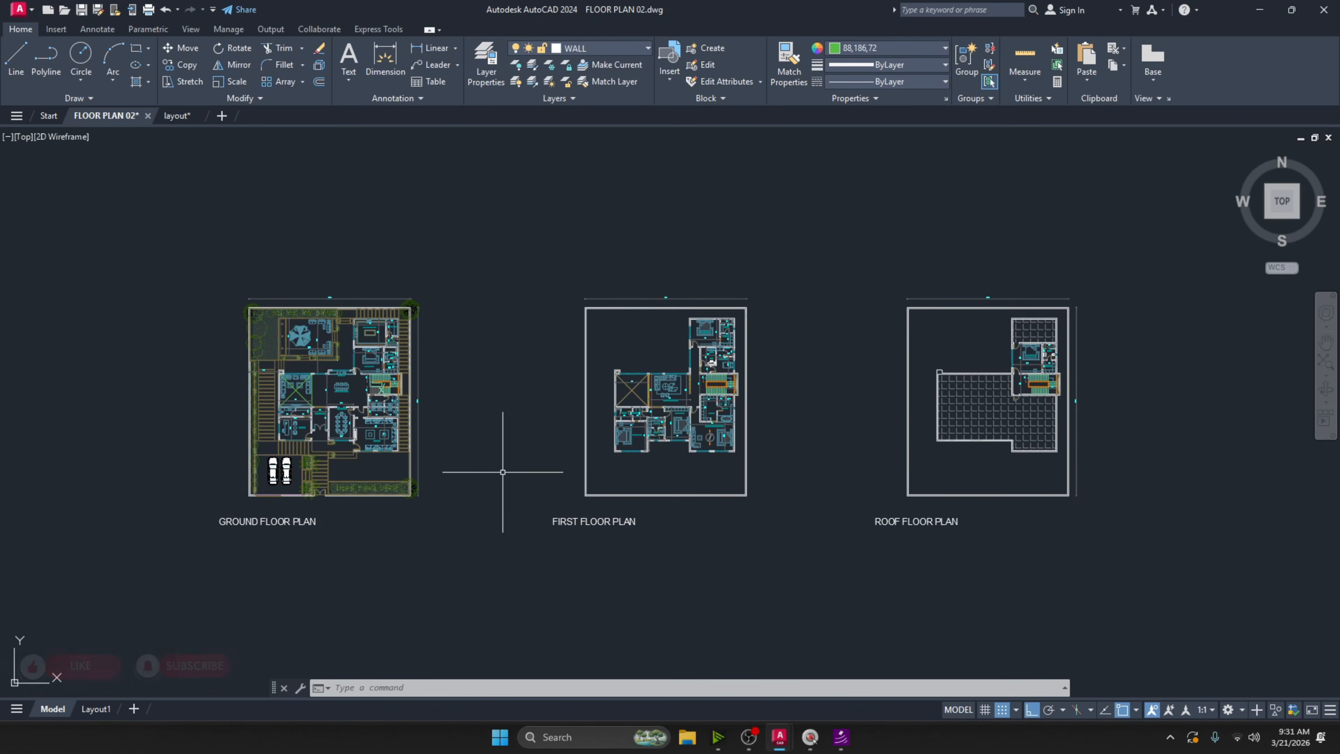
middle_click_drag(490, 464, 487, 441)
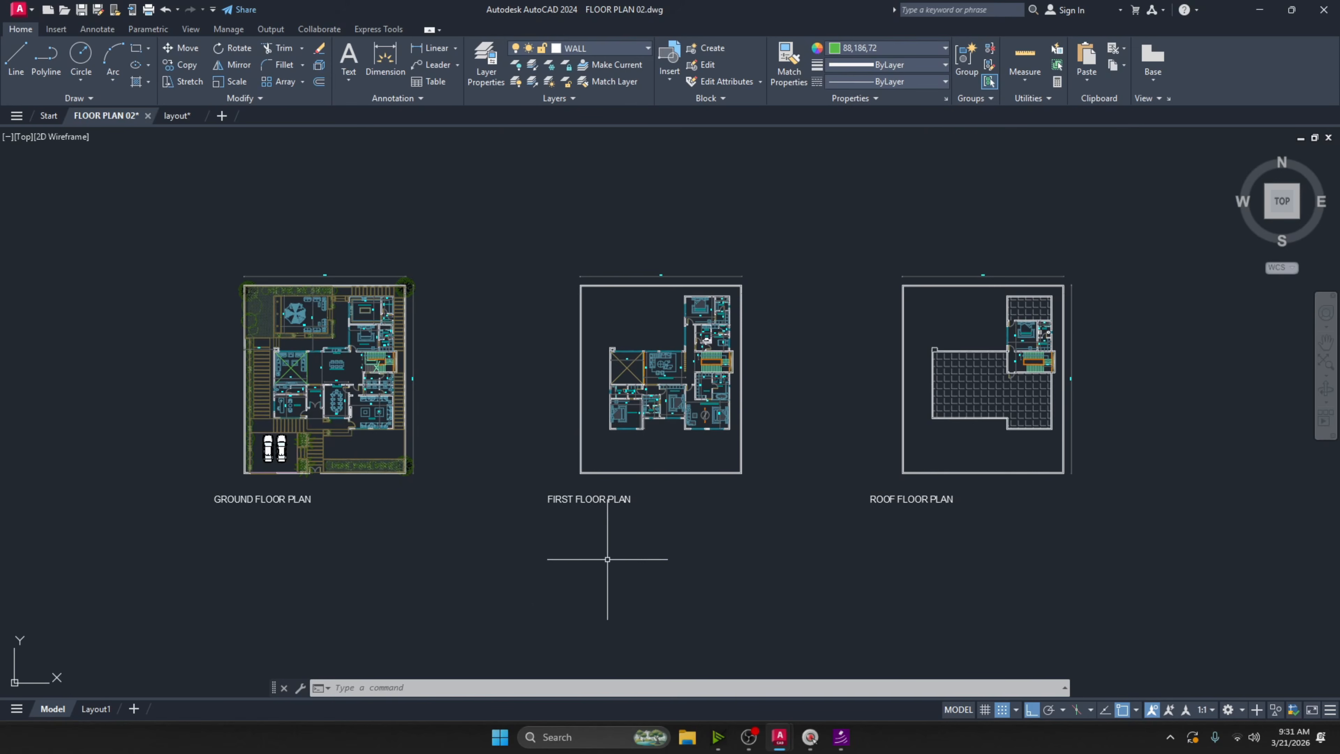
middle_click_drag(532, 542, 526, 537)
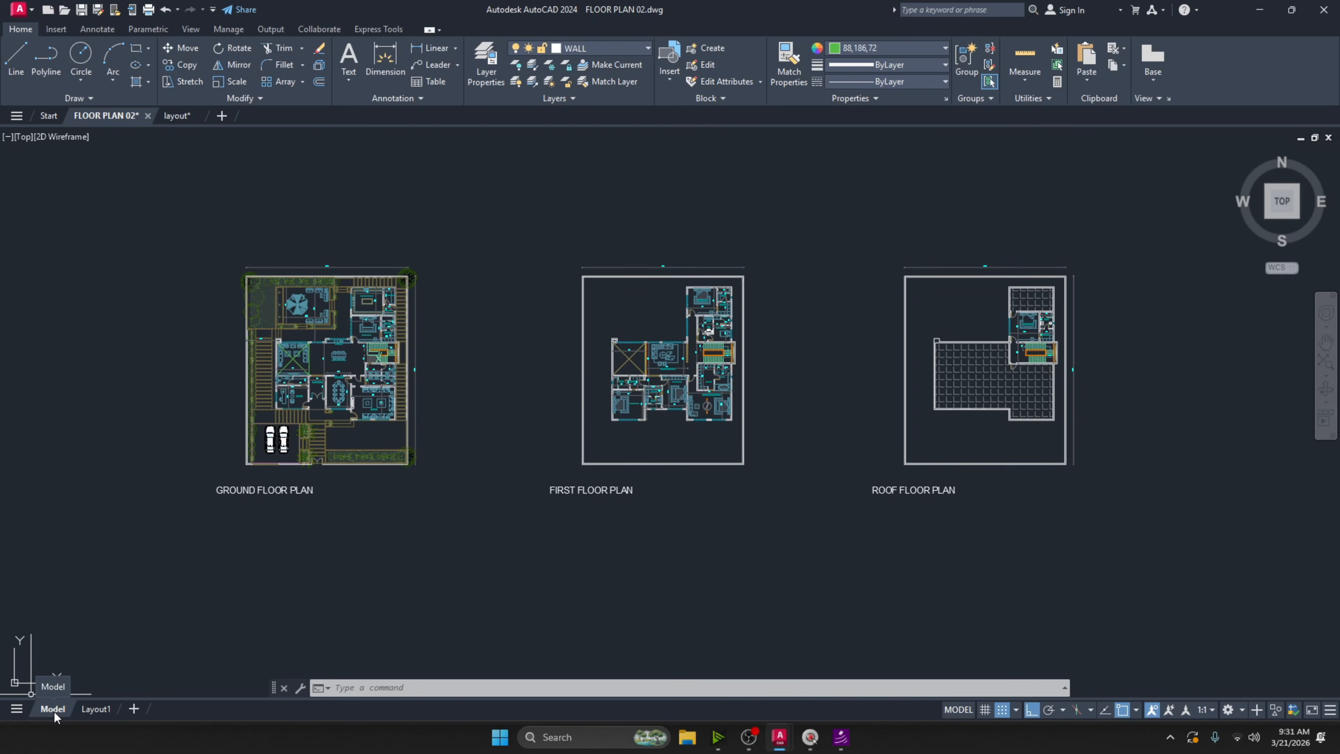
Switch from model space to the Layout1 paper space layout.
mouse_move(94, 708)
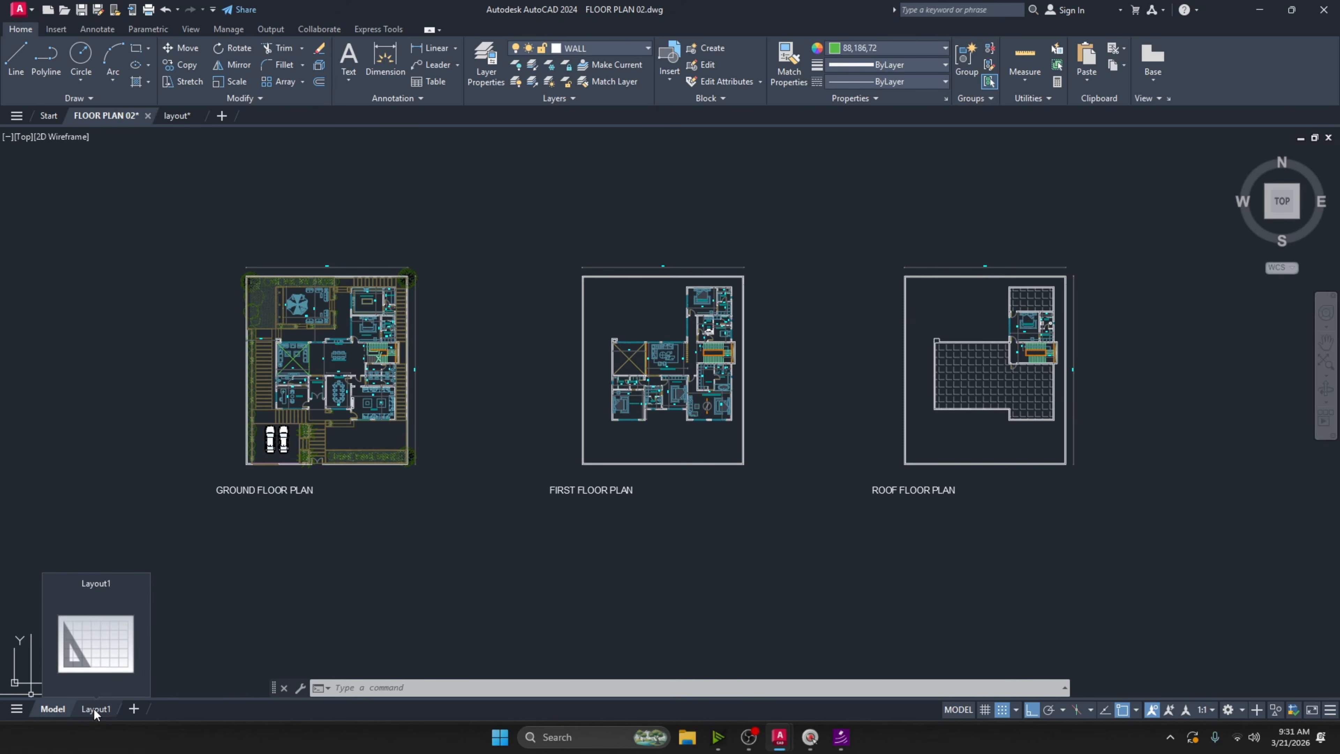
left_click(93, 708)
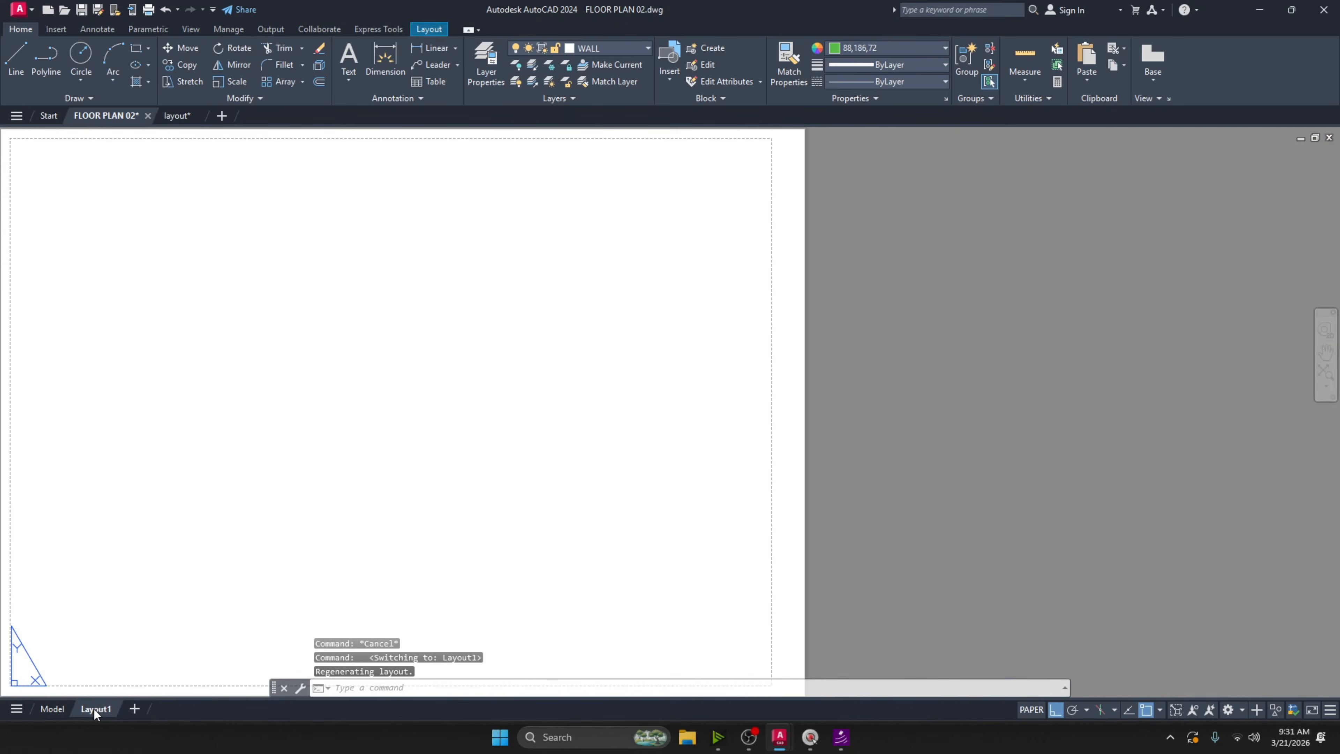
scroll(548, 441, "up", 2)
middle_click_drag(548, 440, 599, 404)
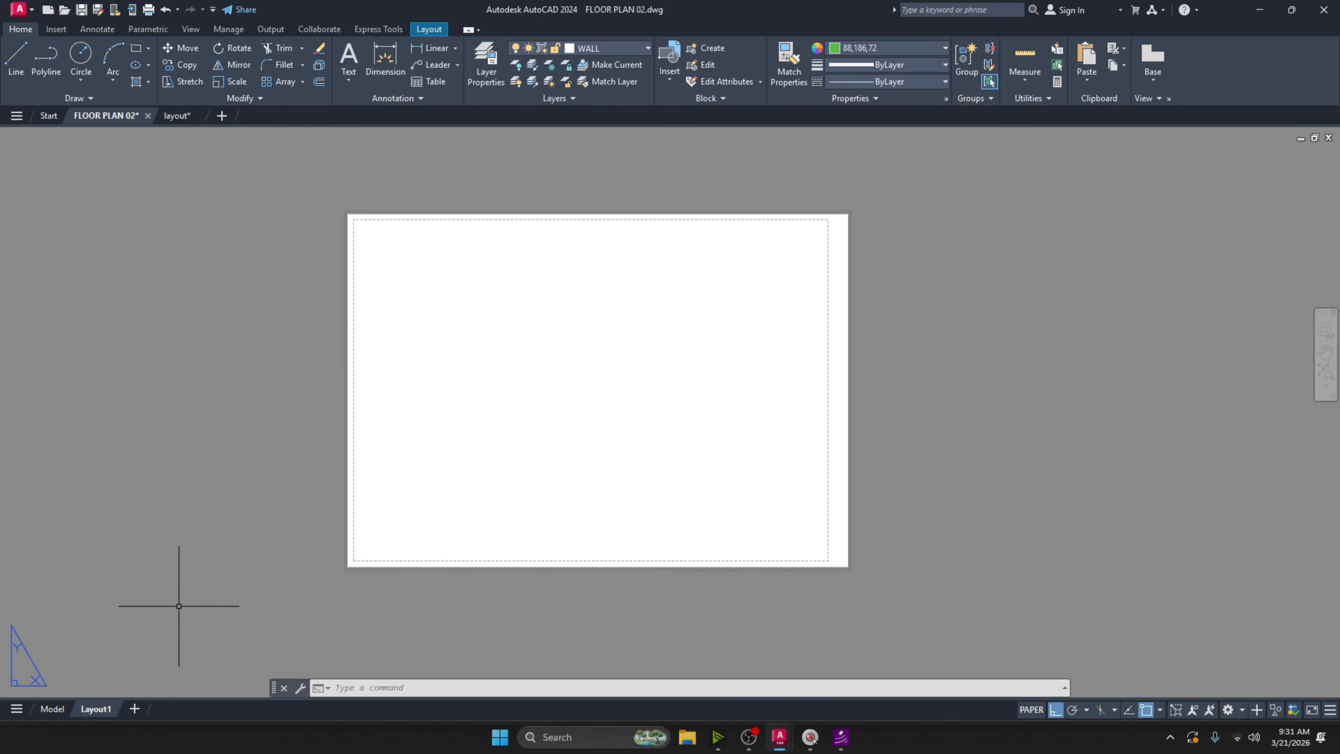
Modify Layout1's page setup to use the DWG To PDF.pc3 plotter and ISO full bleed A3 (297.00 x 420.00 MM) paper.
right_click(107, 708)
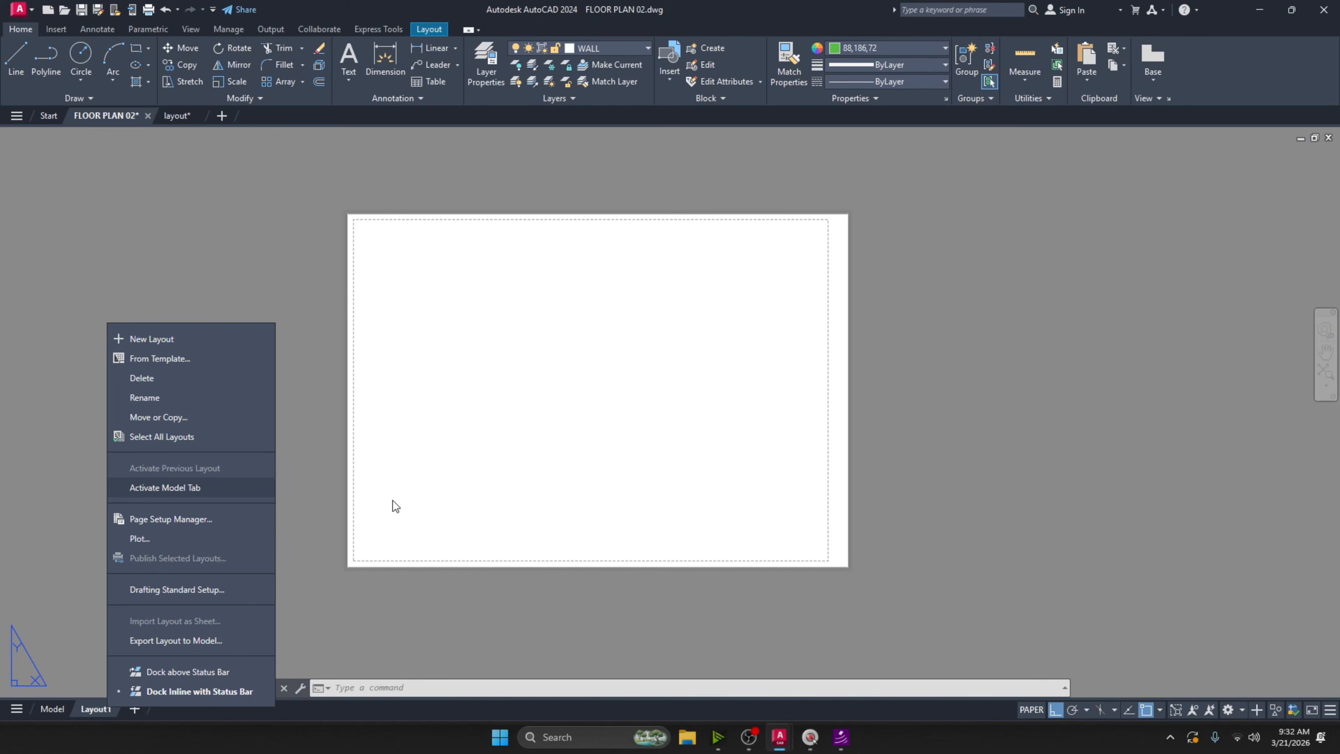
left_click(173, 519)
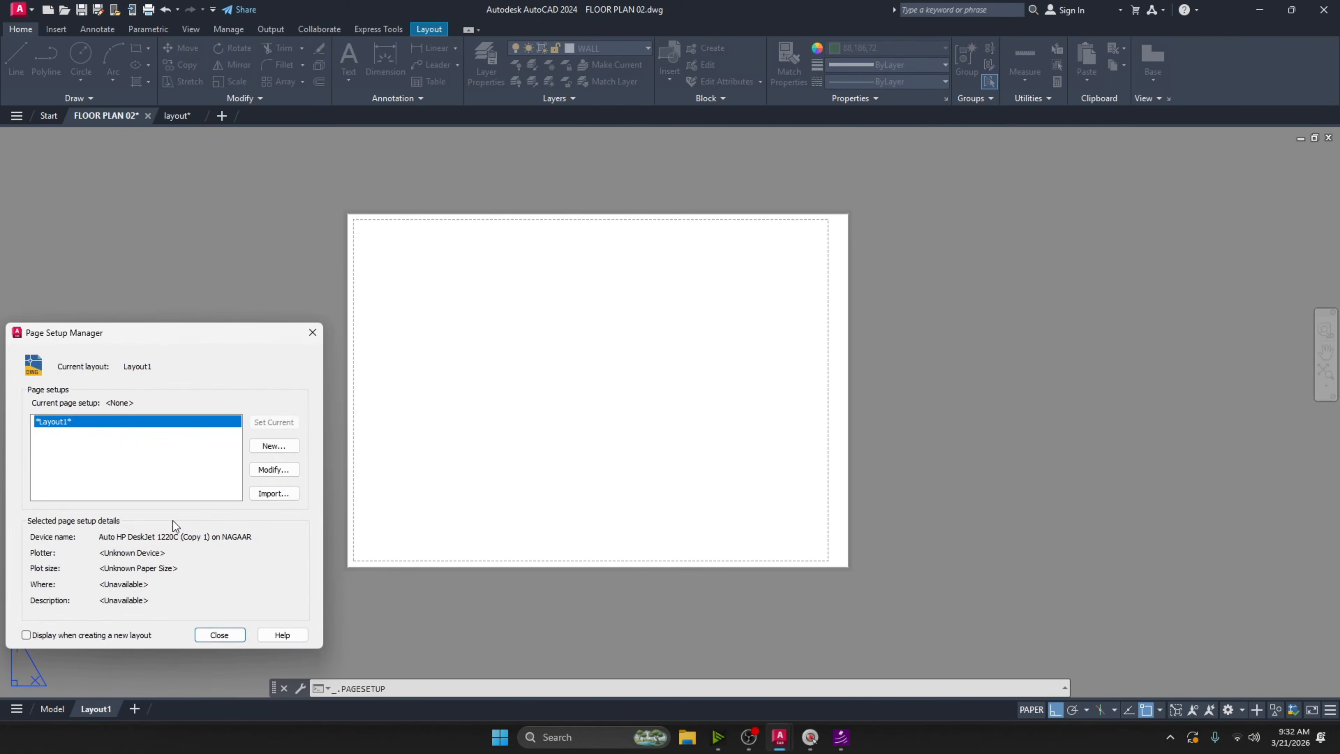
left_click_drag(160, 343, 298, 270)
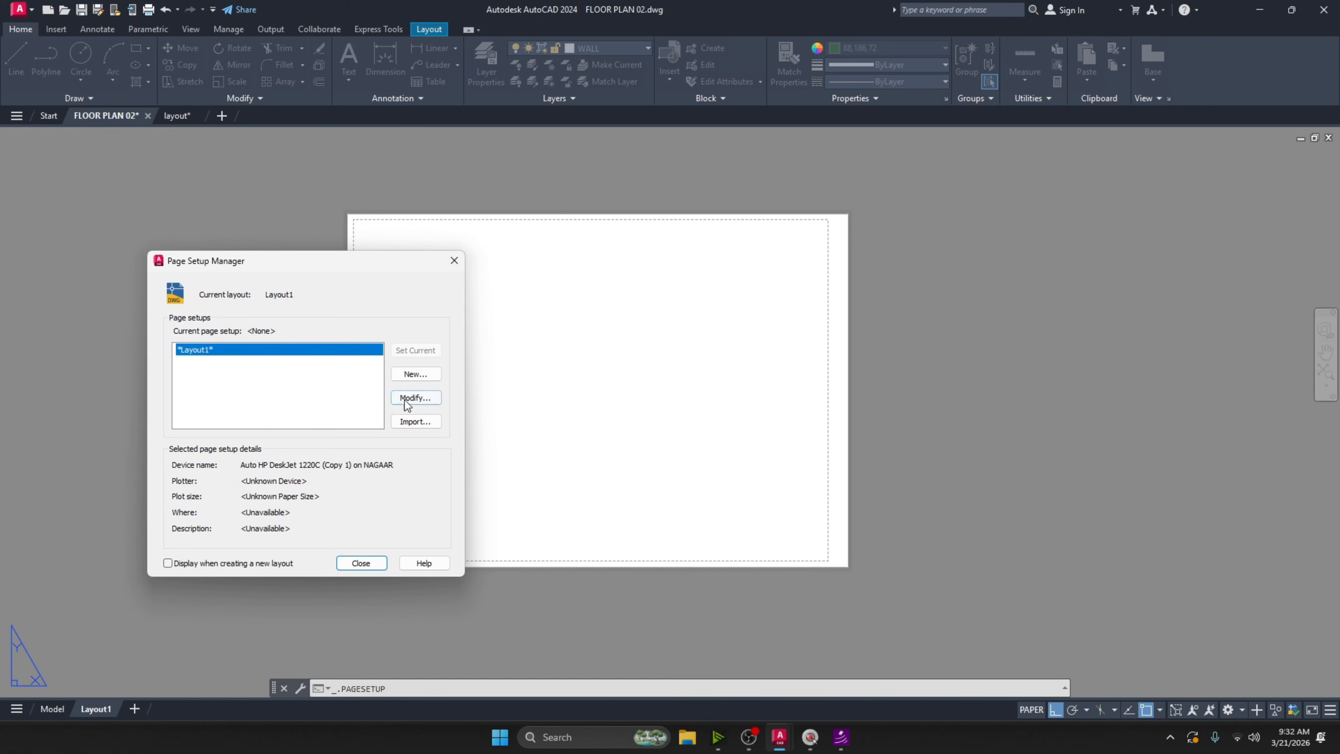
left_click(421, 400)
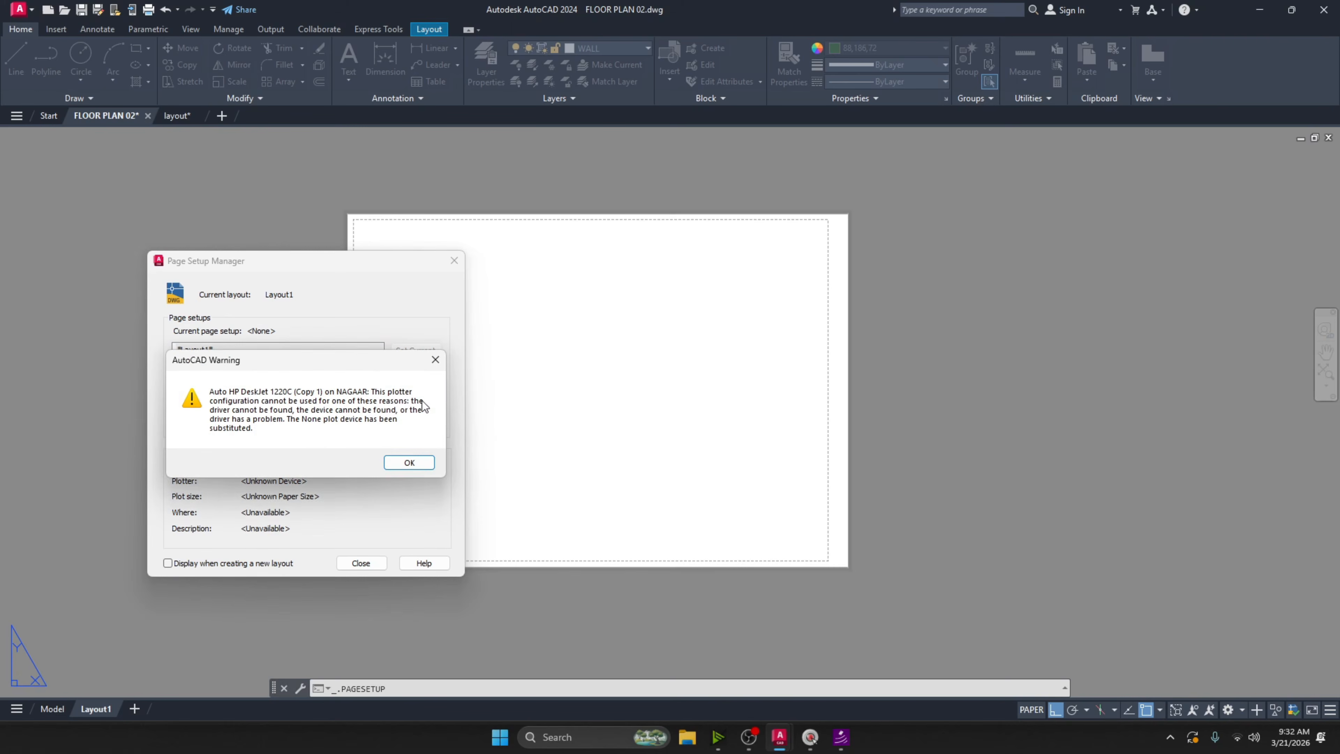
left_click(391, 465)
left_click_drag(274, 241, 561, 225)
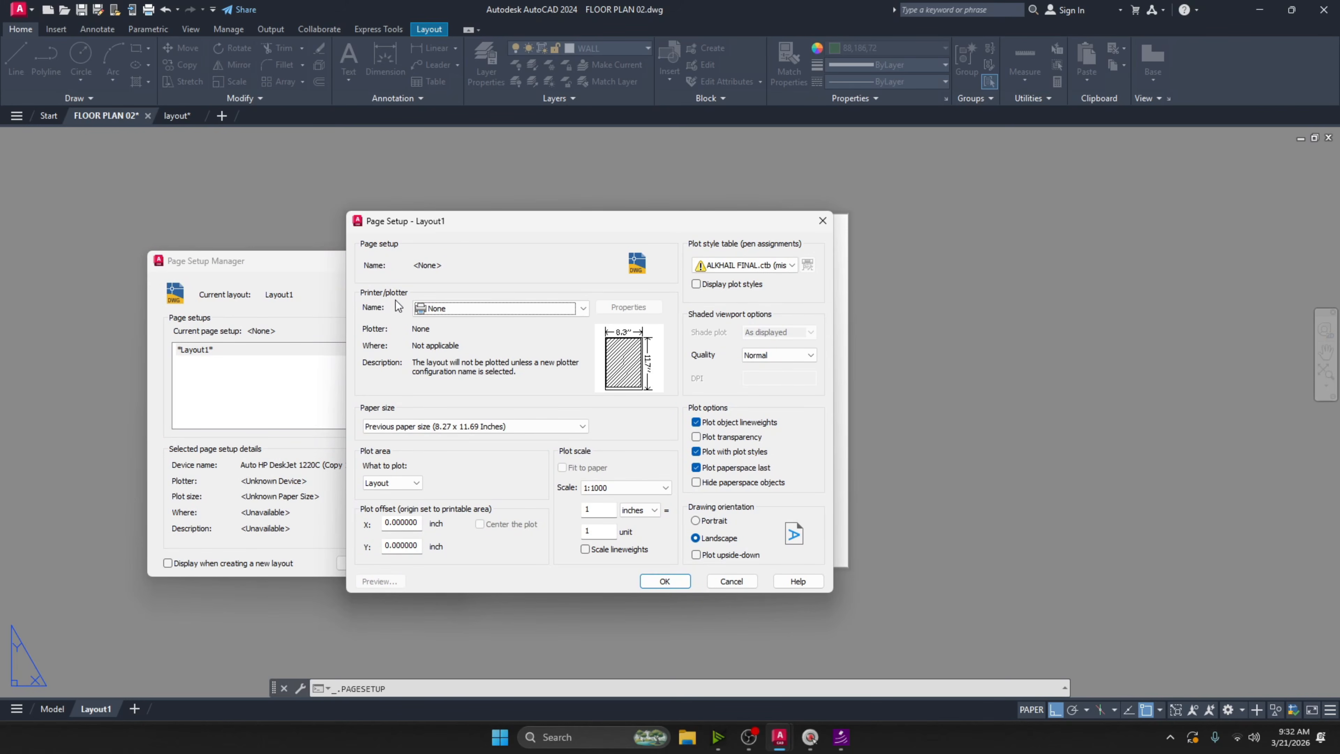
left_click(583, 308)
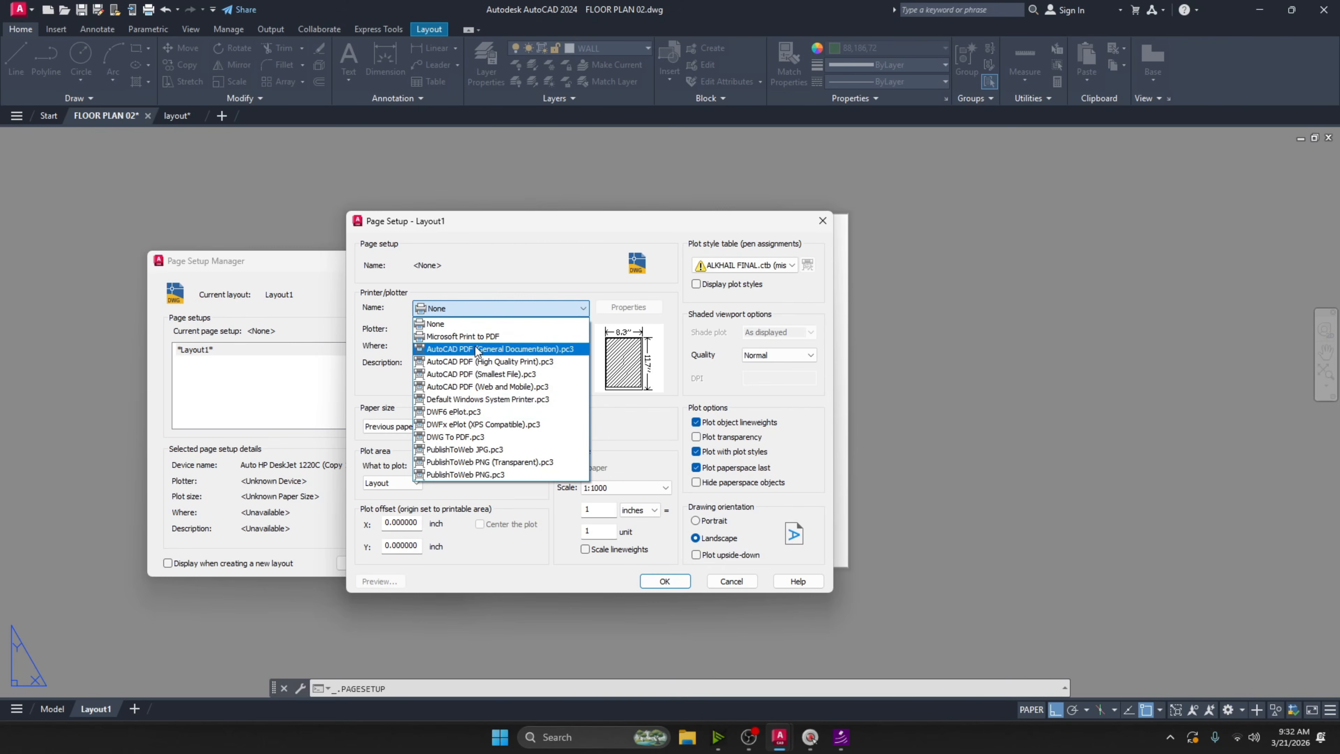
left_click(468, 437)
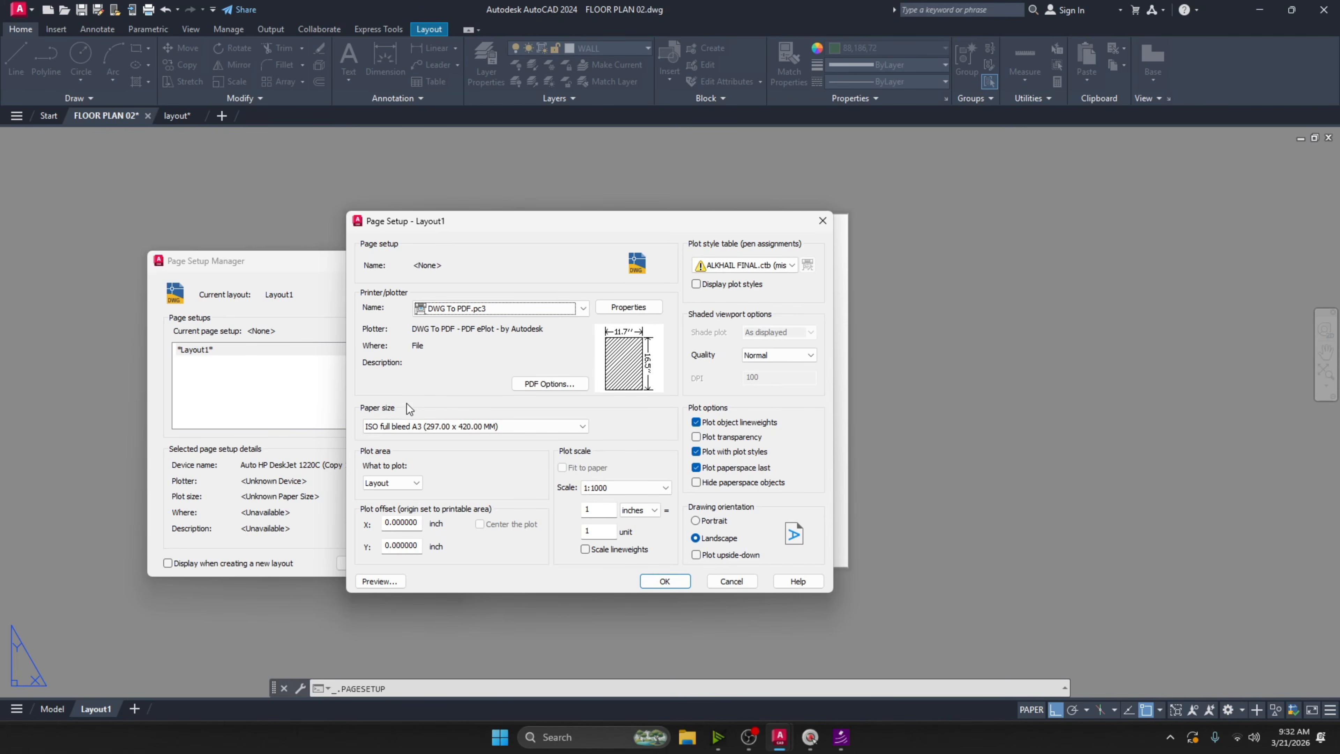
left_click(544, 425)
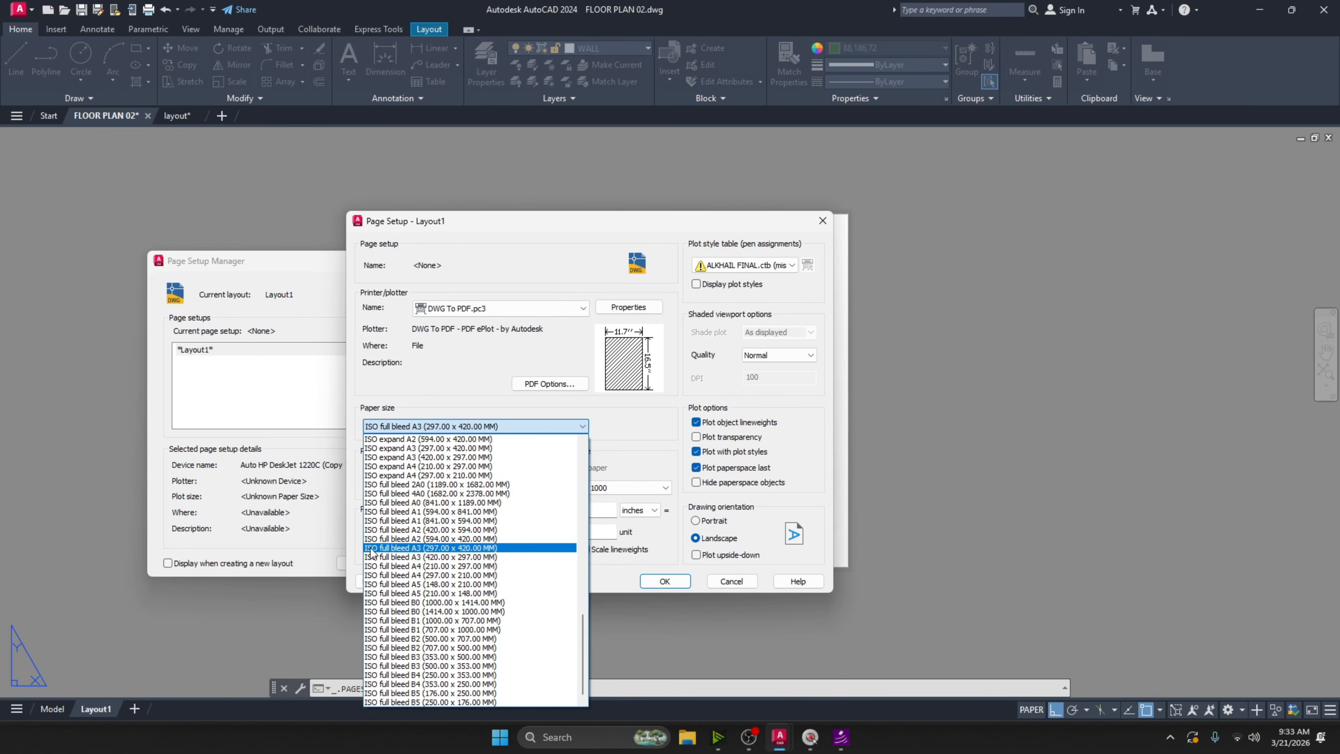
left_click(406, 551)
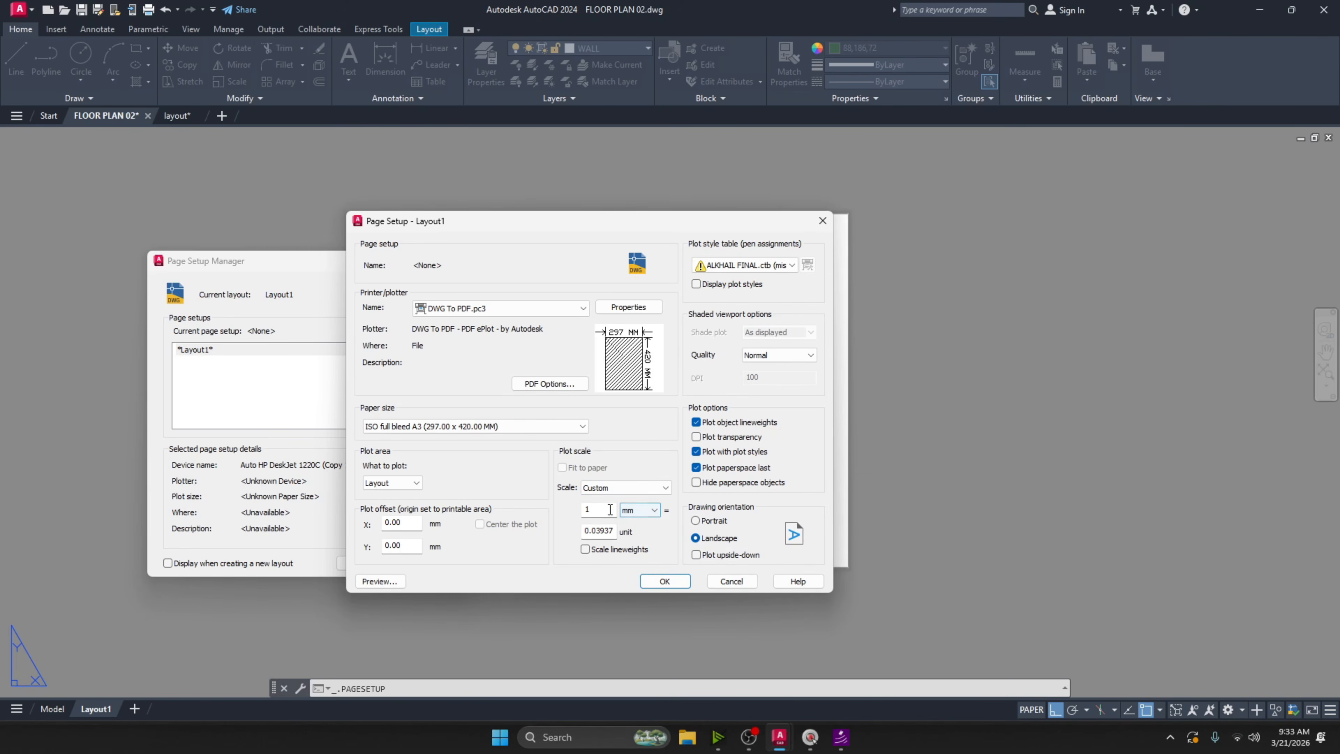
Set the page setup's plot scale to 10 mm = 1 unit.
left_click(640, 510)
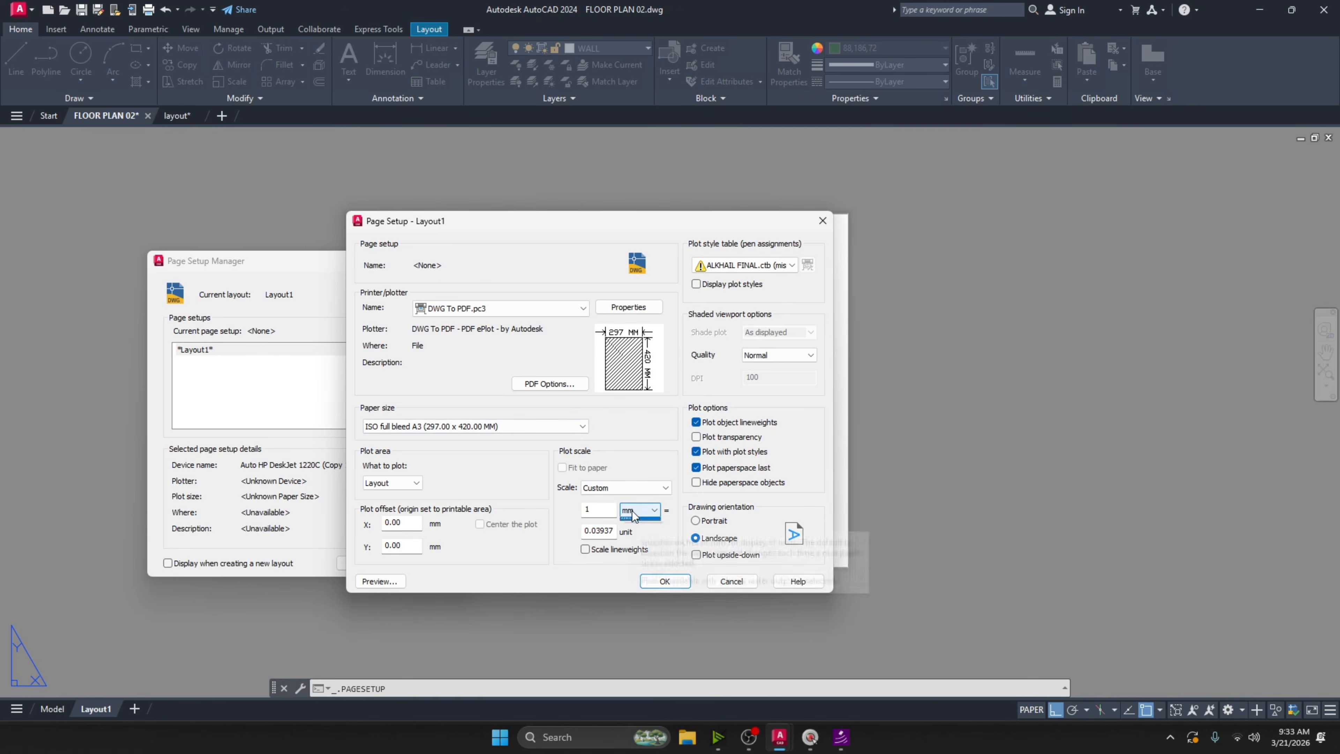
left_click(632, 532)
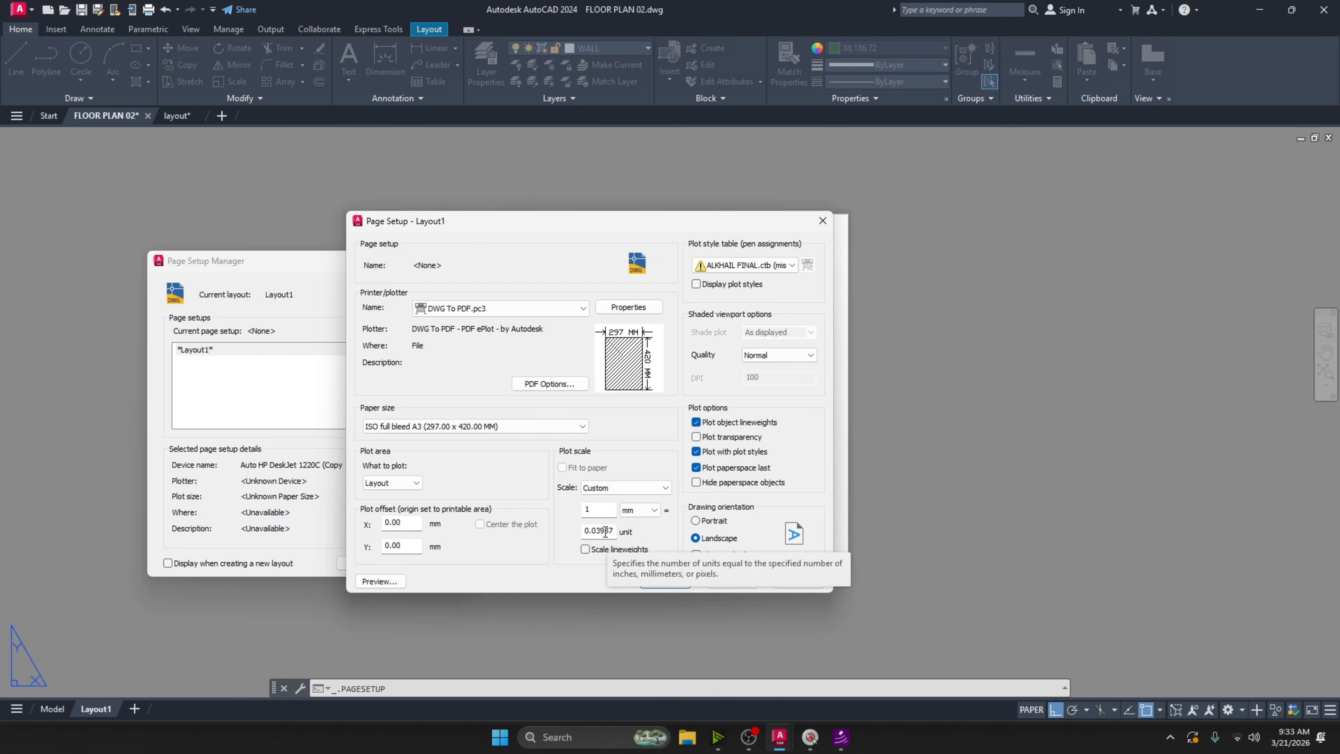
double_click(605, 531)
type("1")
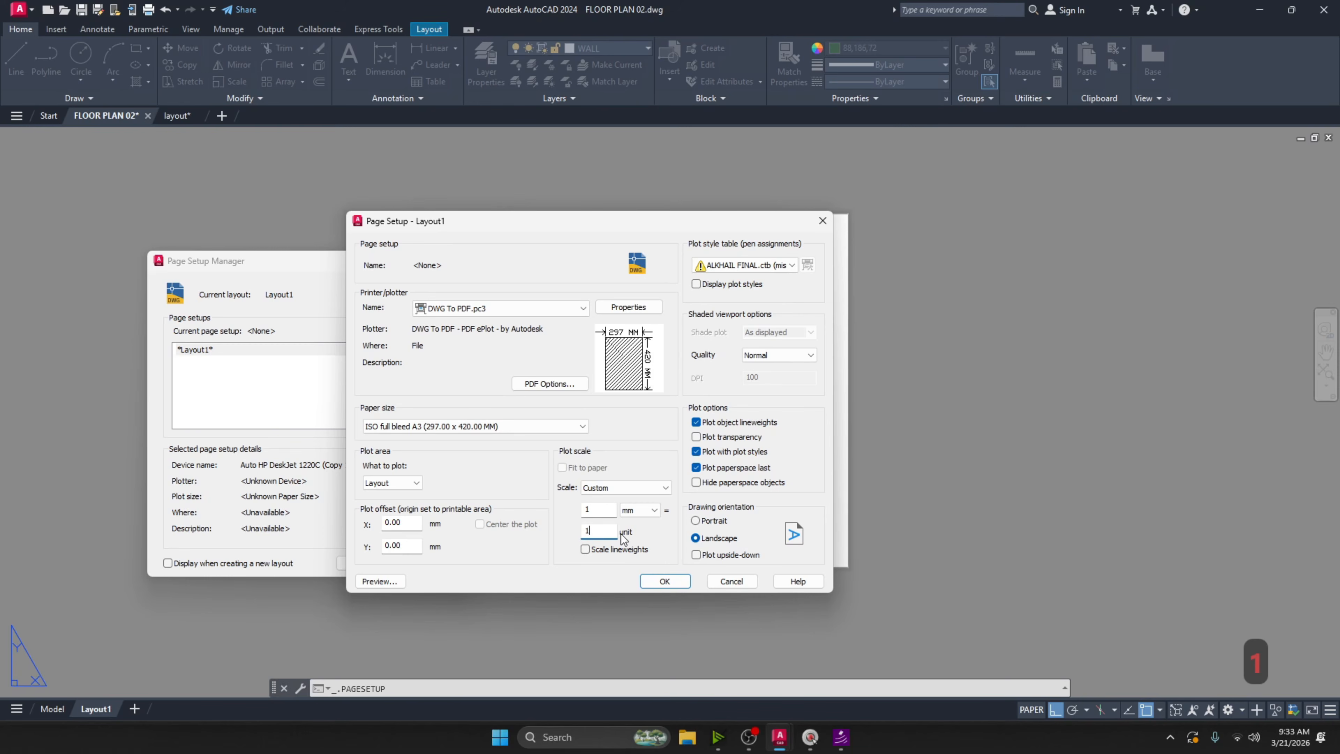
left_click(602, 510)
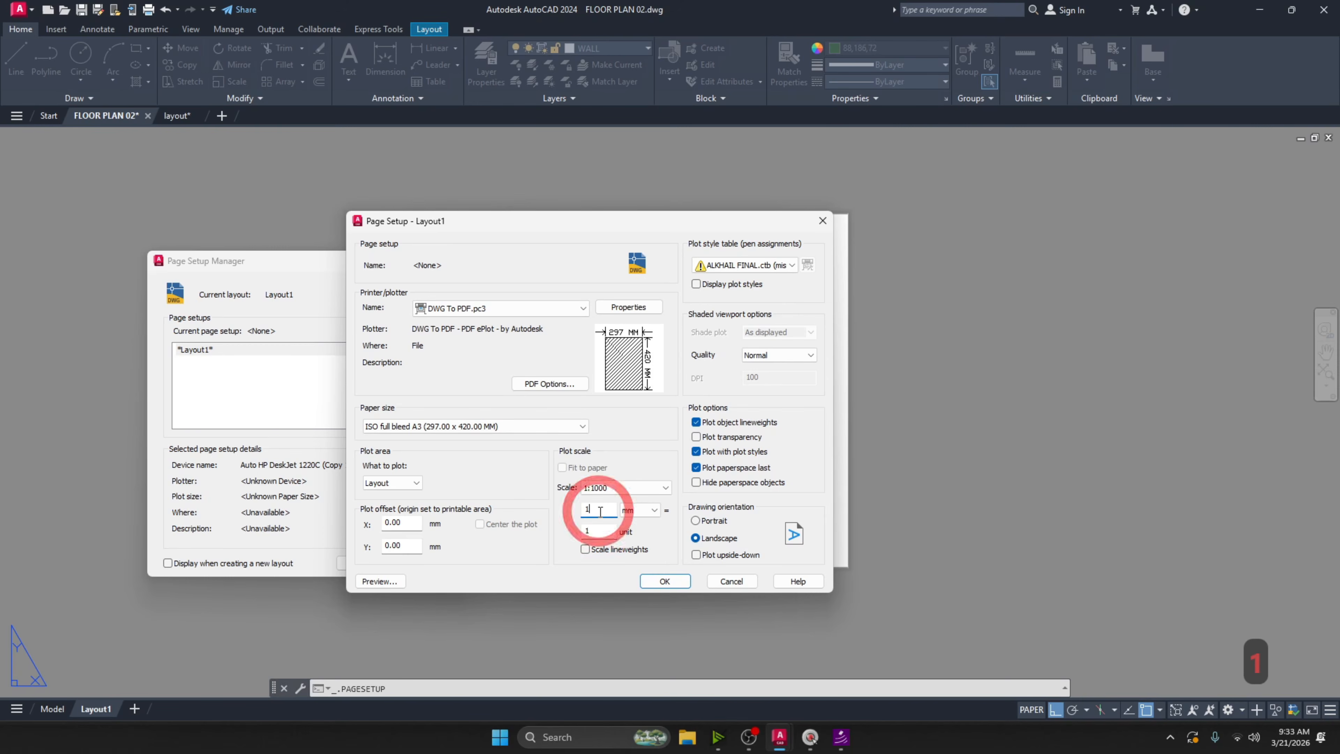
type("0")
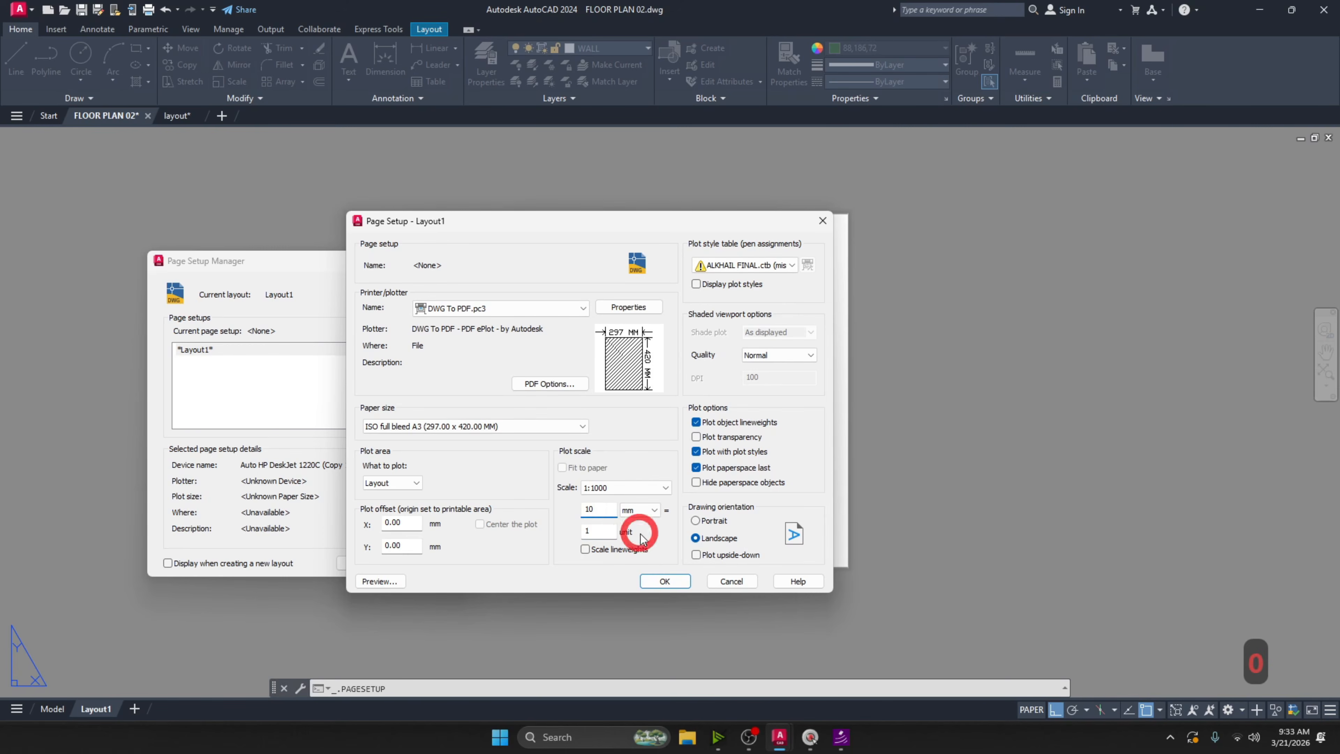
key("Tab")
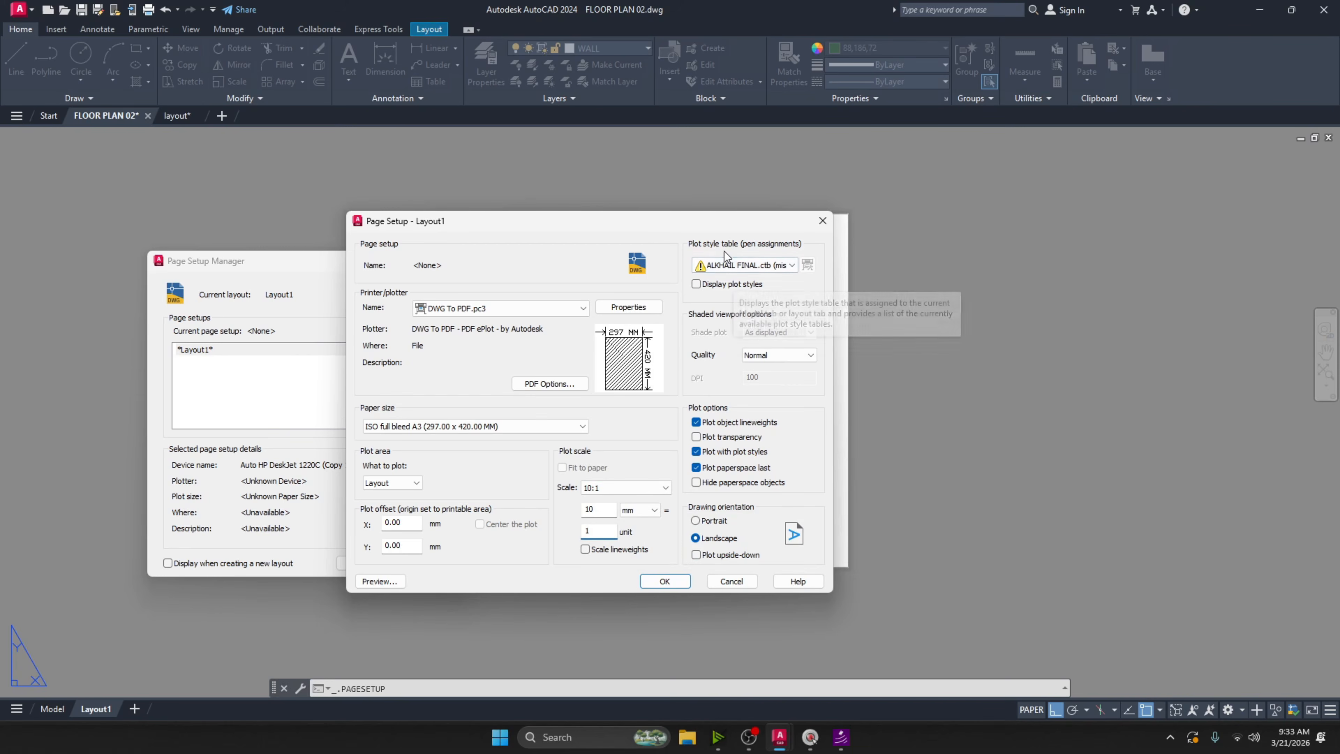
Assign the Grayscale.ctb plot style table, enable display of plot styles, and disable plotting of object lineweights.
left_click(737, 267)
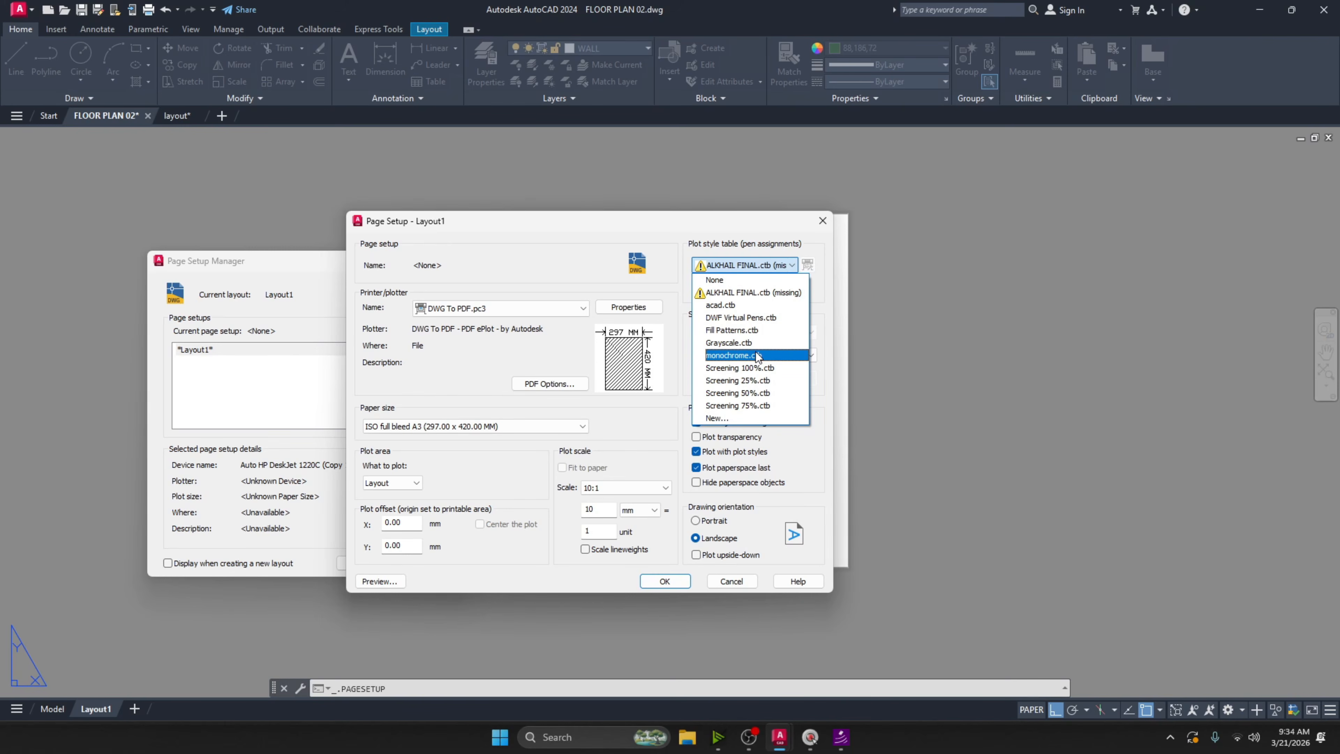
left_click(752, 343)
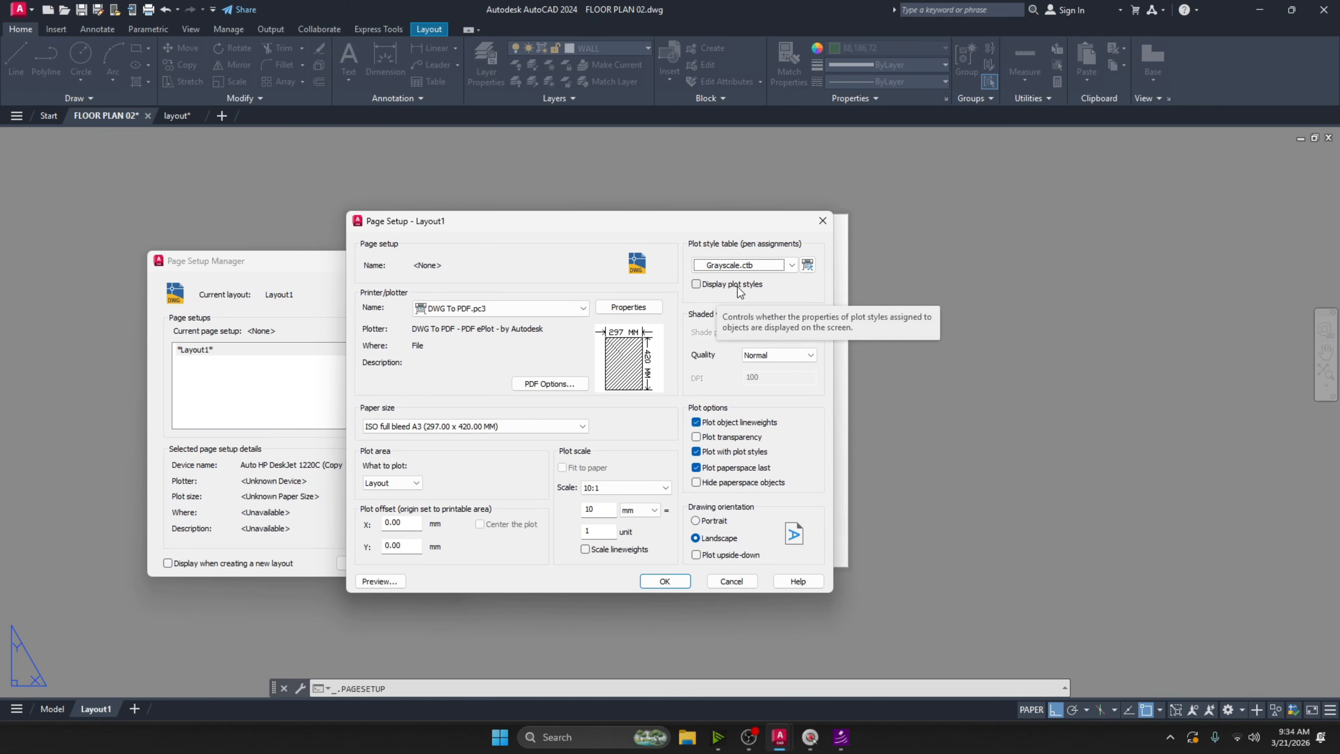
left_click(697, 285)
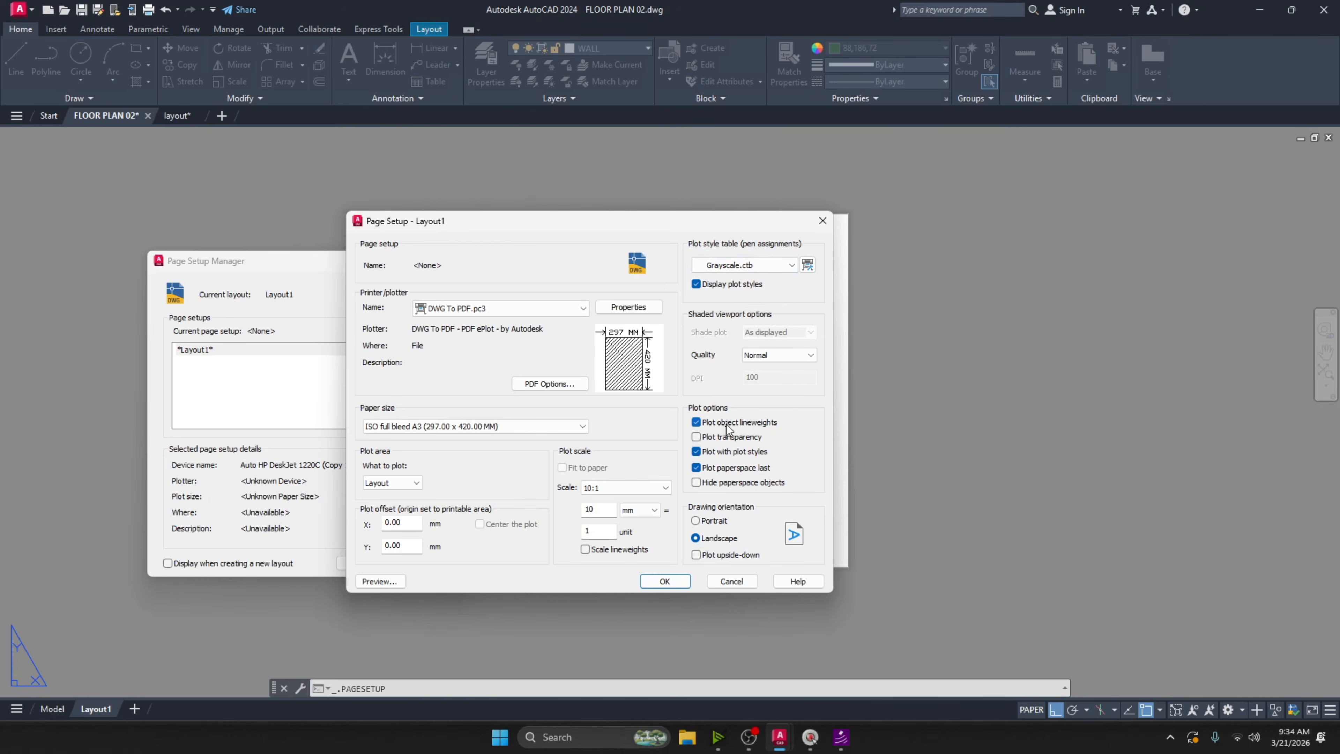
left_click(697, 423)
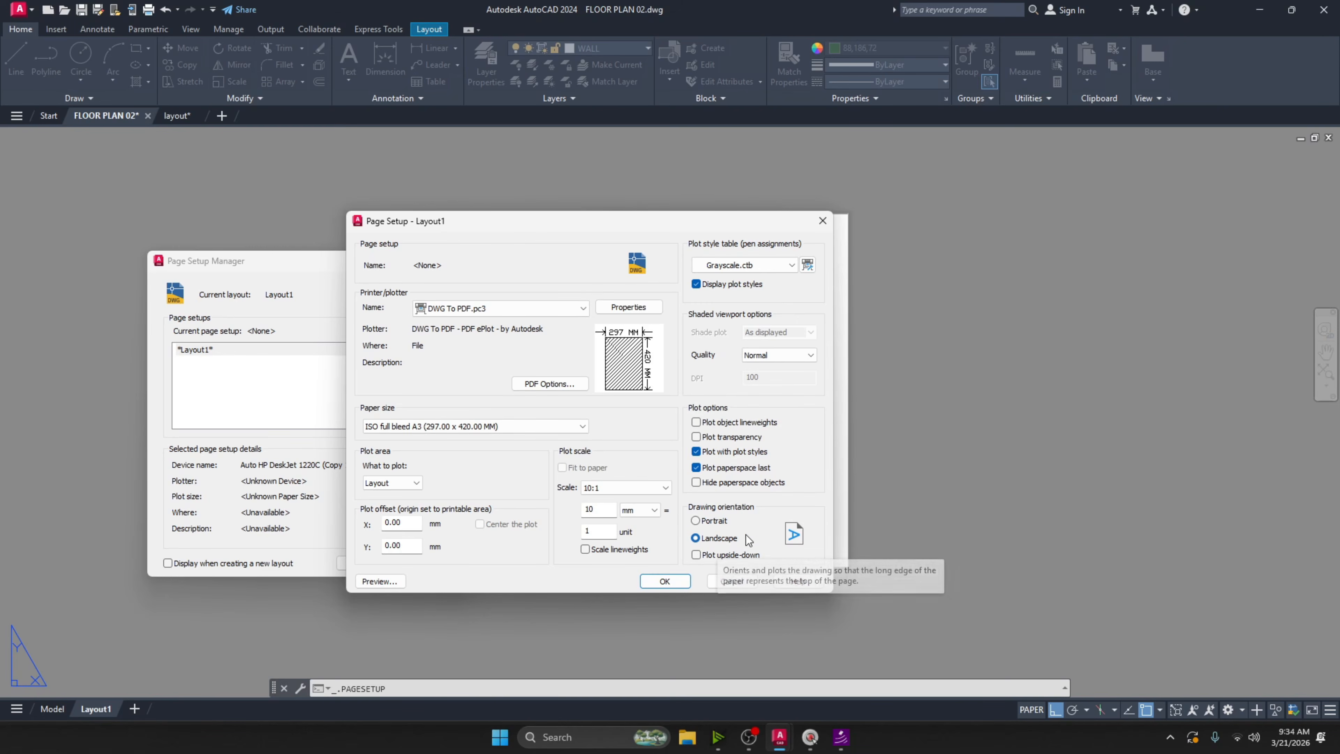
Change the paper size to ISO full bleed A3 (420.00 x 297.00 MM) and apply the page setup to Layout1.
left_click(450, 427)
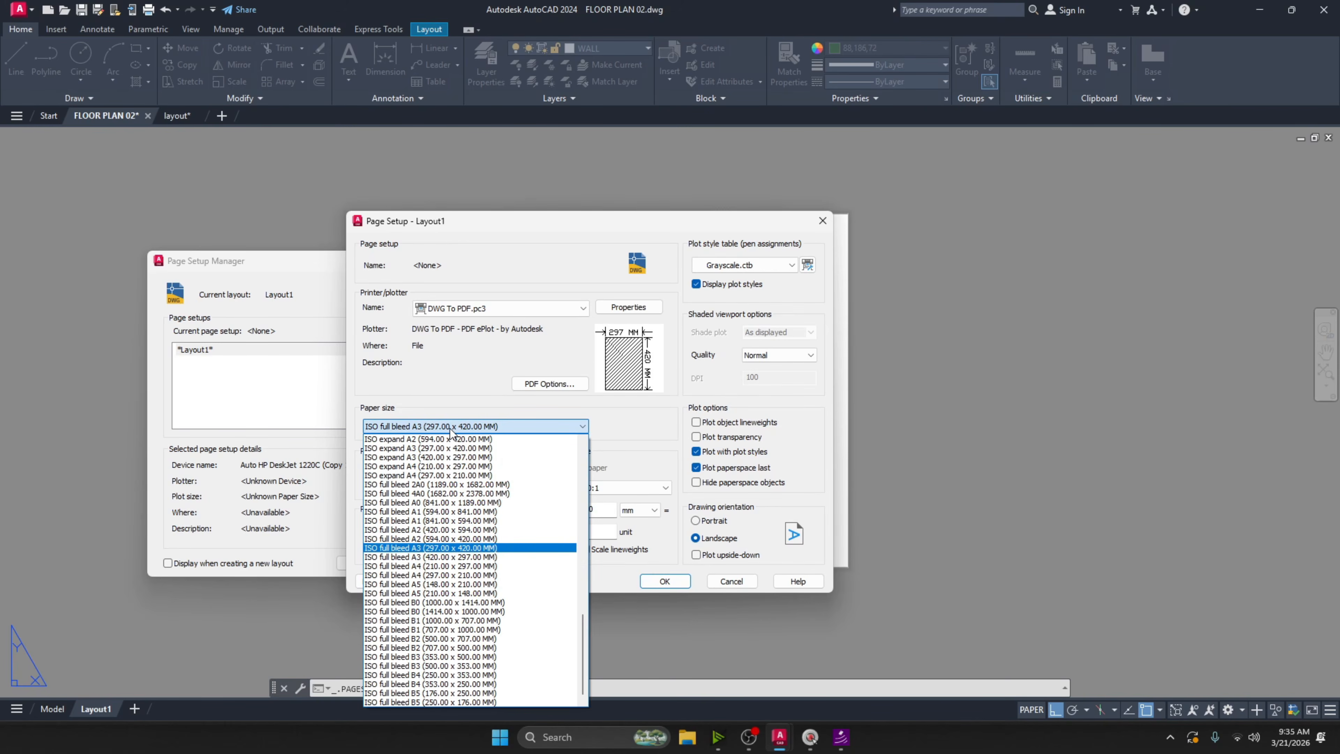
left_click(453, 556)
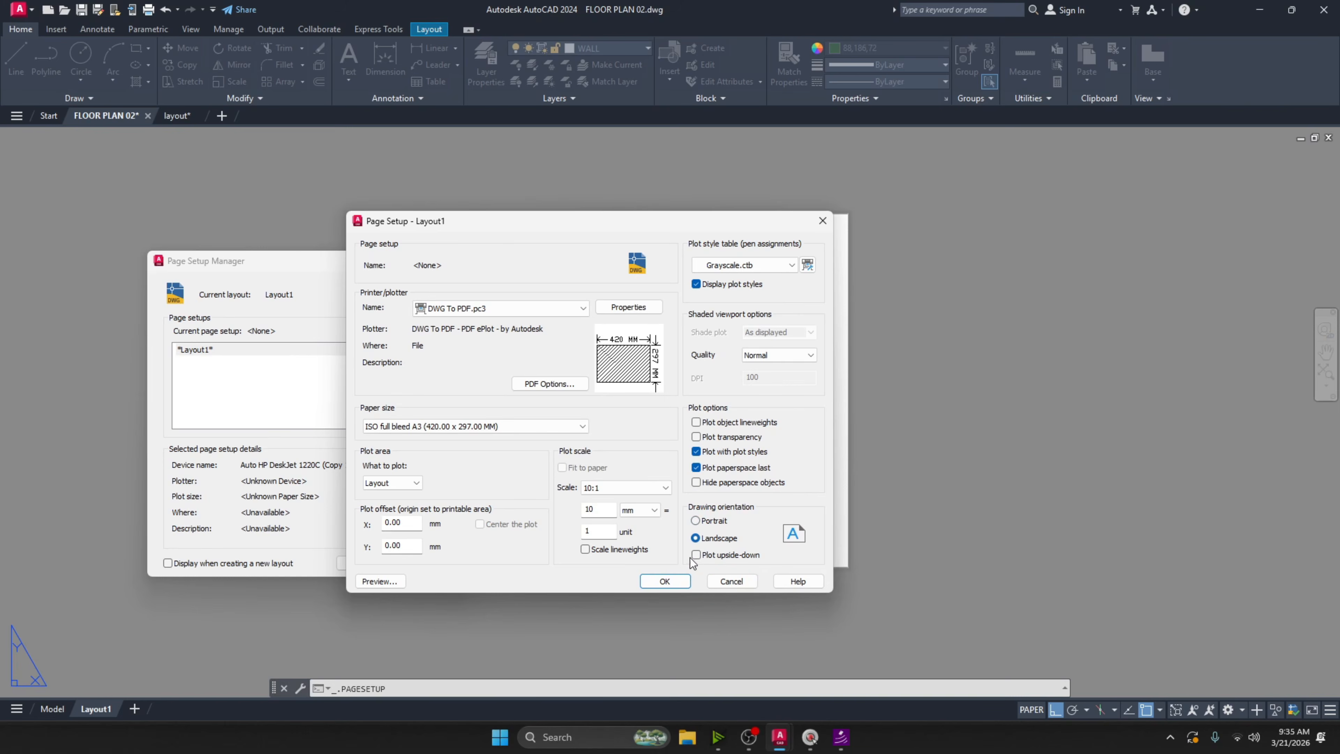
left_click(666, 580)
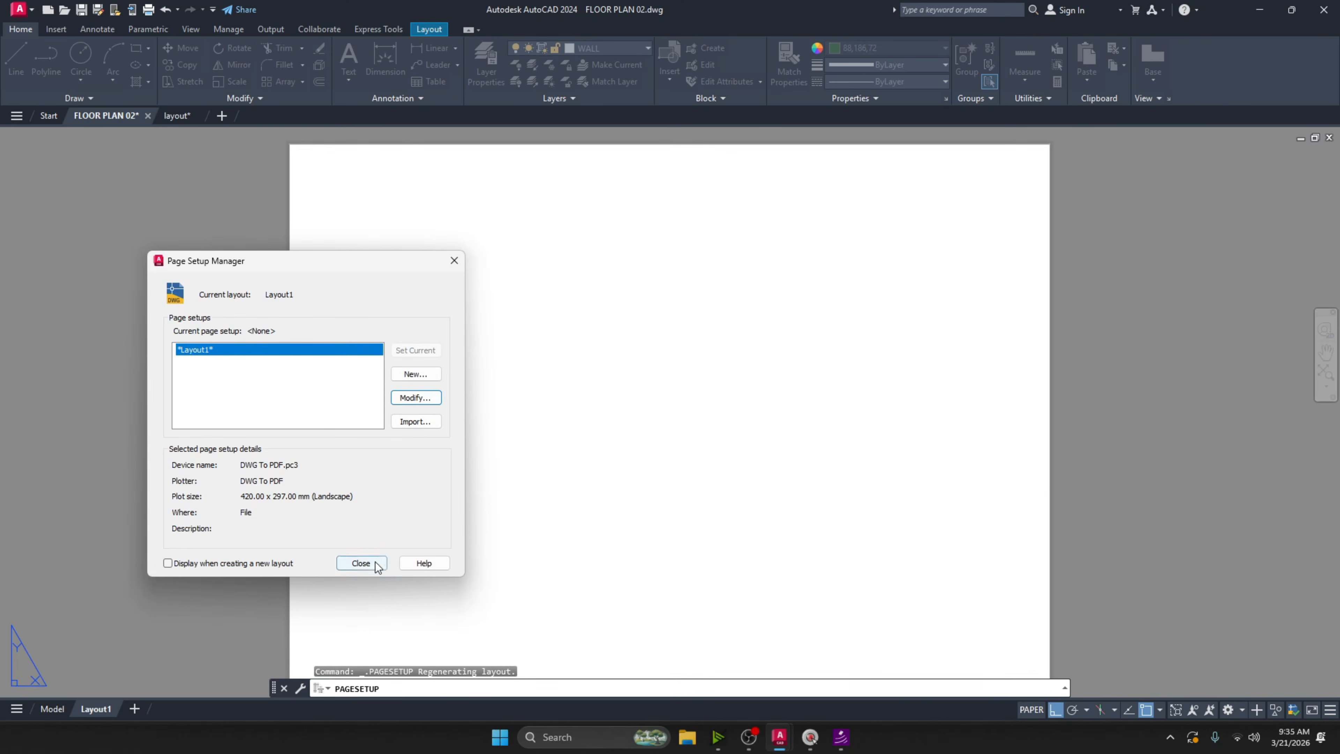
left_click(361, 562)
scroll(558, 466, "down", 2)
middle_click_drag(658, 484, 626, 458)
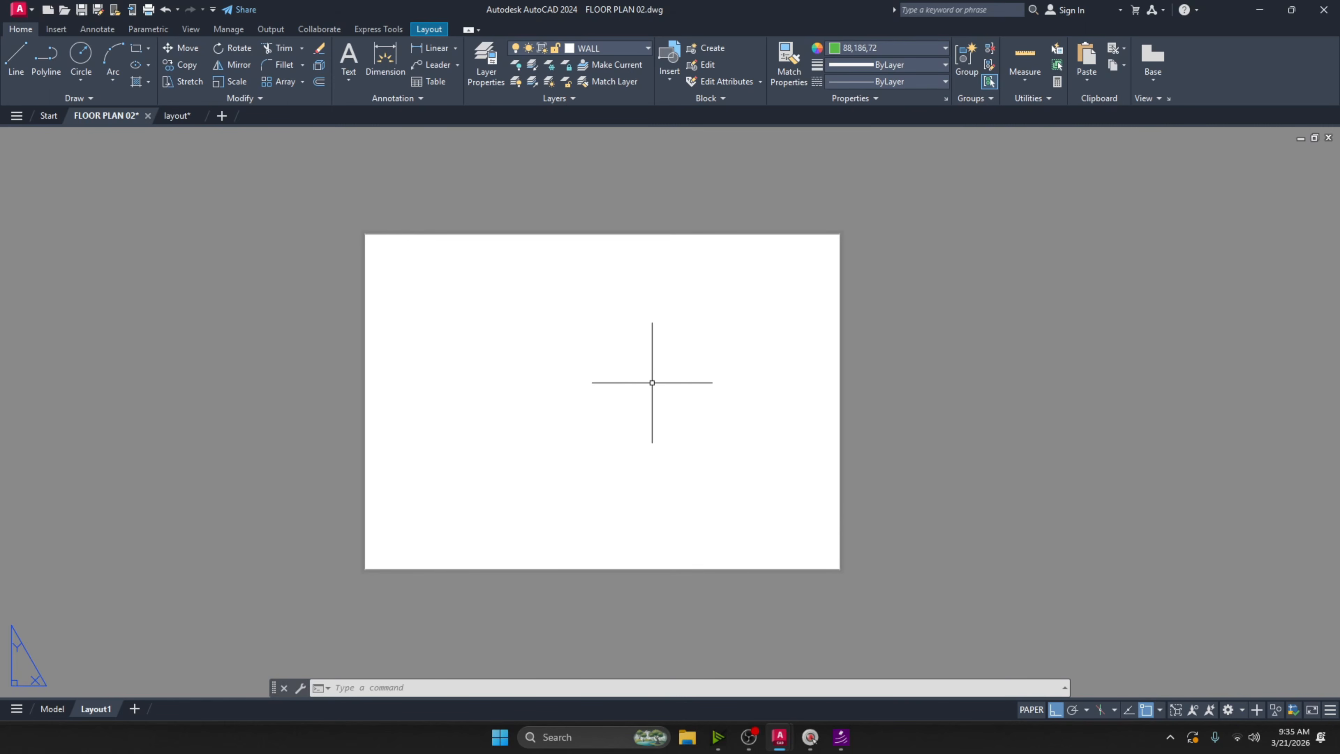
double_click(539, 409)
double_click(542, 421)
left_click(499, 355)
left_click(491, 328)
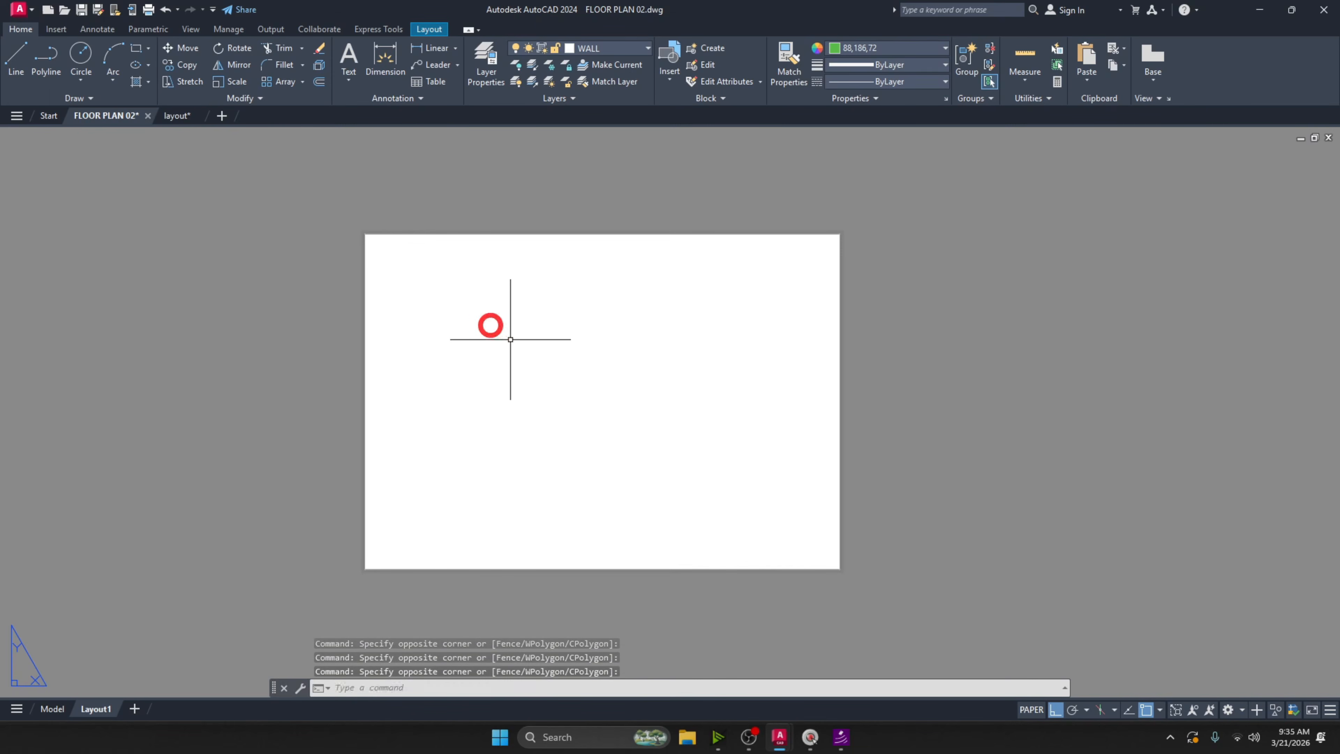
left_click(520, 354)
left_click(535, 391)
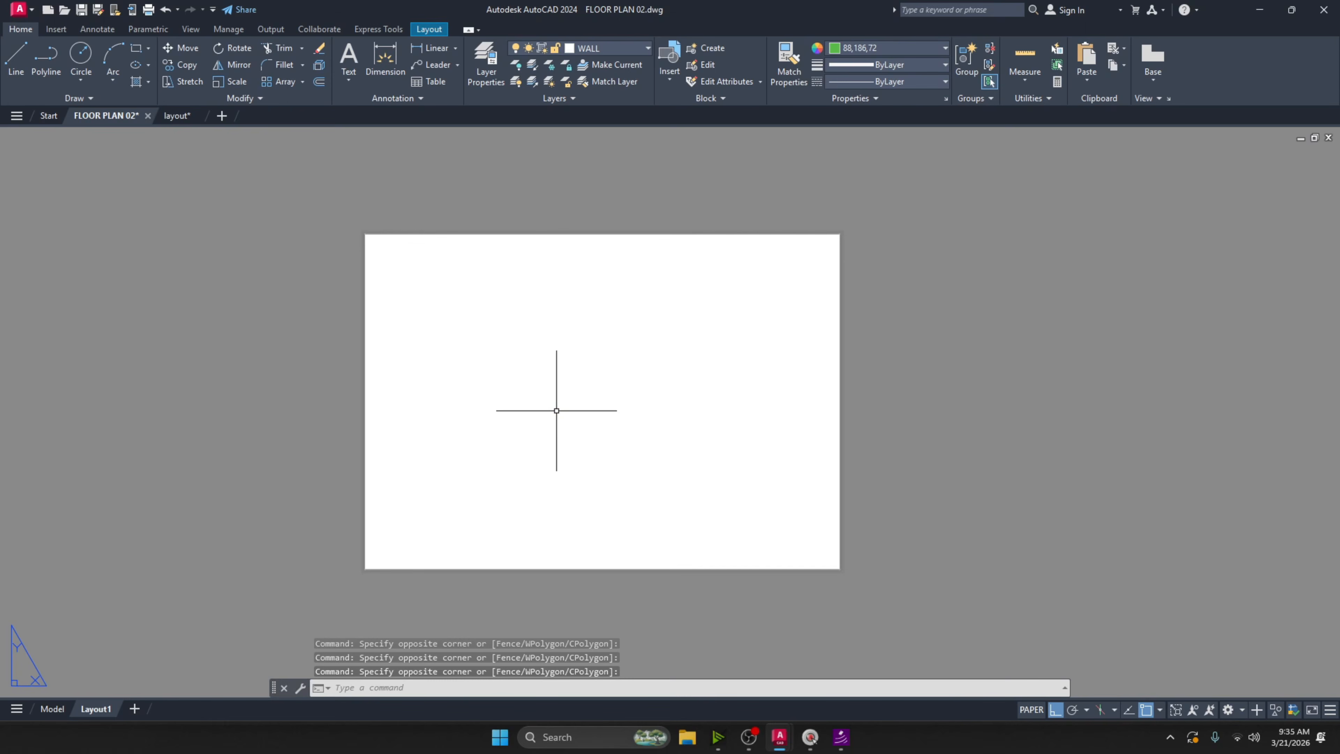
Create a new viewport with 2D setup covering the whole Layout1 sheet from corner to opposite corner.
type("vpor")
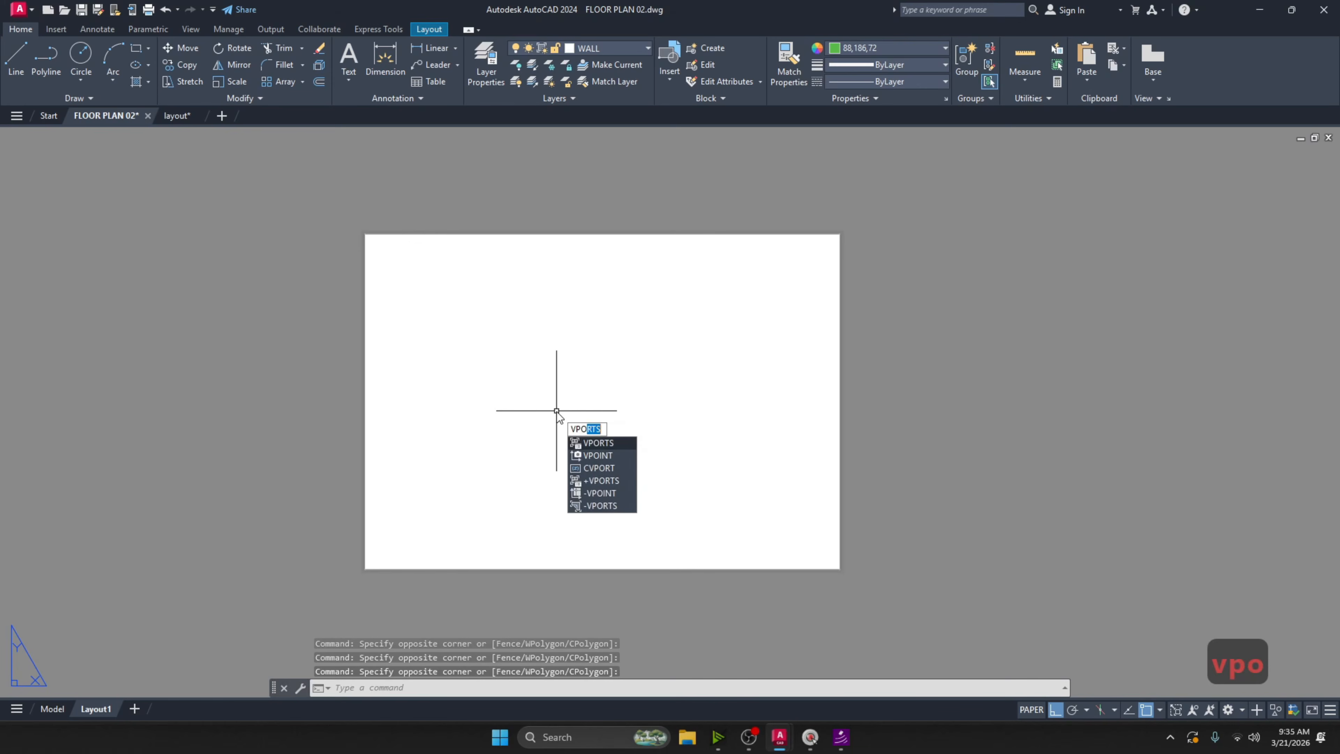
type("t")
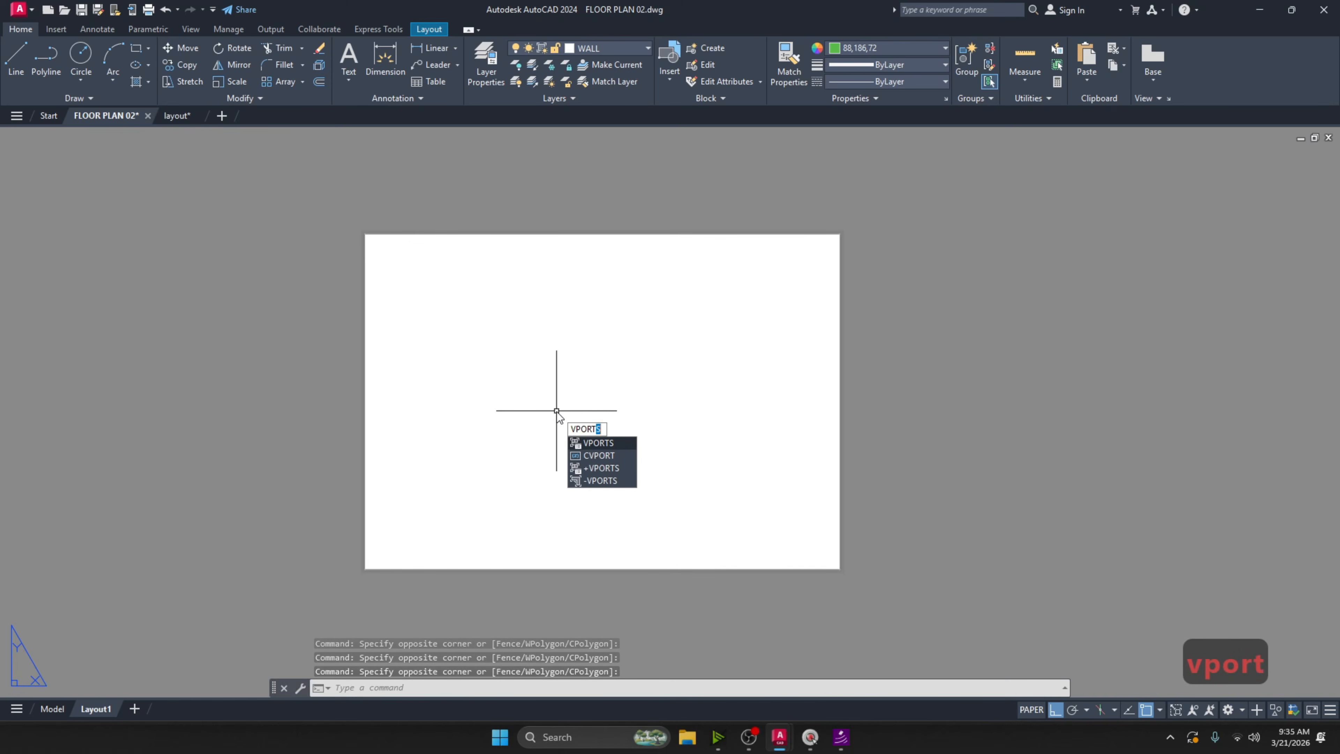
type("s")
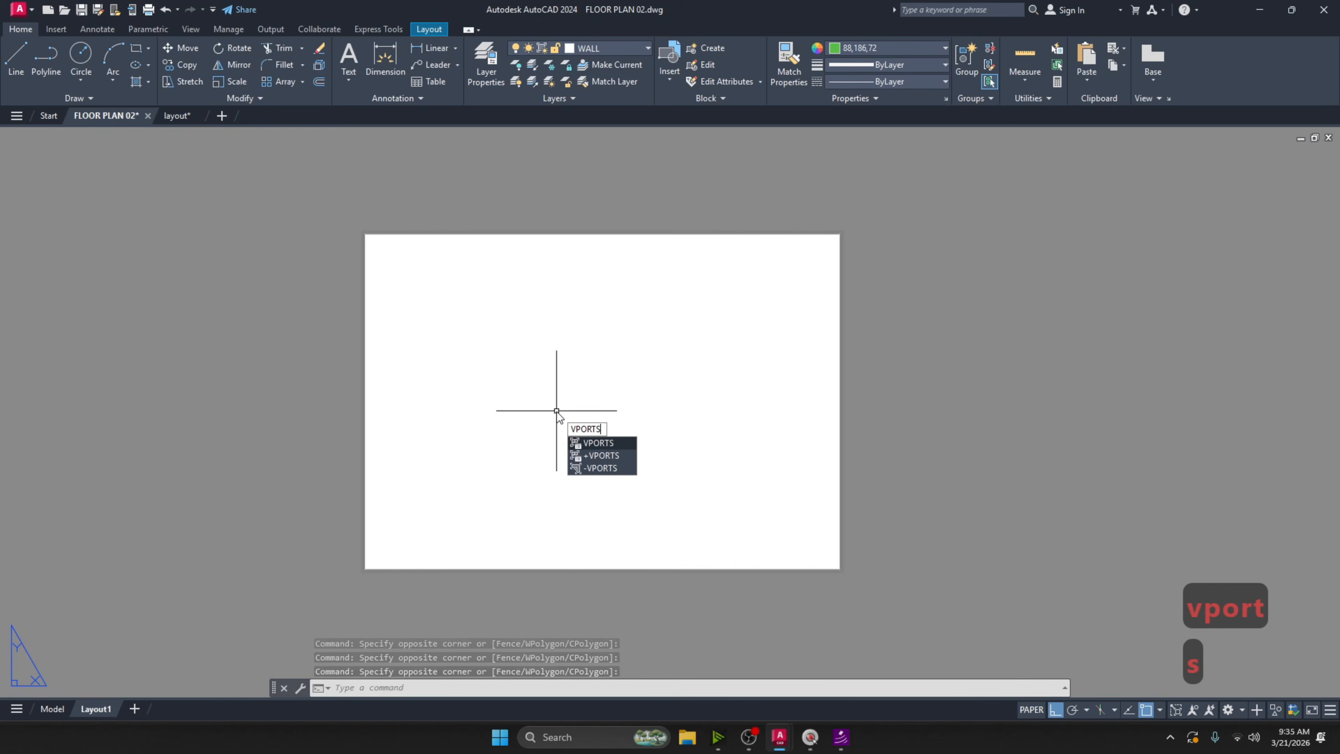
left_click(600, 445)
left_click_drag(266, 327, 609, 226)
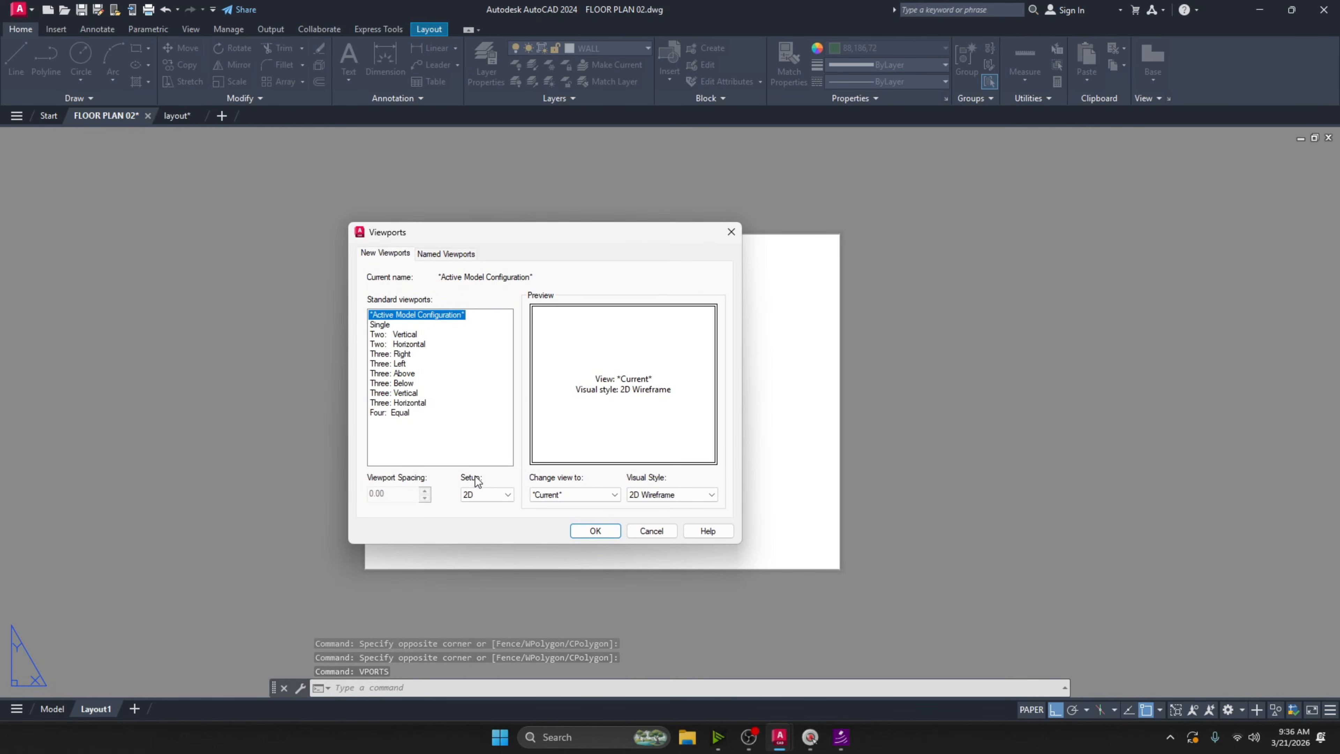
left_click(475, 497)
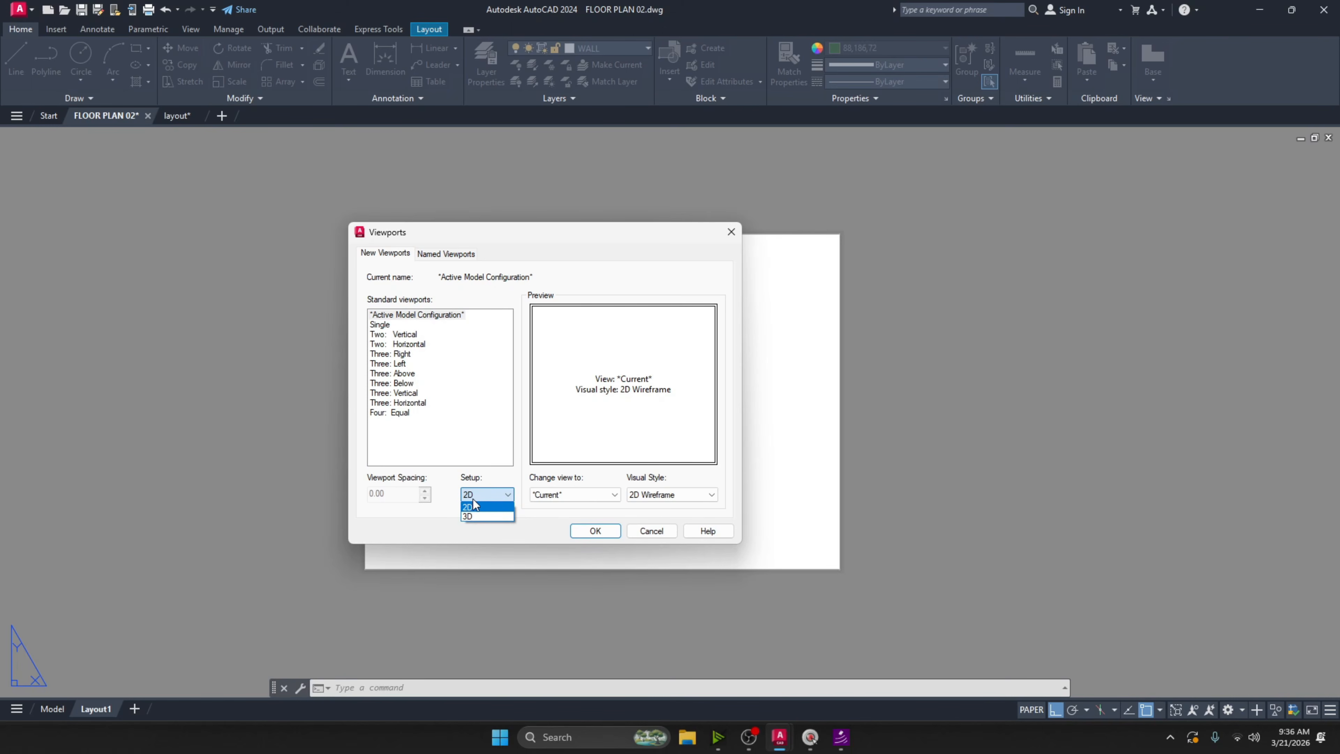
left_click(467, 507)
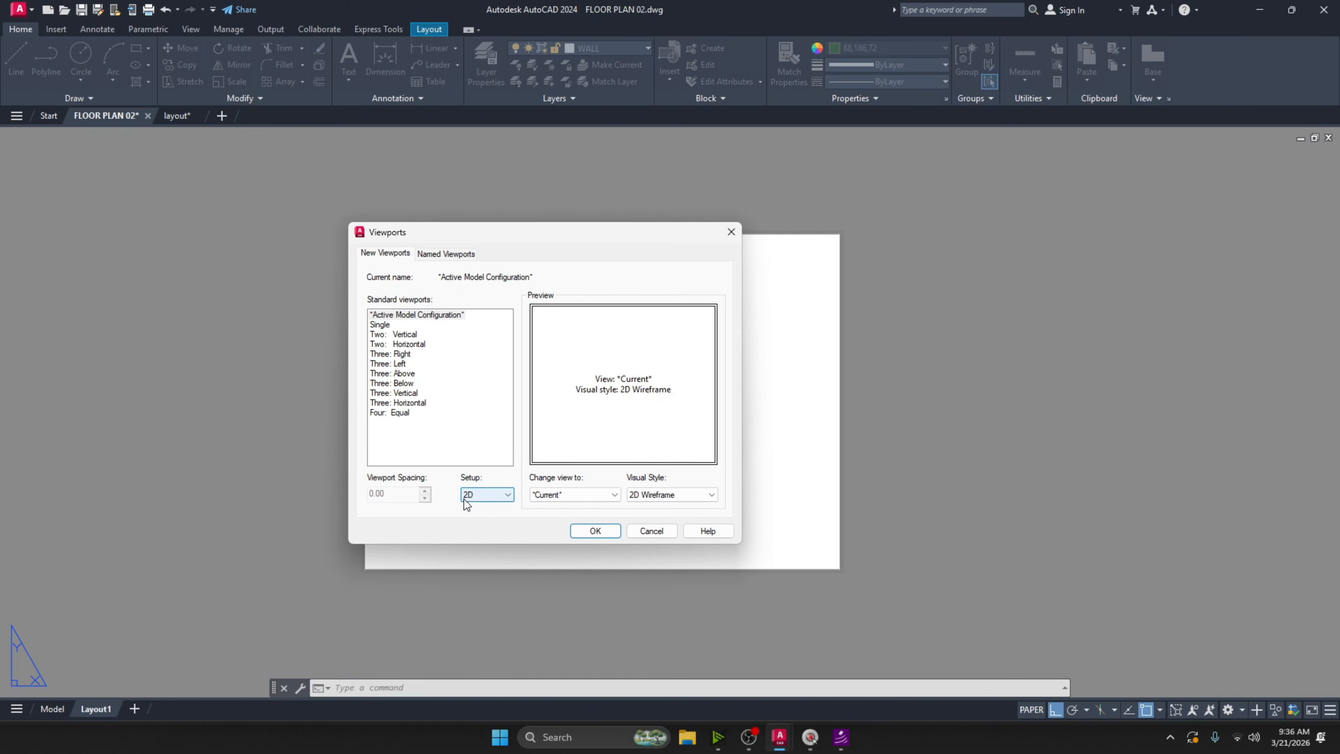
left_click(598, 530)
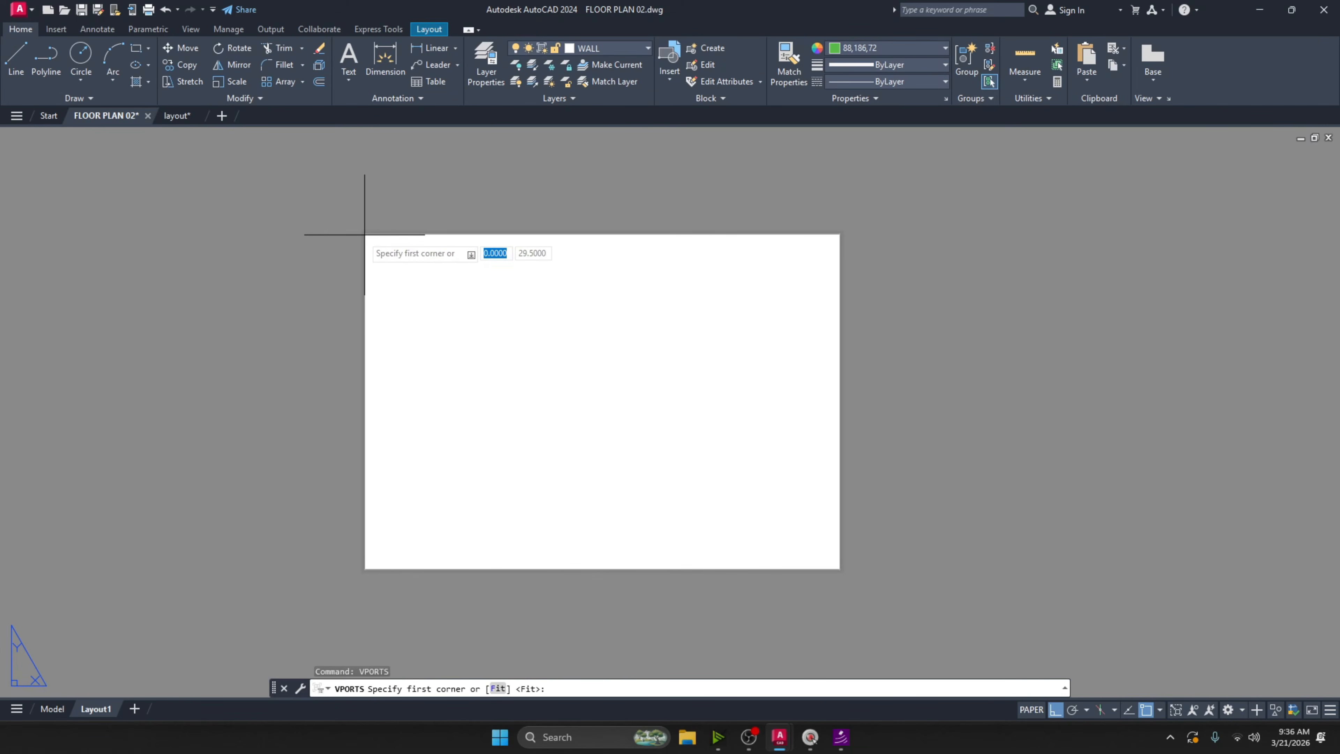
left_click(365, 234)
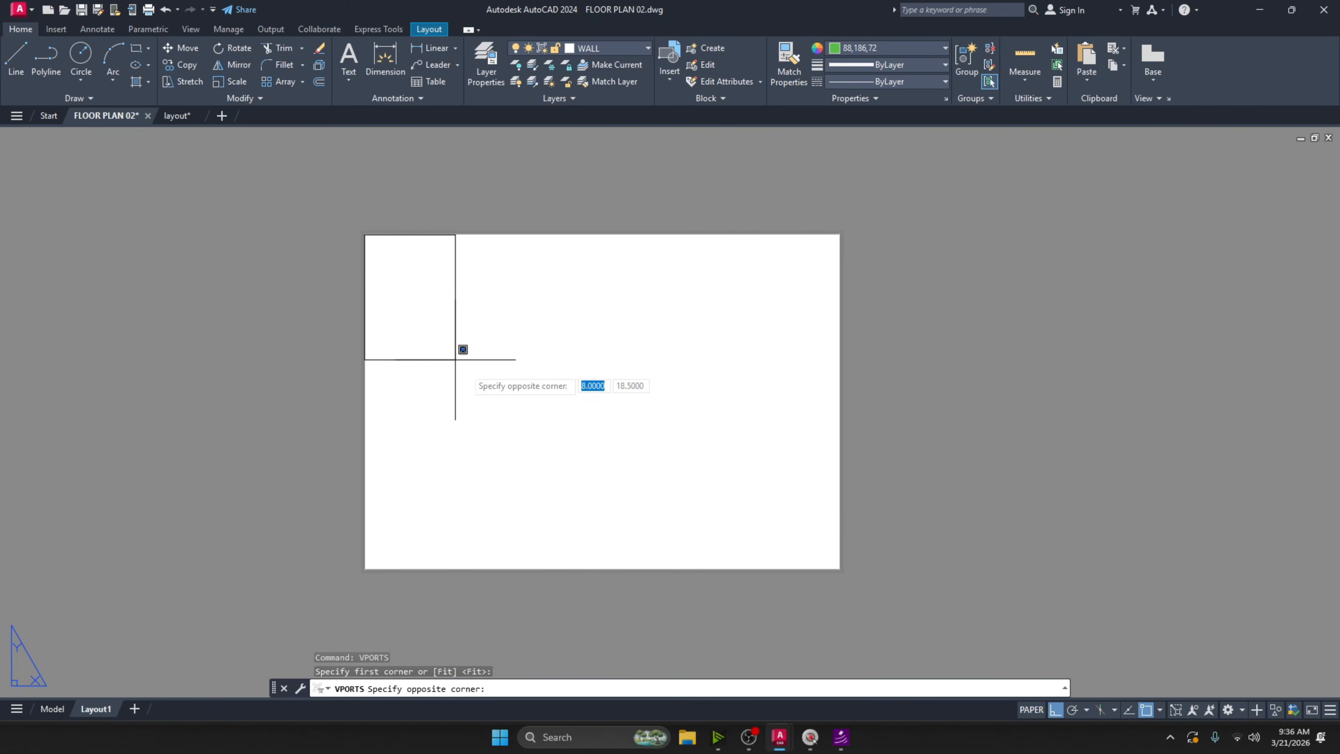
left_click(846, 568)
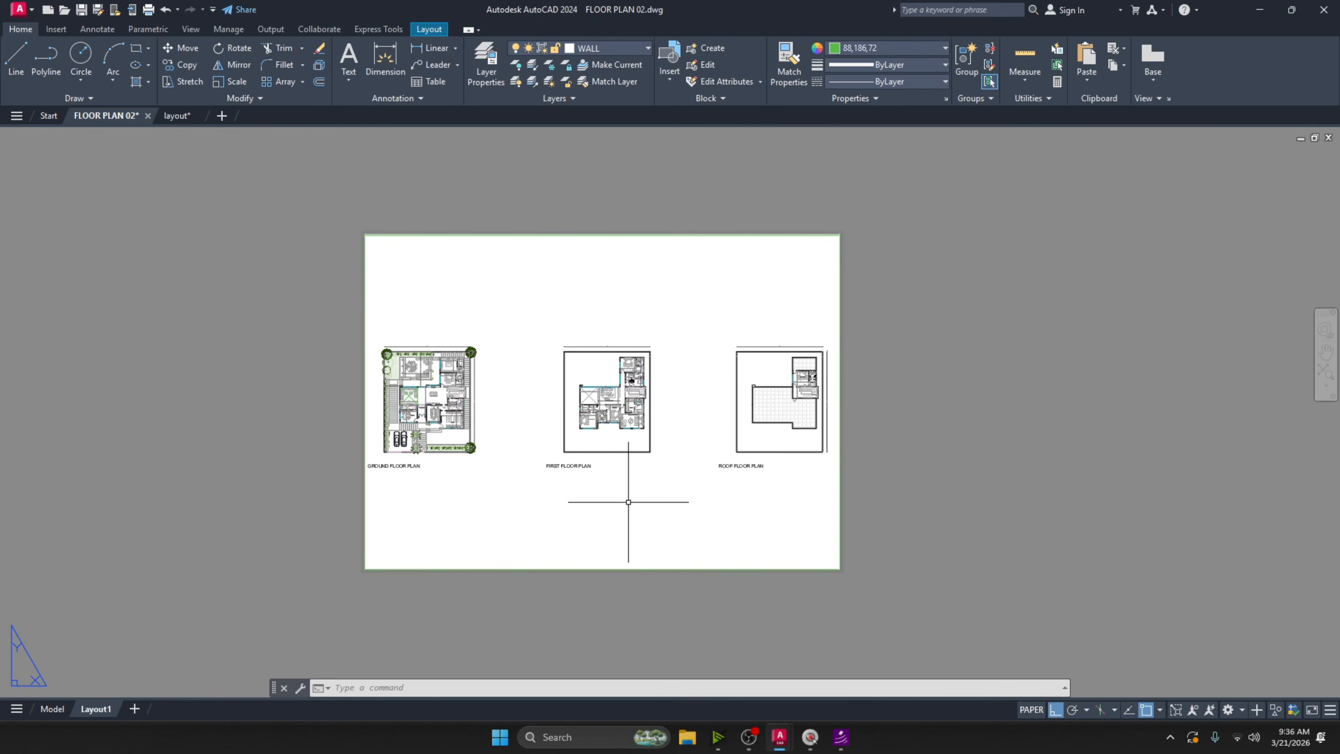
Enter and leave the viewport's model space and examine how zooming inside it affects the floor plans and the viewport scale.
double_click(513, 488)
scroll(513, 488, "down", 2)
scroll(512, 488, "up", 2)
scroll(512, 487, "down", 2)
scroll(512, 488, "up", 2)
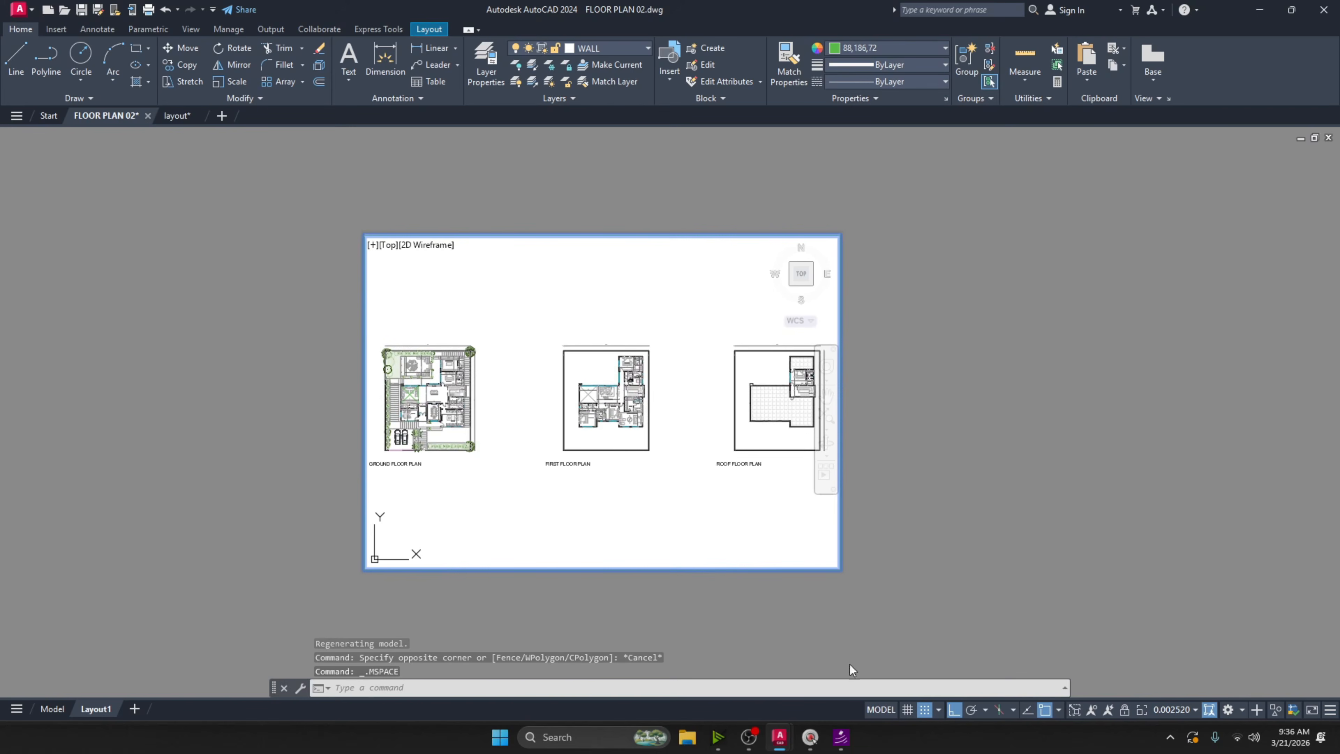
scroll(620, 515, "down", 2)
scroll(575, 512, "up", 2)
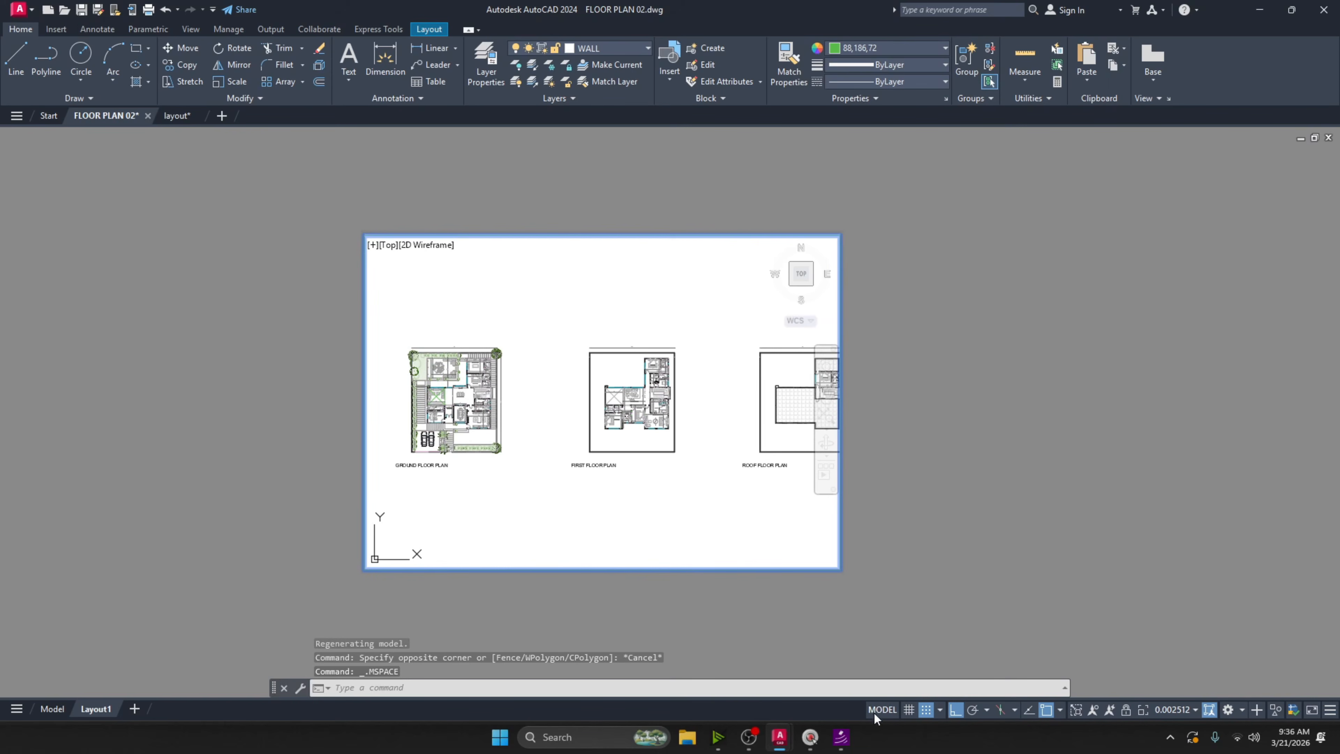
double_click(906, 470)
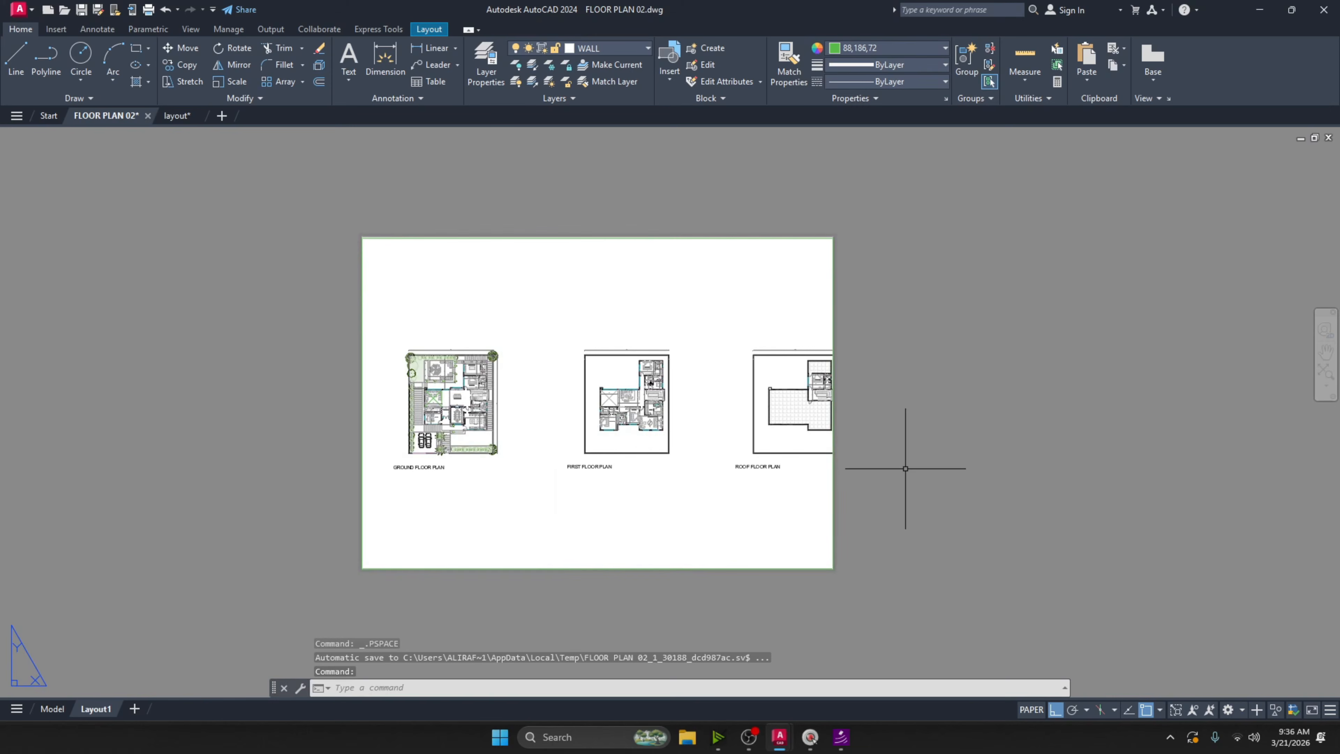
double_click(607, 509)
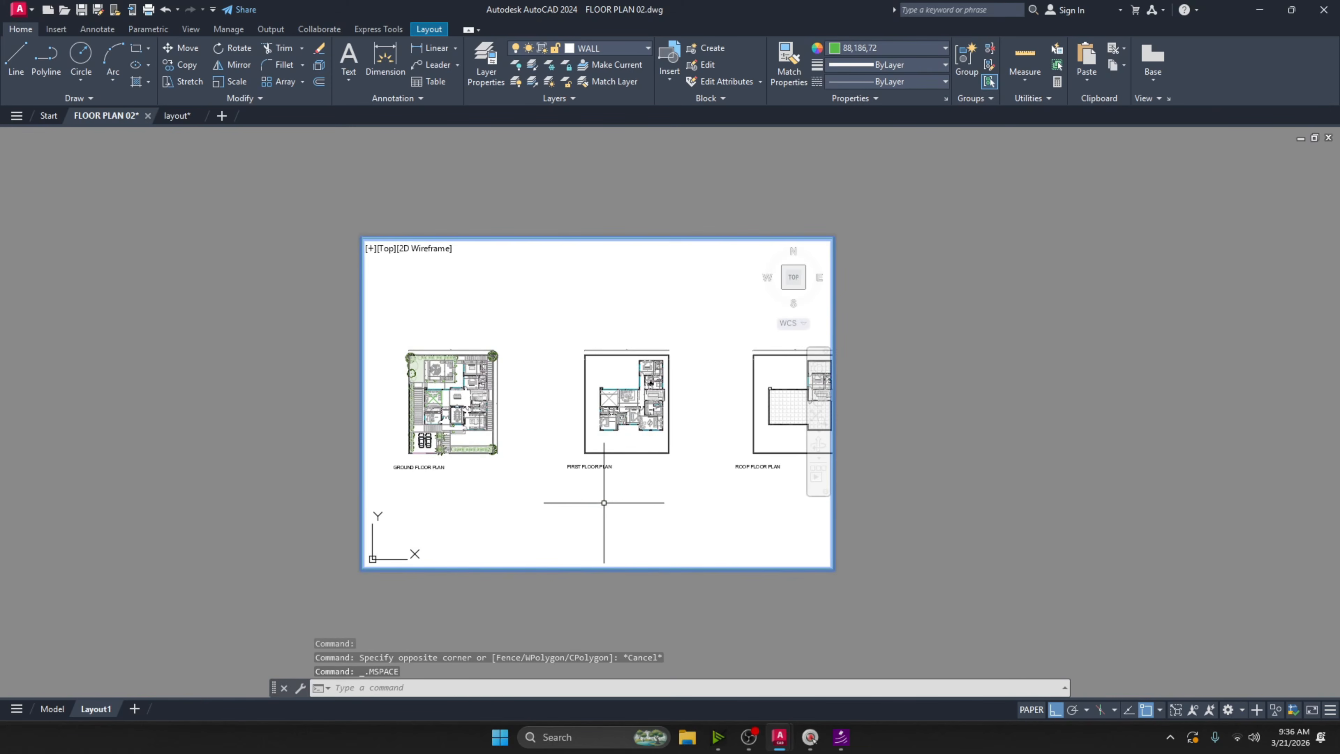
scroll(617, 501, "down", 2)
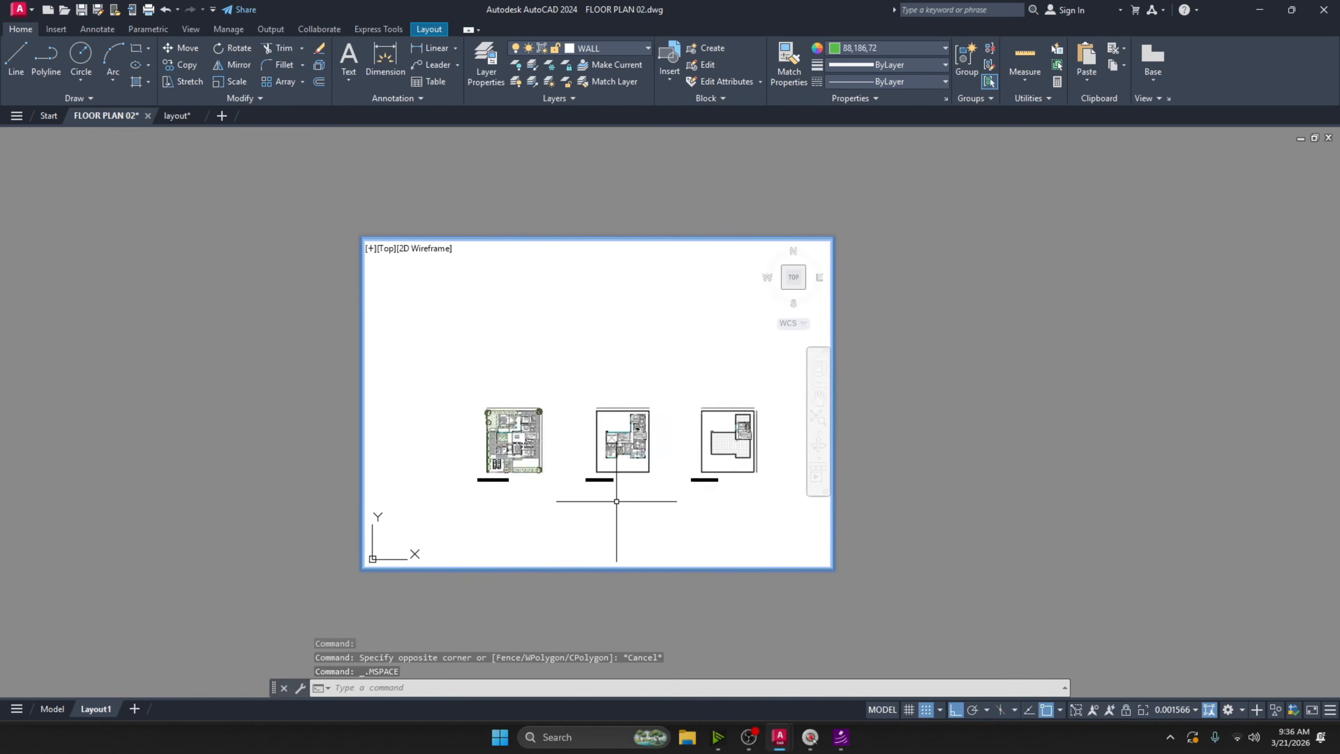
scroll(525, 467, "up", 2)
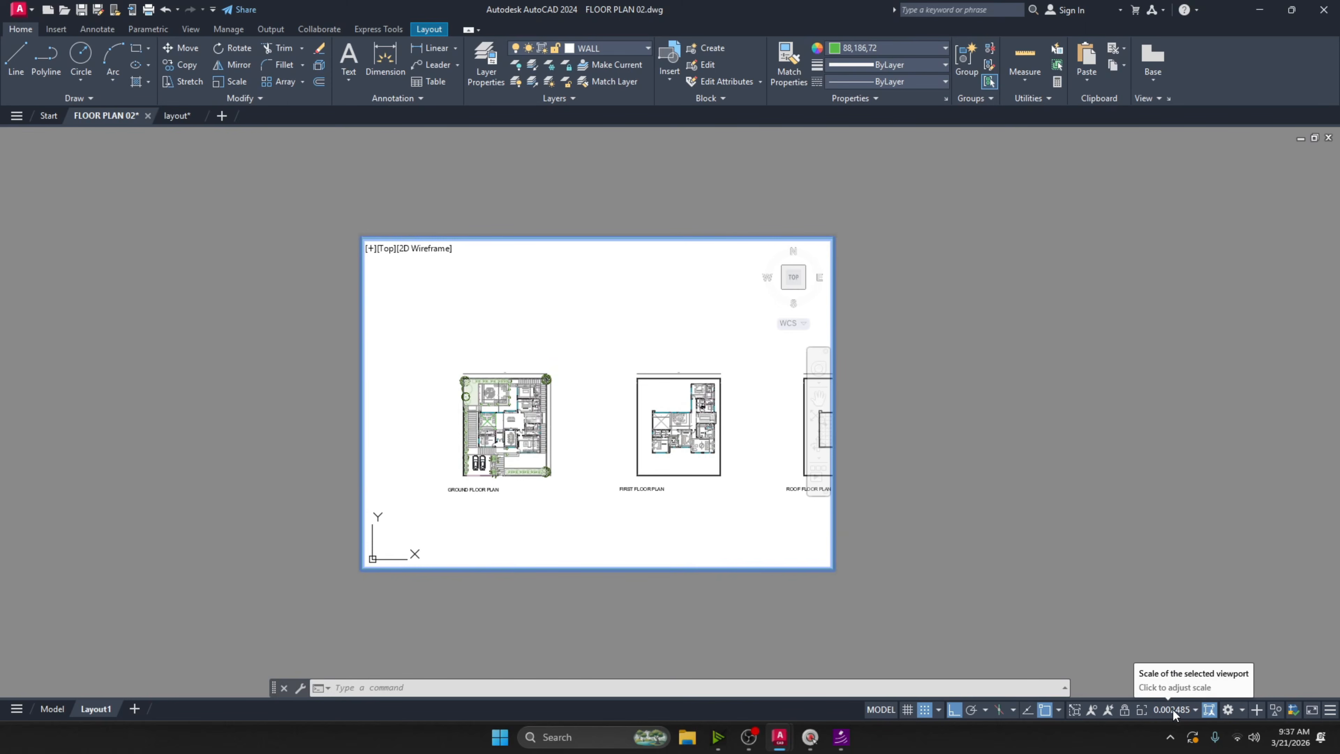
Try the 1:100 scale on the viewport, and frame the whole ground floor plan inside it.
left_click(1186, 710)
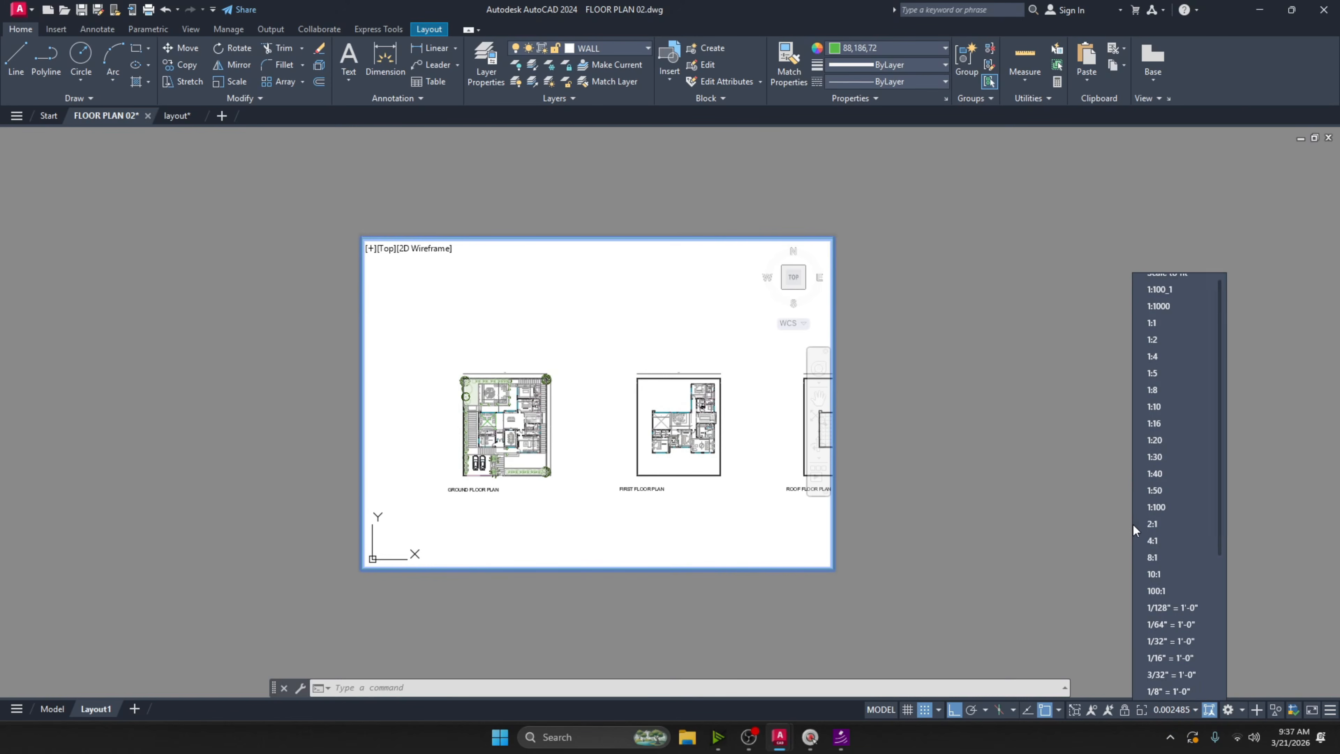
left_click(1153, 506)
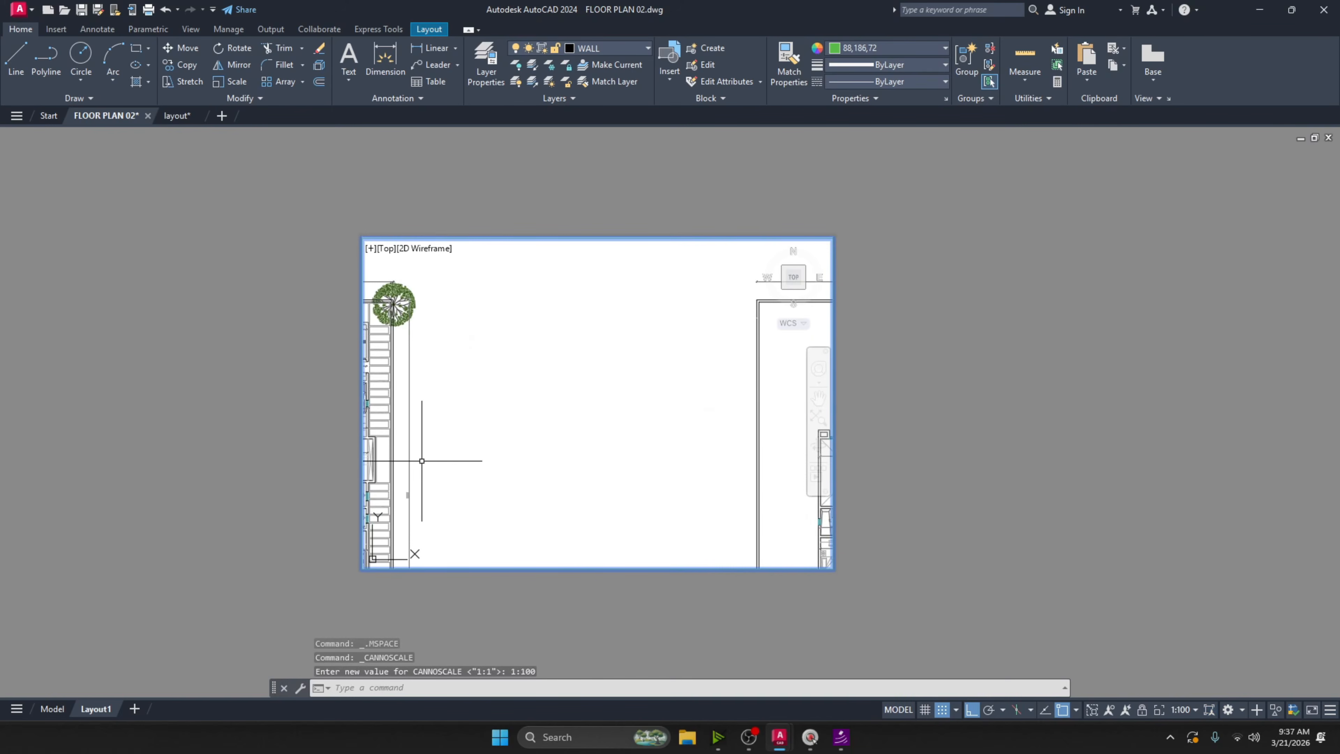
middle_click_drag(475, 440, 824, 439)
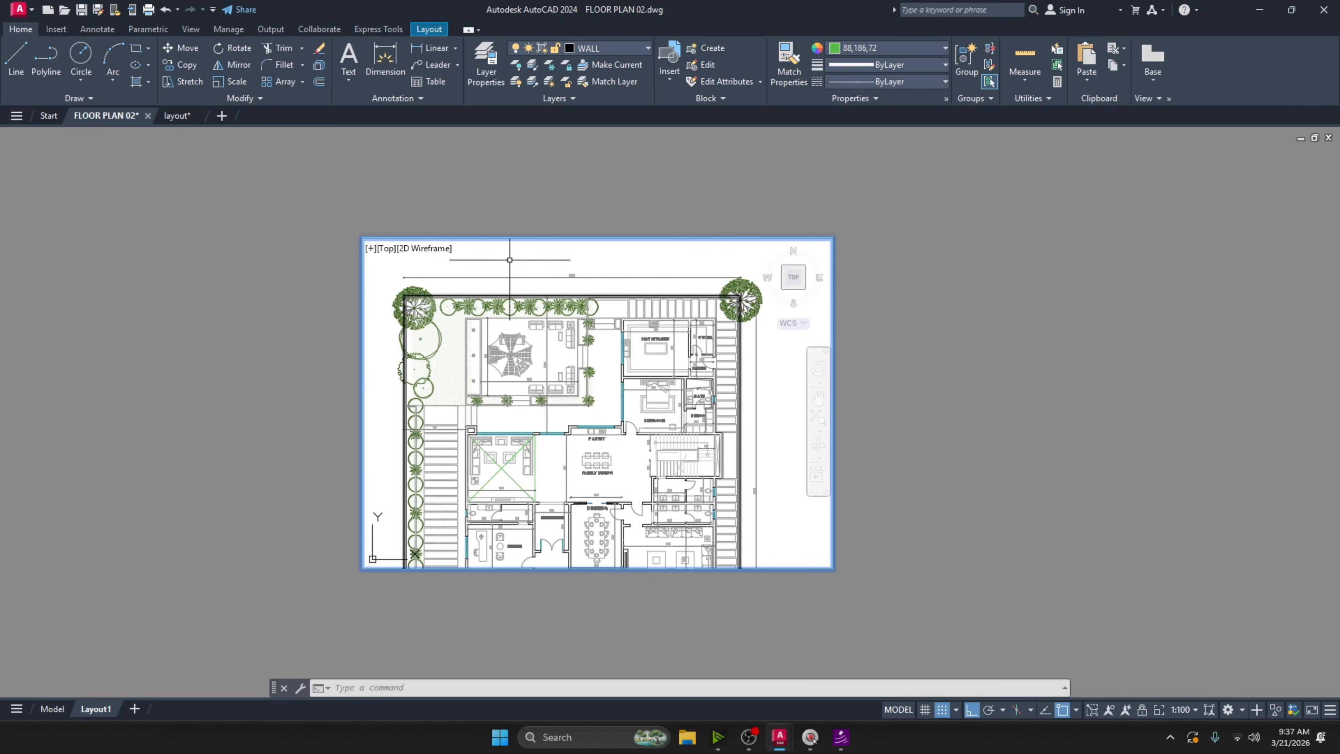
scroll(670, 374, "down", 2)
middle_click_drag(662, 464, 638, 414)
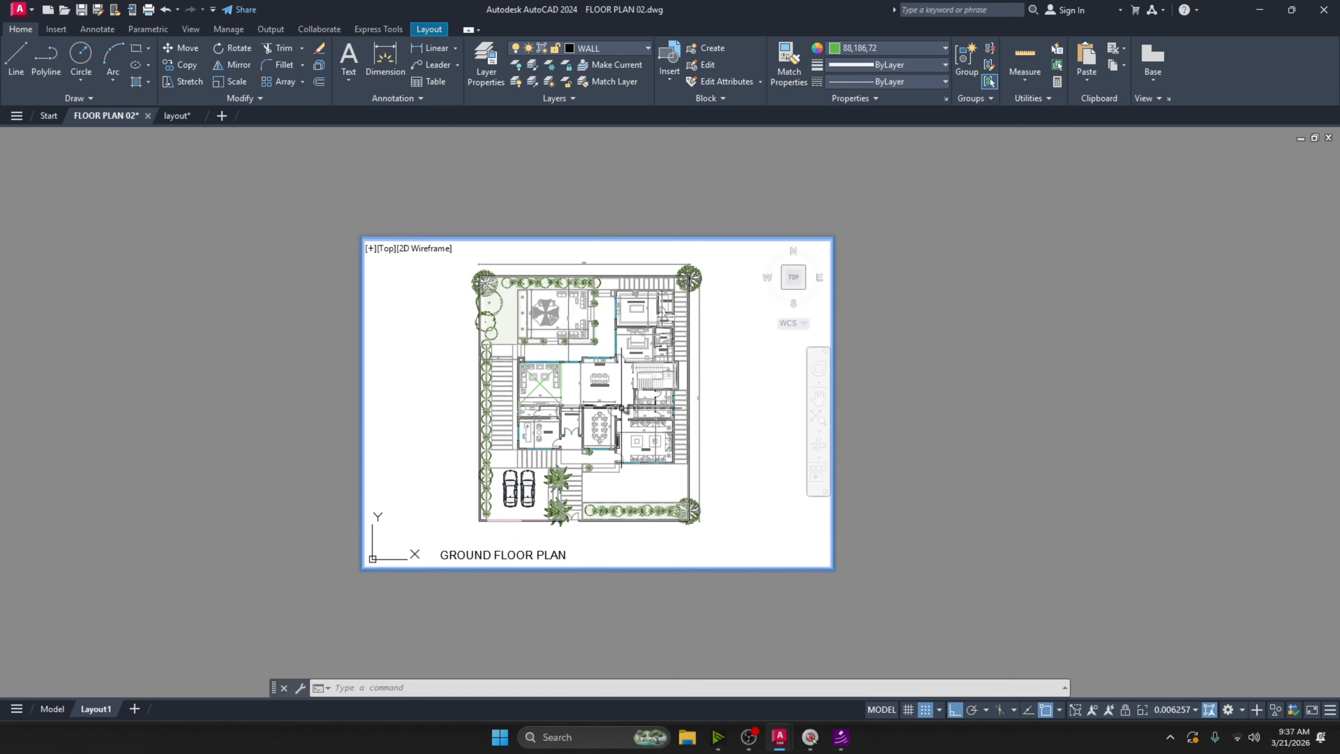
scroll(621, 407, "up", 4)
scroll(621, 407, "down", 4)
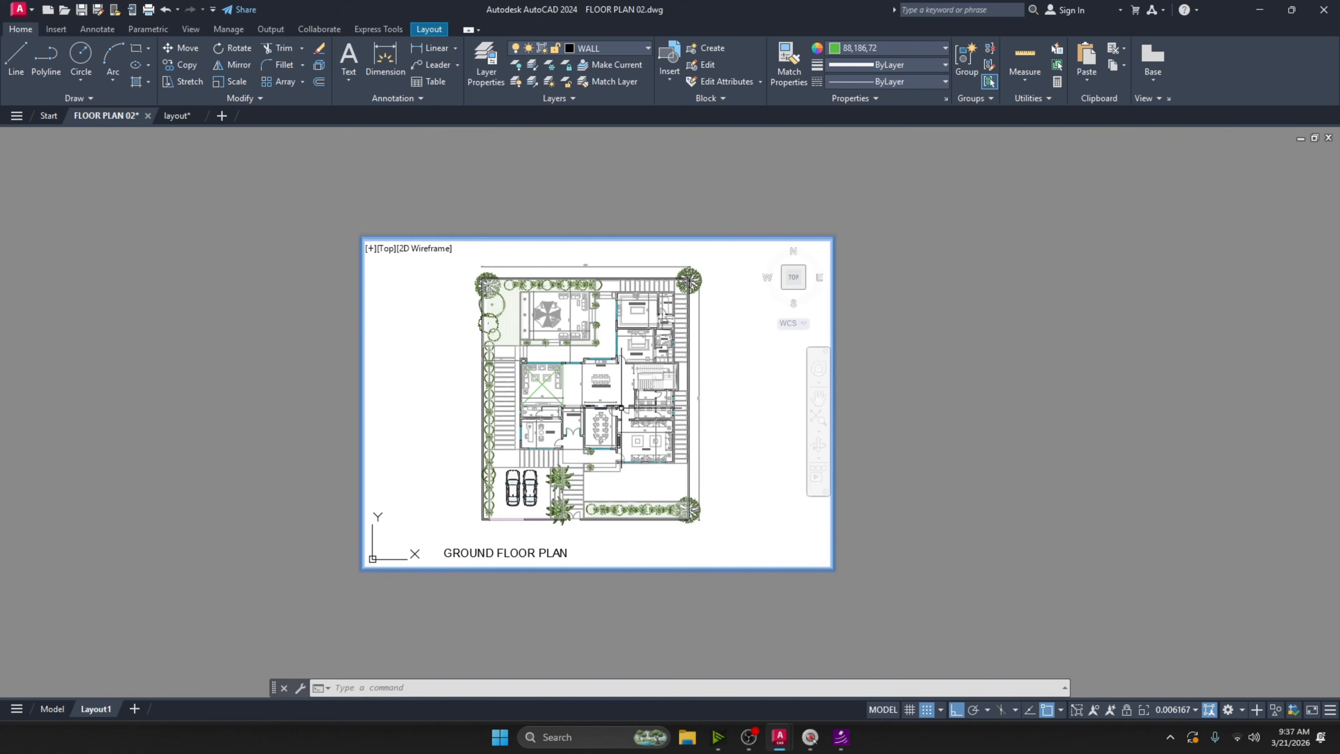
Add a custom scale named 1to200 to the drawing's scale list, with 1 paper unit equal to 200 drawing units.
left_click(1195, 711)
scroll(1155, 592, "down", 5)
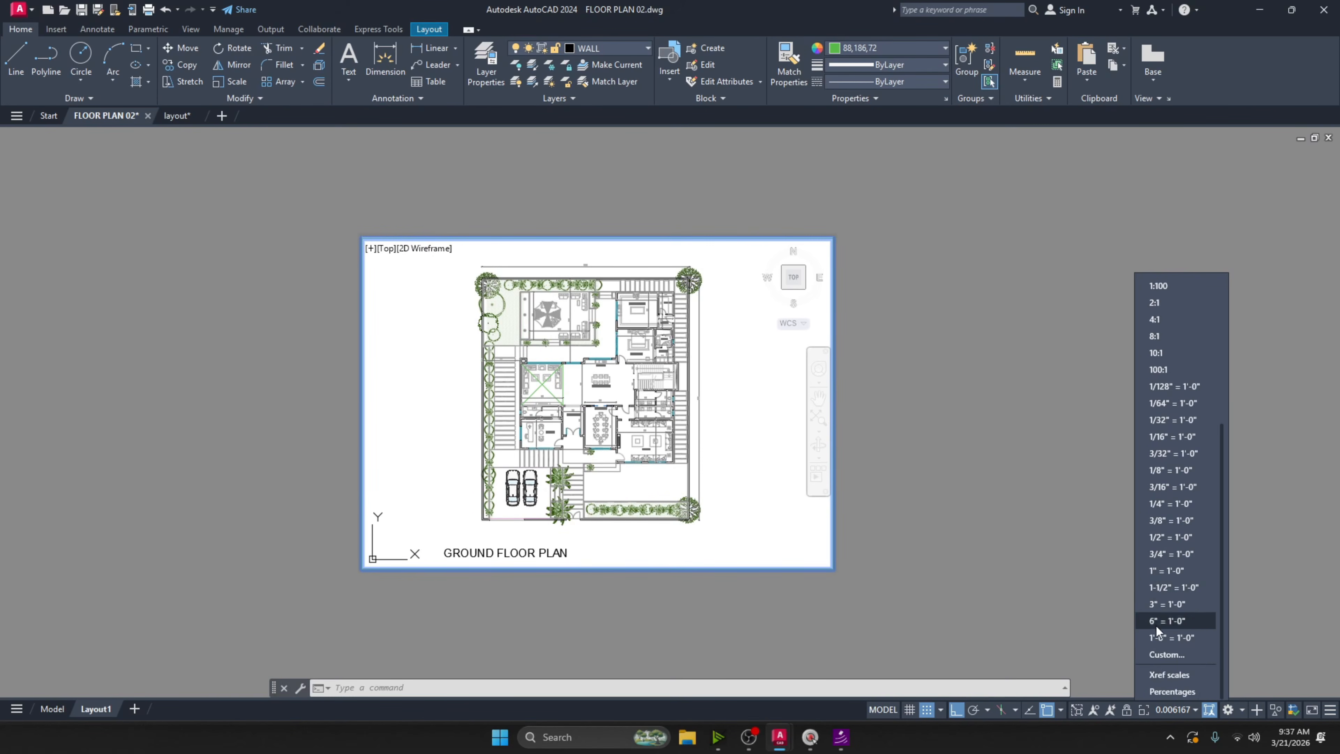
left_click(1161, 653)
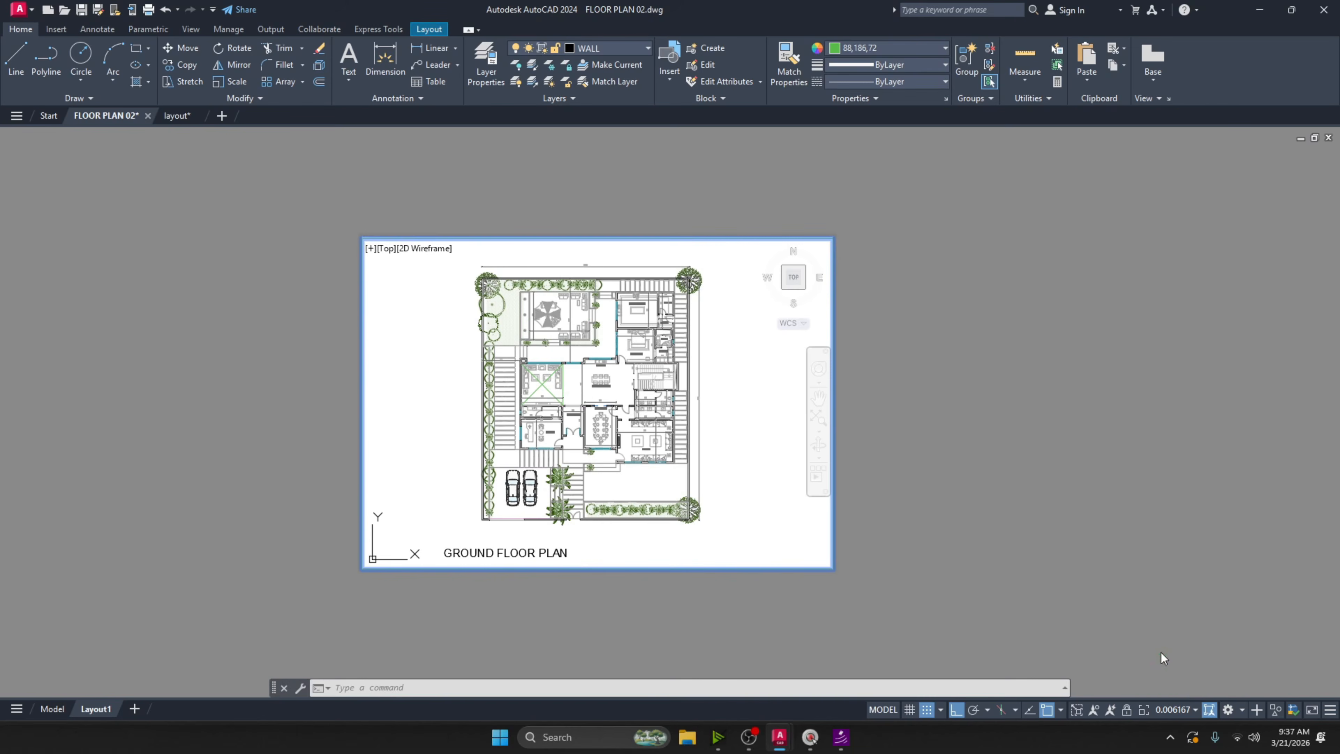
left_click_drag(118, 350, 204, 329)
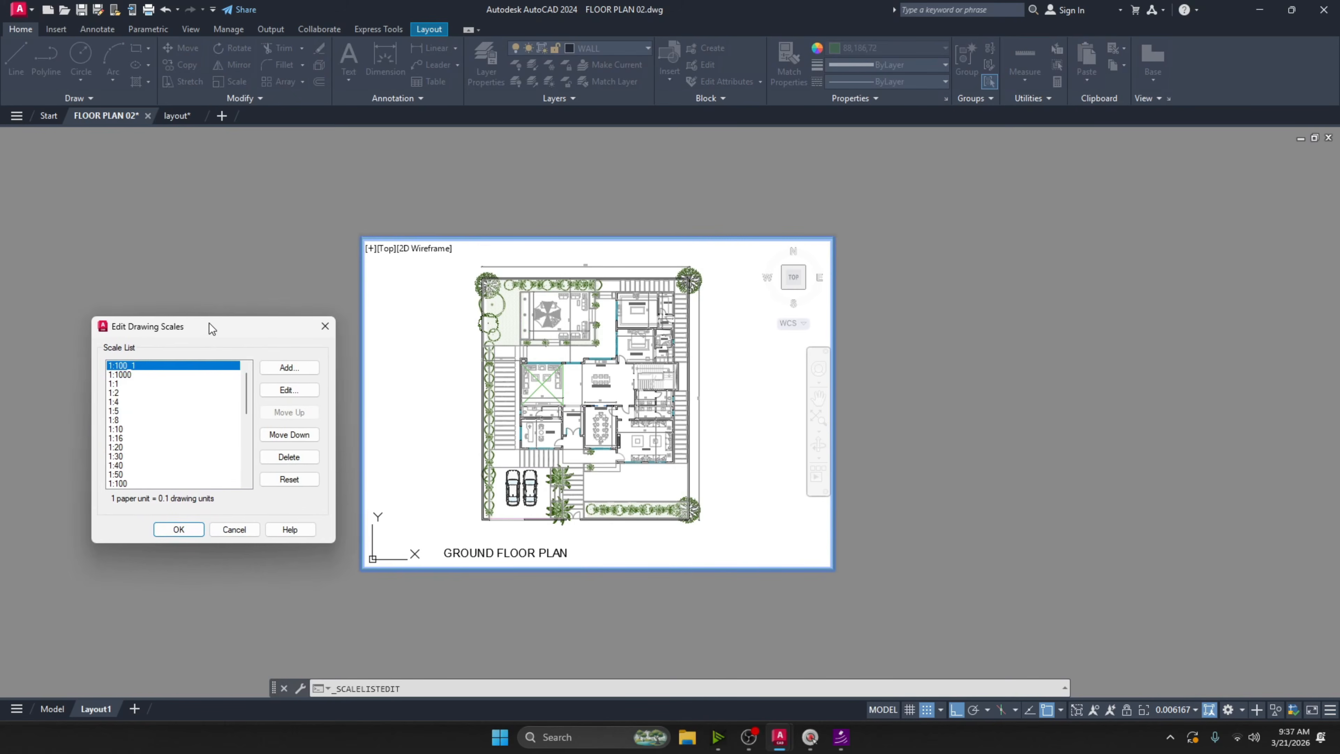
left_click(287, 367)
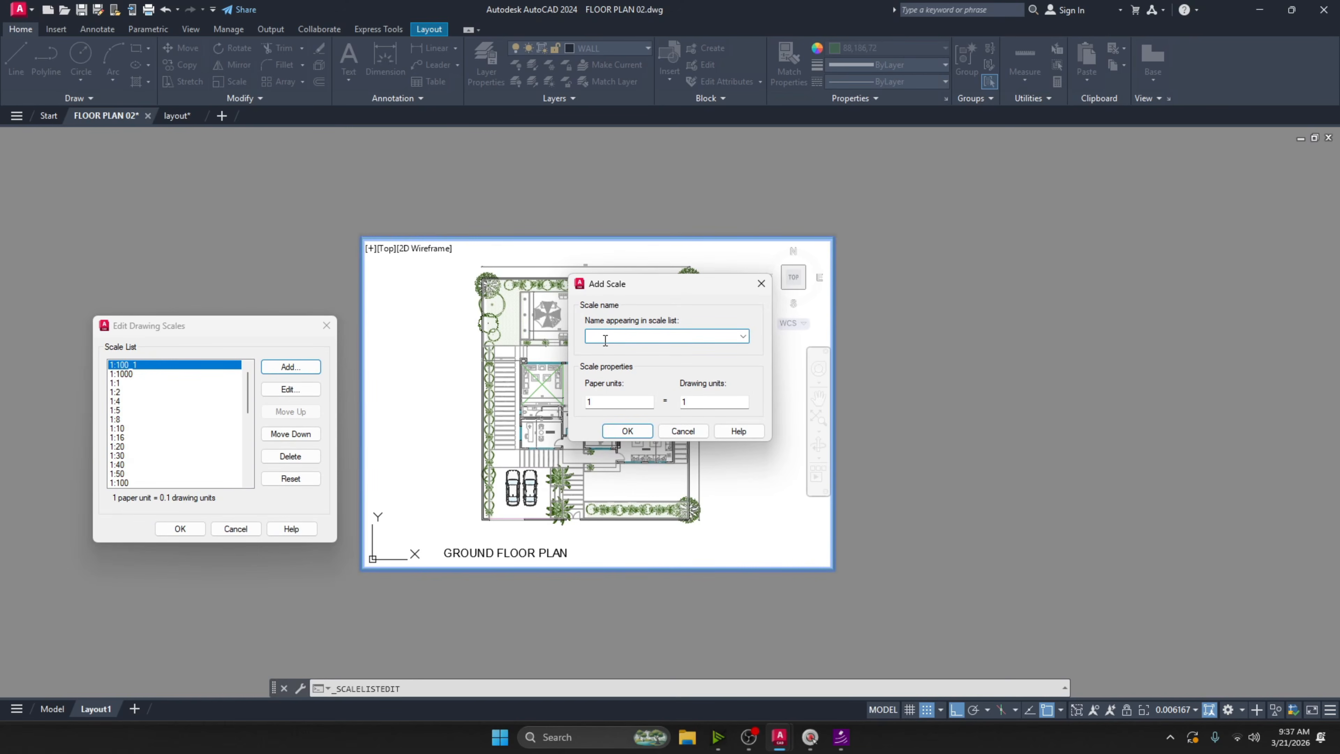
type("1to")
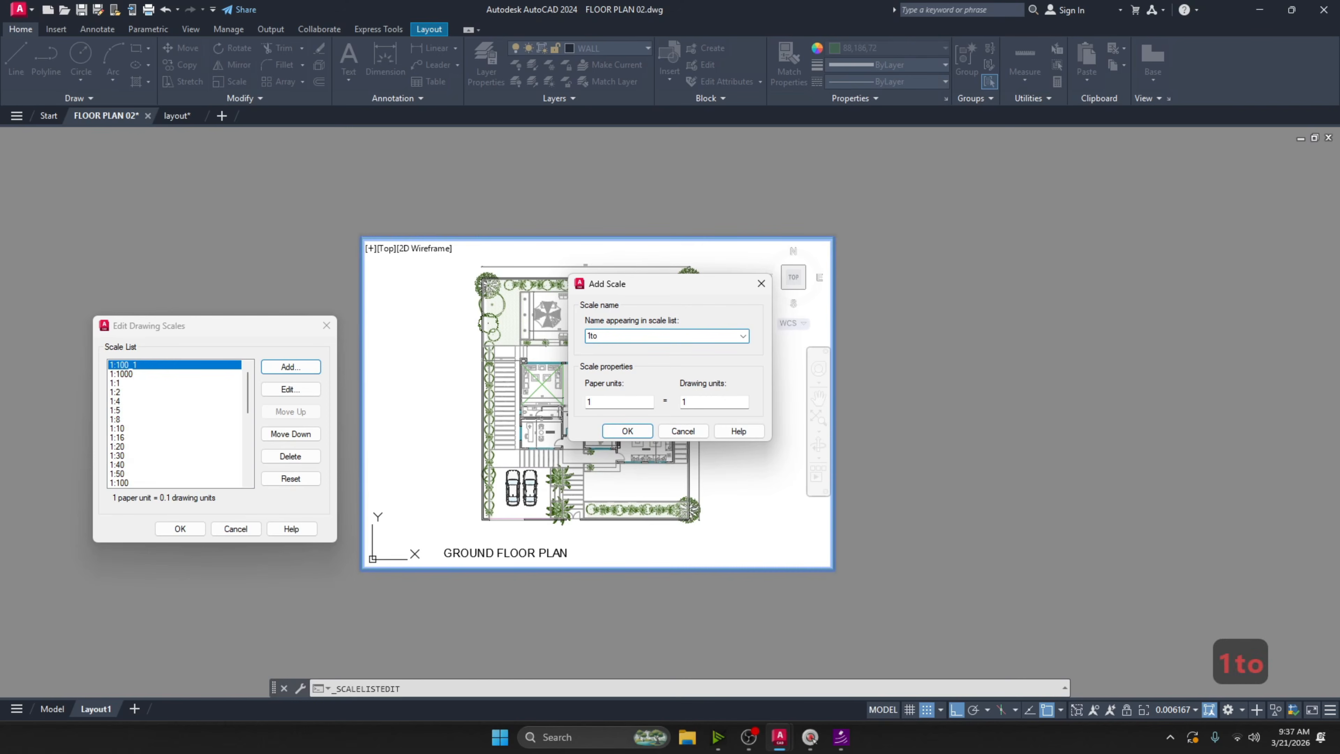
type("200")
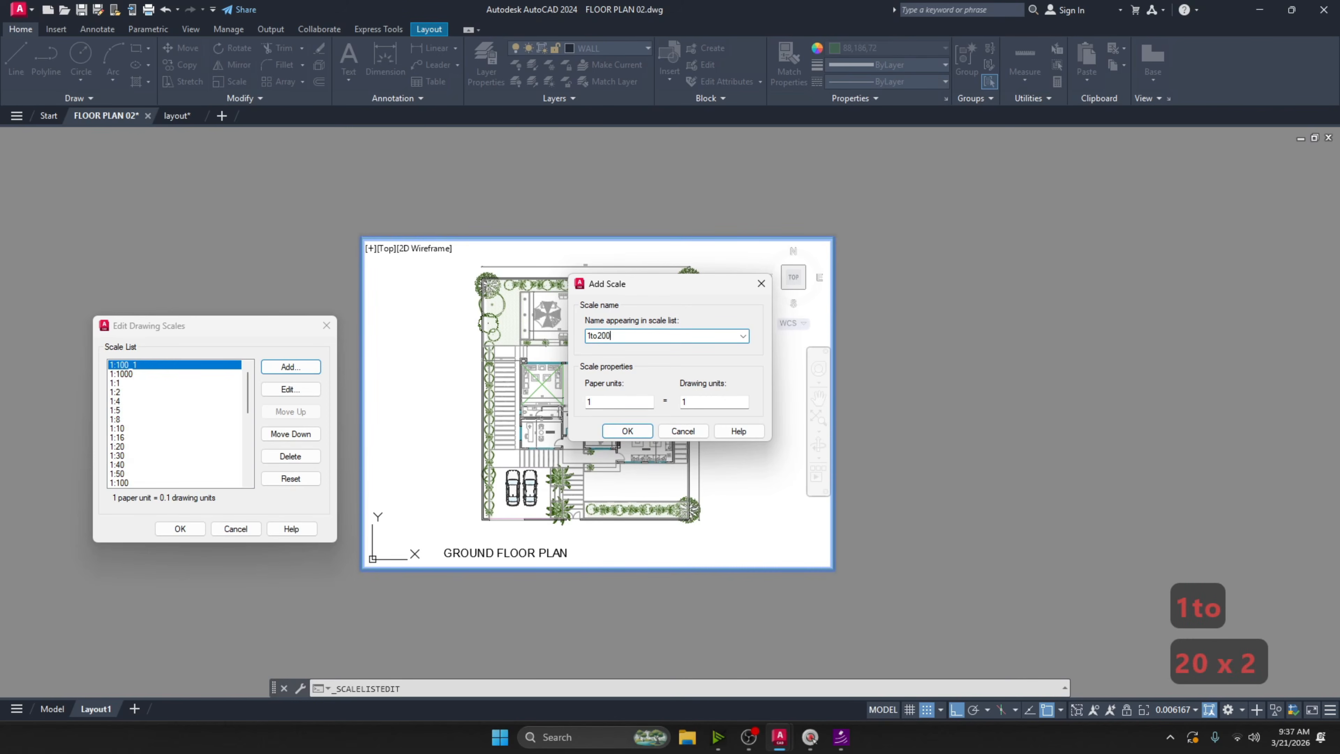
left_click(600, 402)
left_click_drag(700, 399, 676, 398)
type("2")
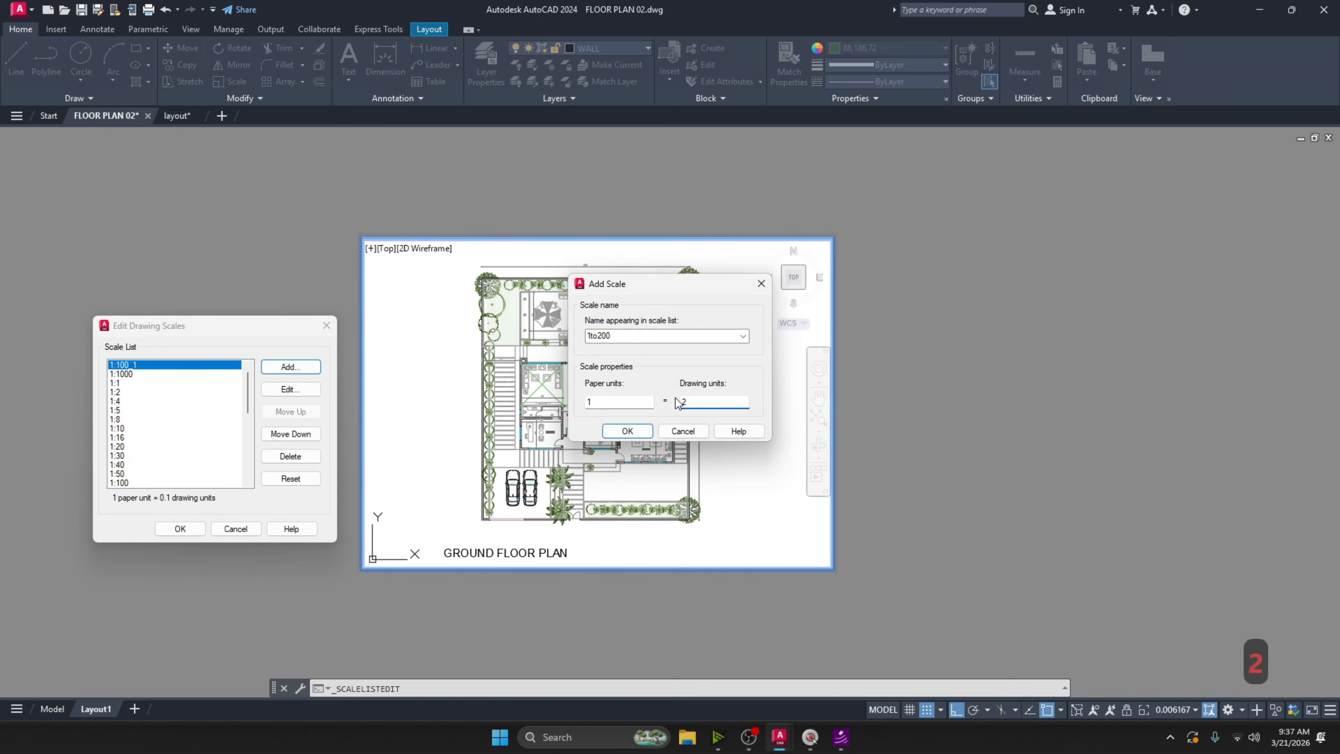
type("00")
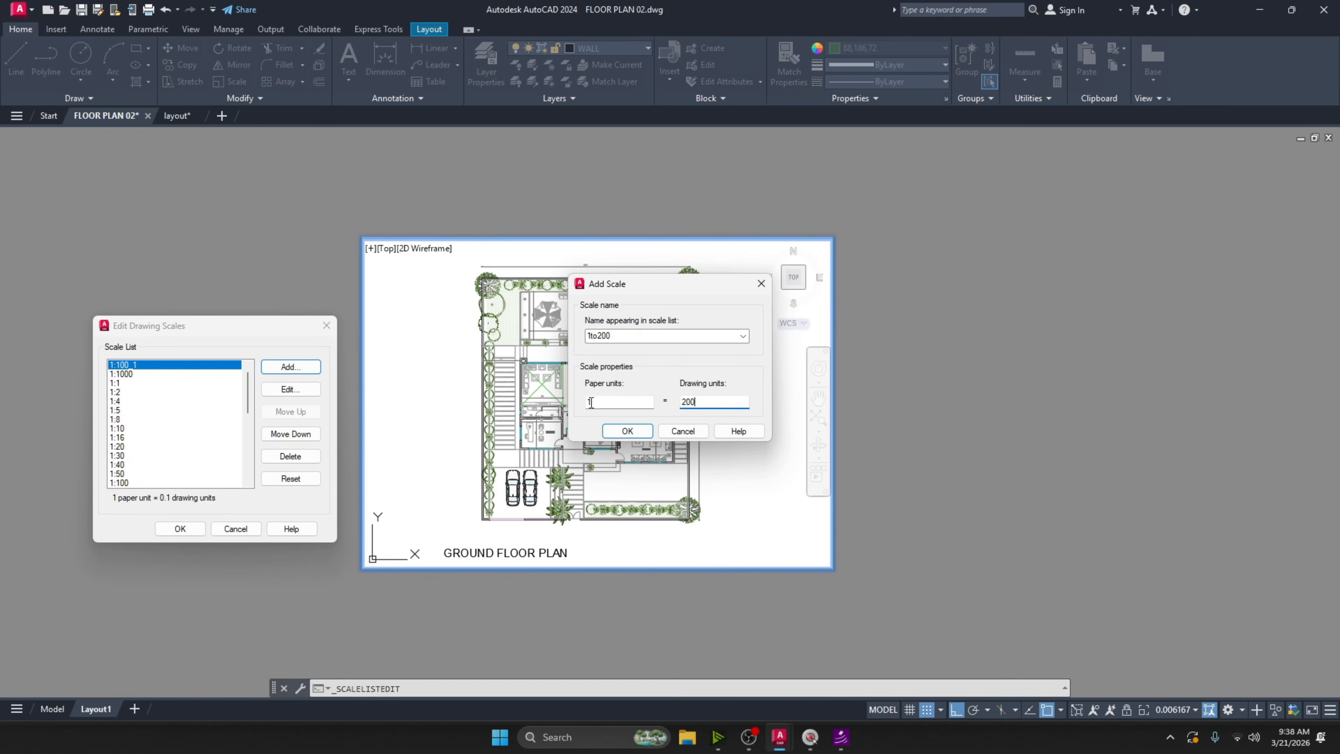
left_click(628, 431)
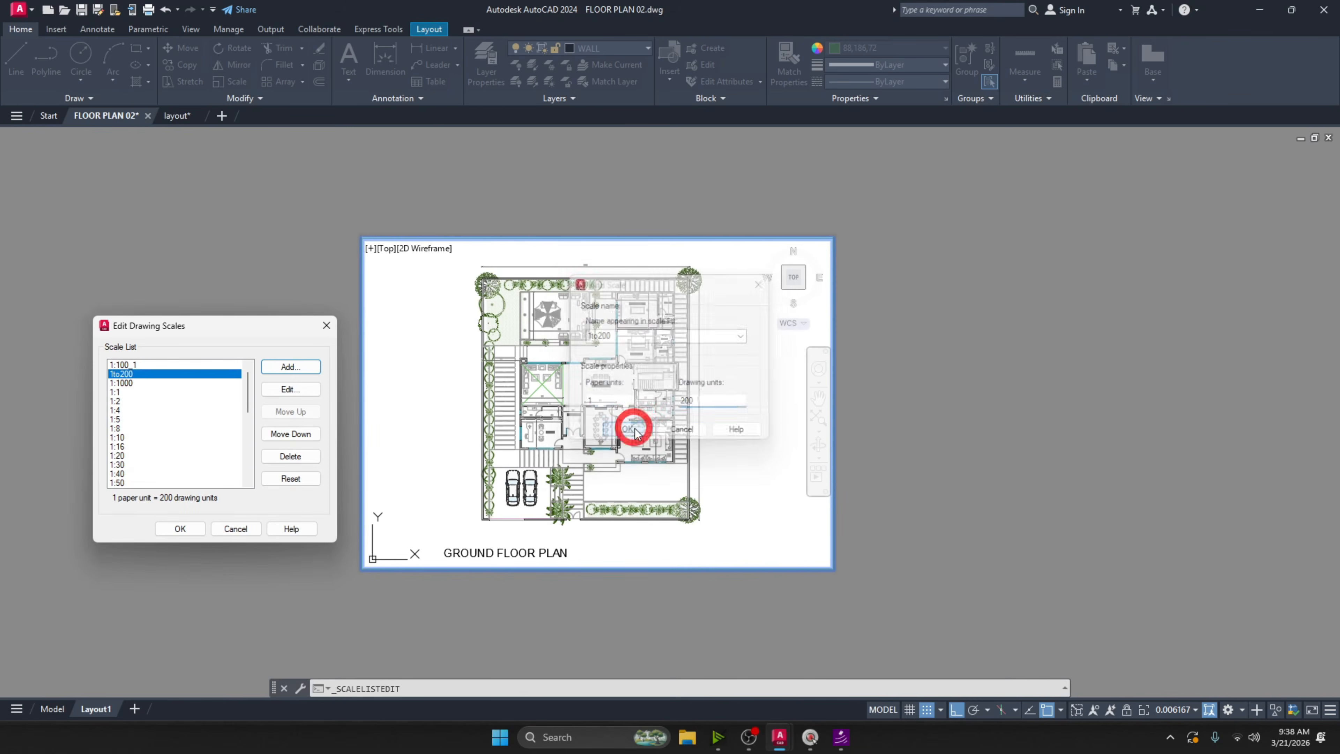
left_click(180, 528)
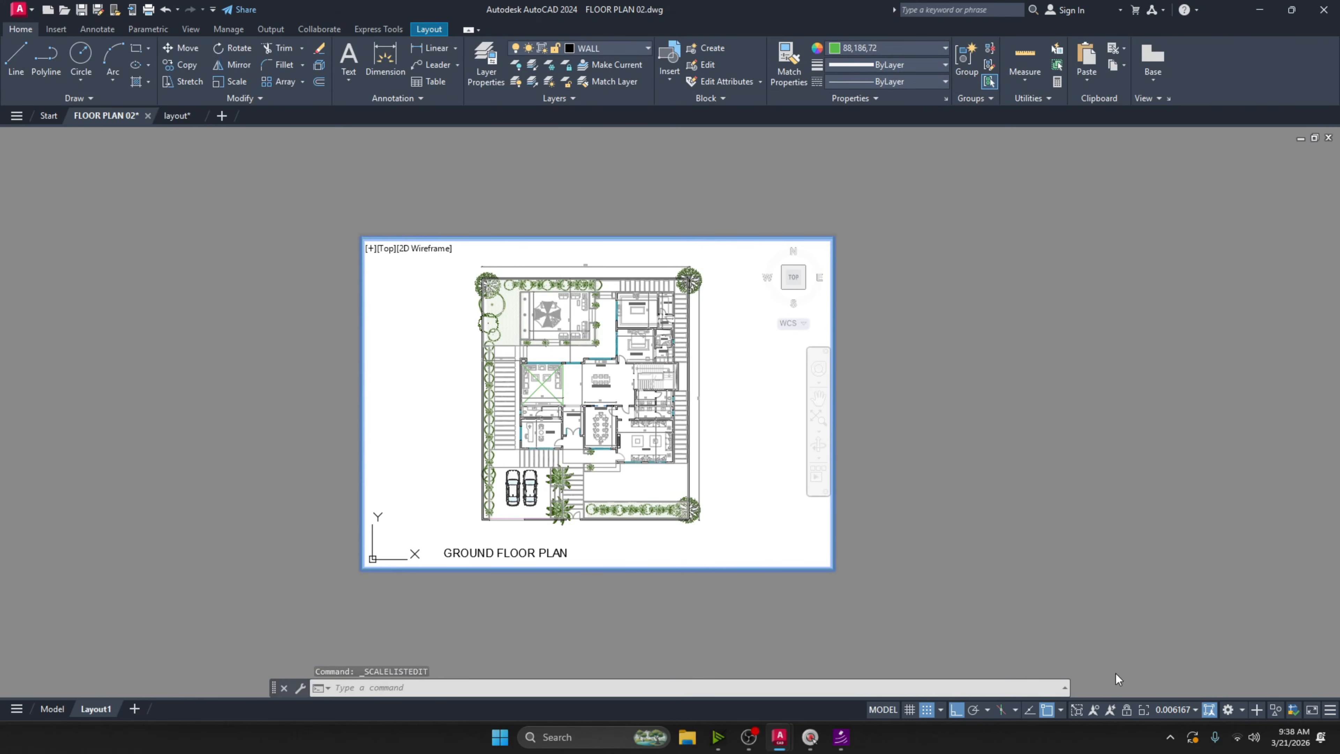
Apply the 1to200 scale to the viewport and position the ground floor plan near its middle.
scroll(559, 388, "down", 4)
scroll(577, 400, "down", 2)
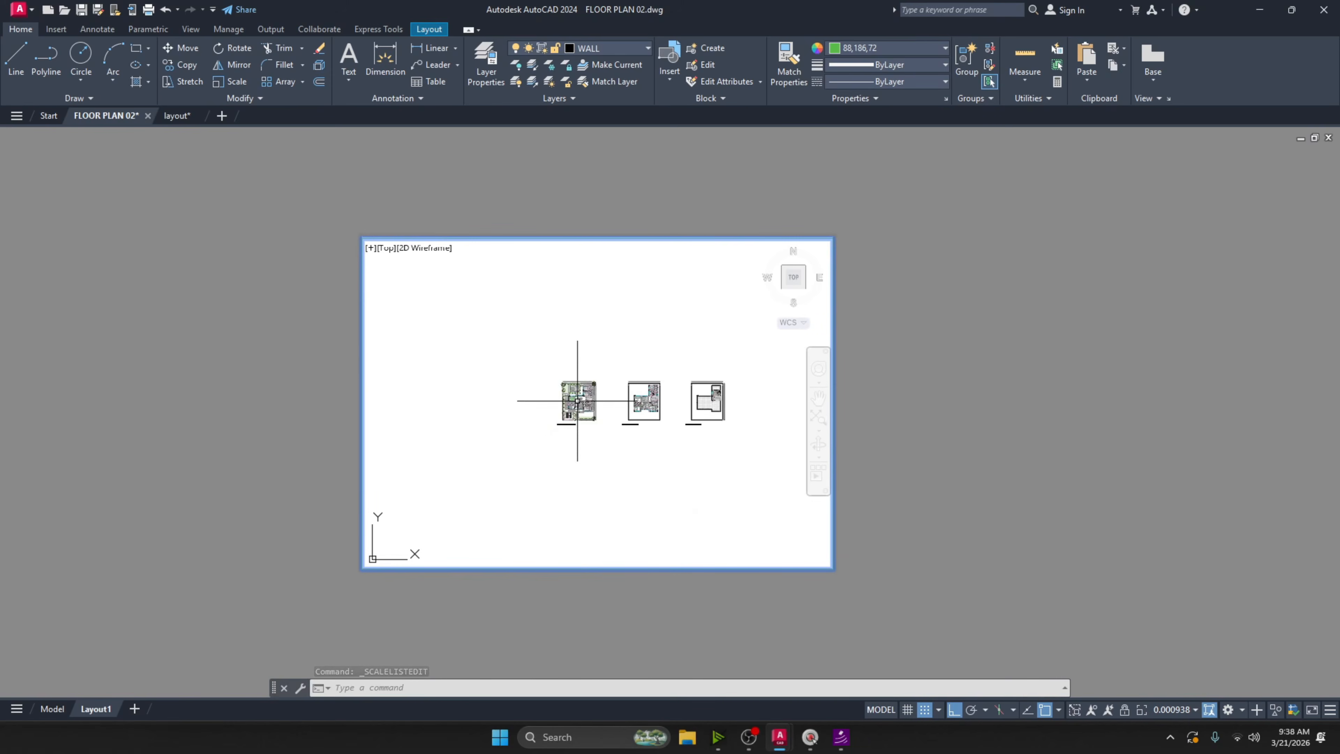
scroll(577, 401, "up", 4)
middle_click_drag(565, 404, 645, 402)
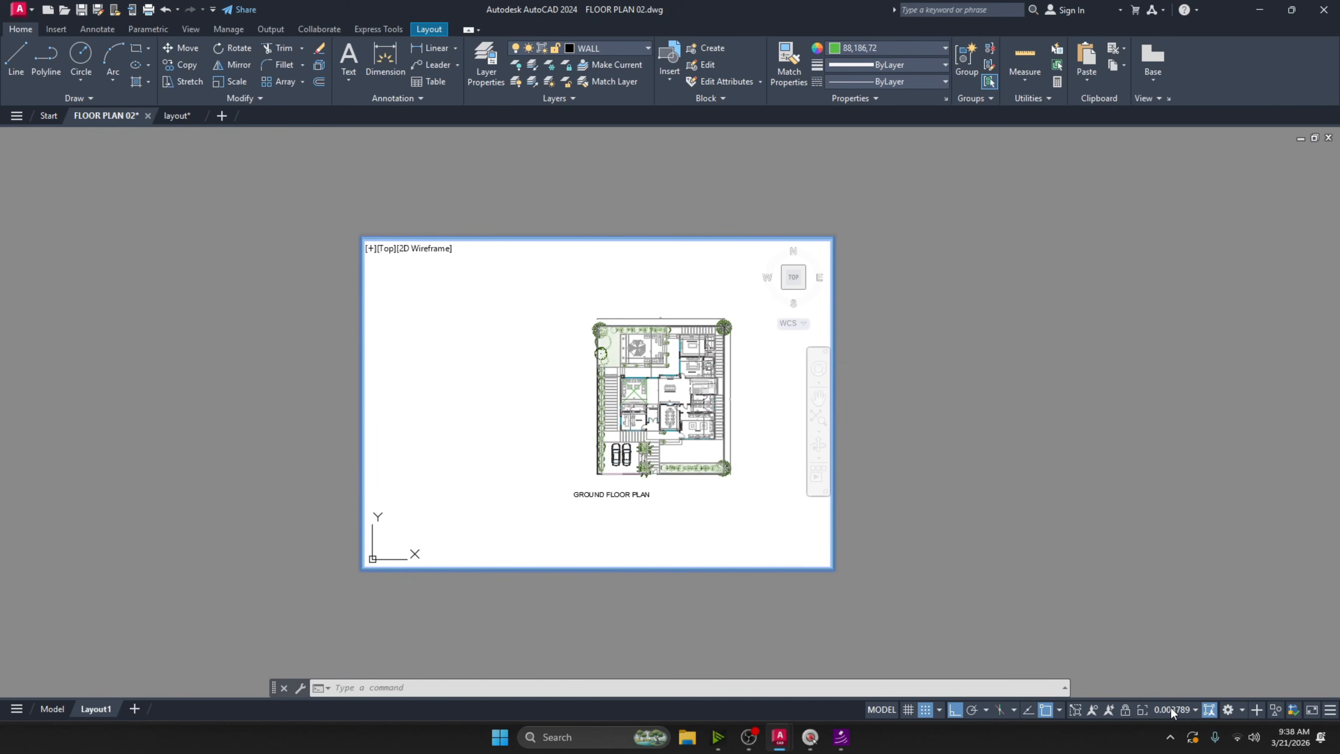
left_click(1194, 710)
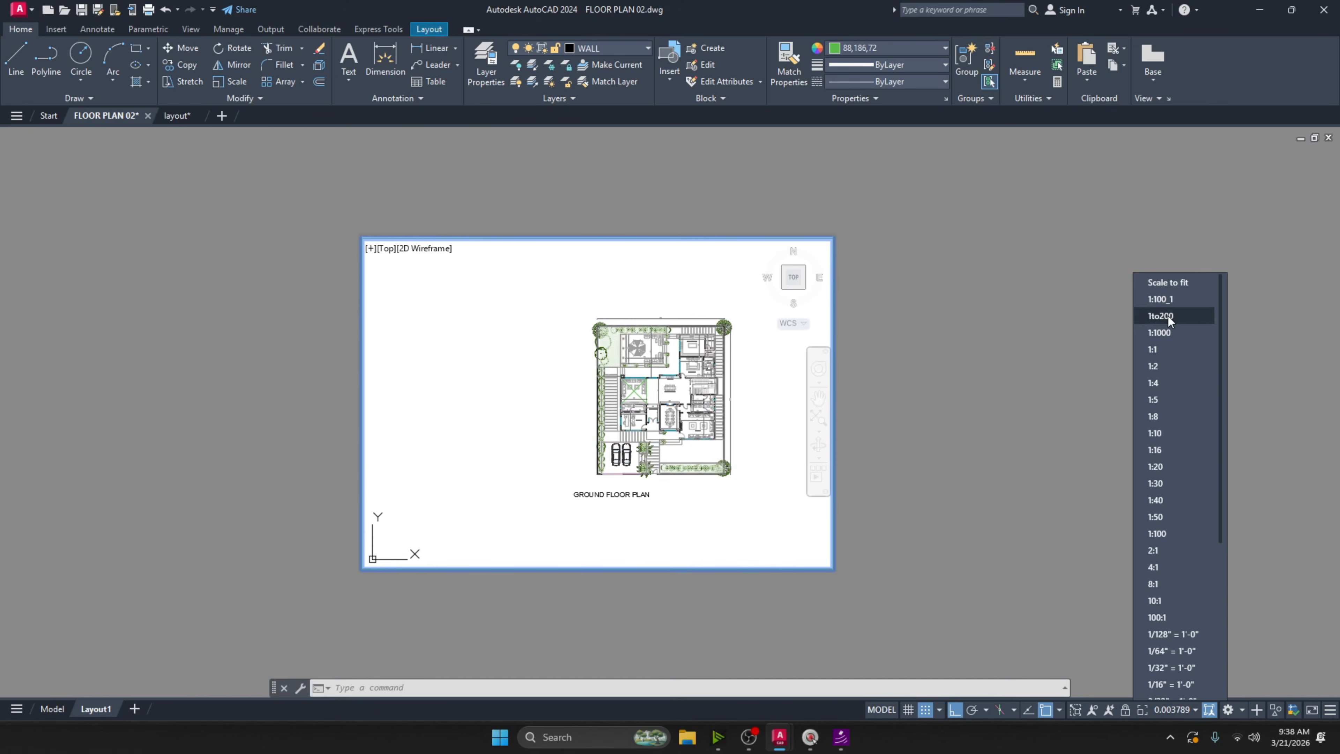
left_click(1161, 316)
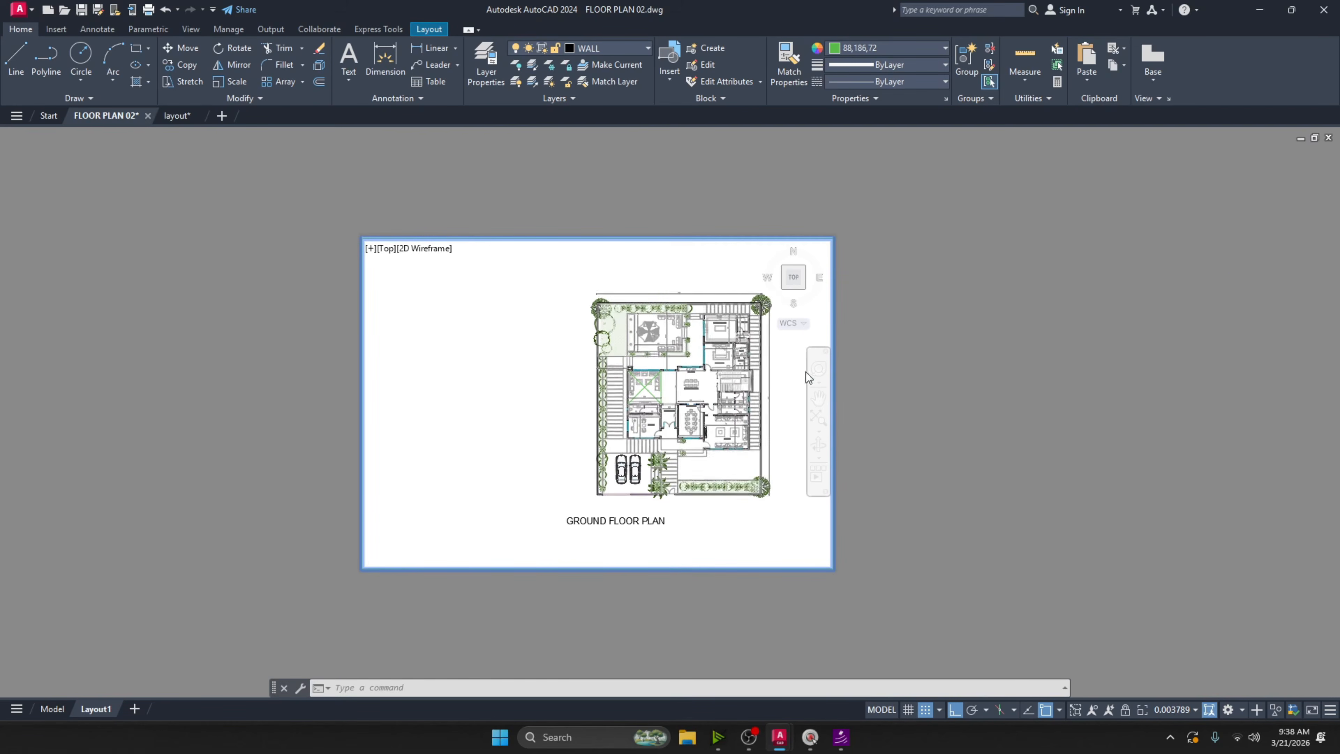
middle_click_drag(781, 387, 656, 385)
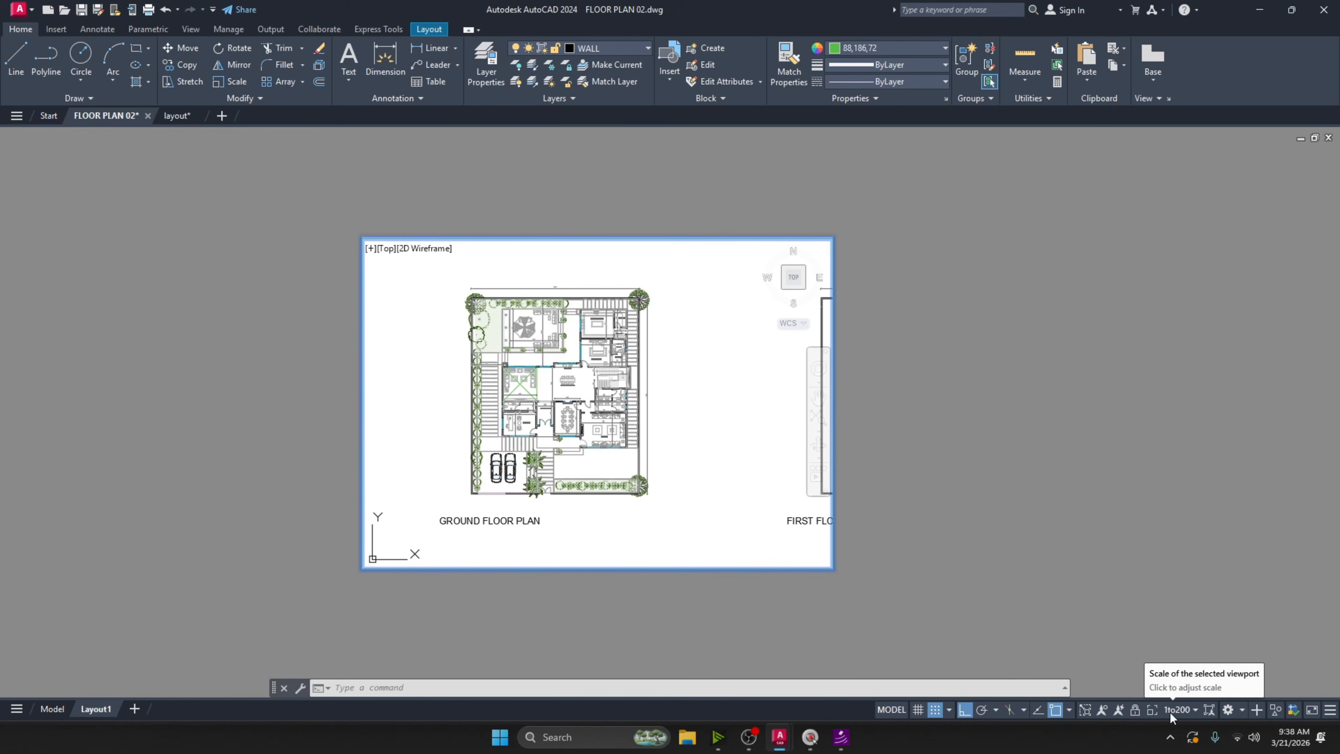
Lock the ground floor plan viewport at its 1to200 scale and test the lock by zooming over the plan.
left_click(1134, 712)
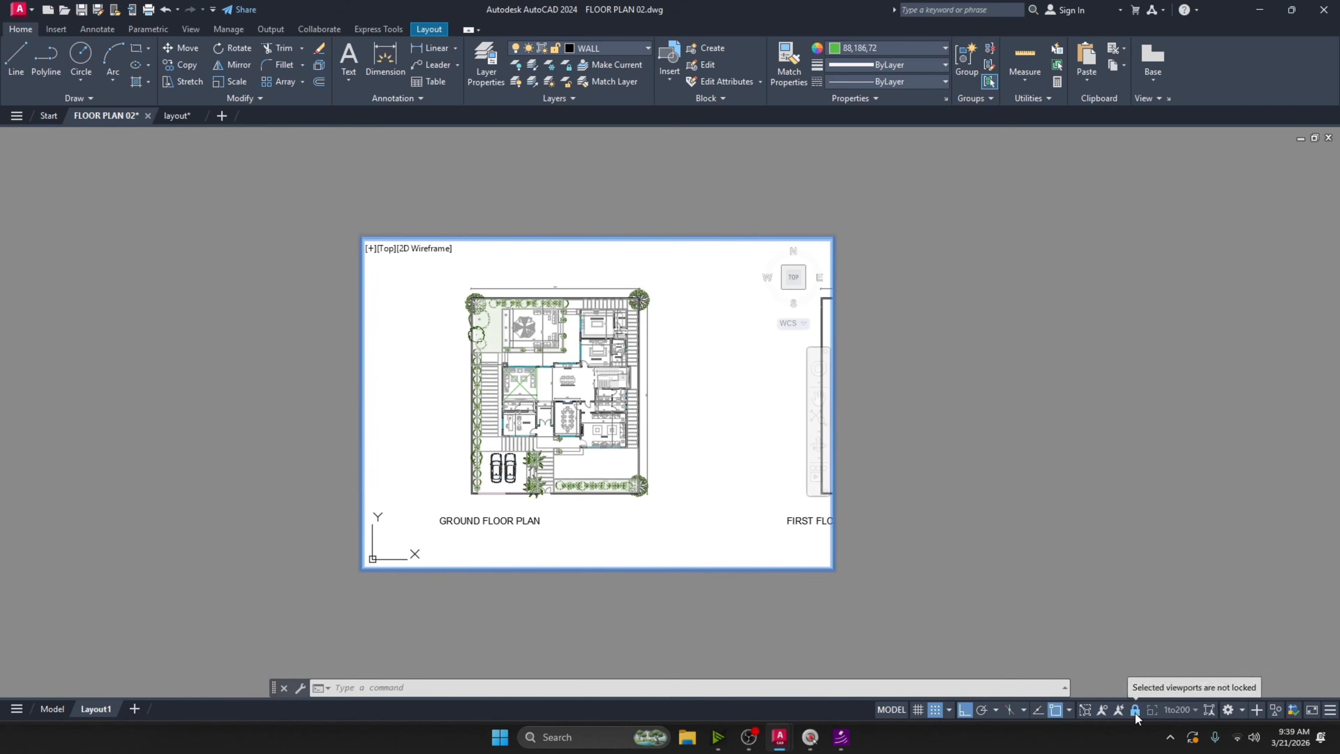
scroll(604, 420, "up", 4)
scroll(603, 421, "down", 4)
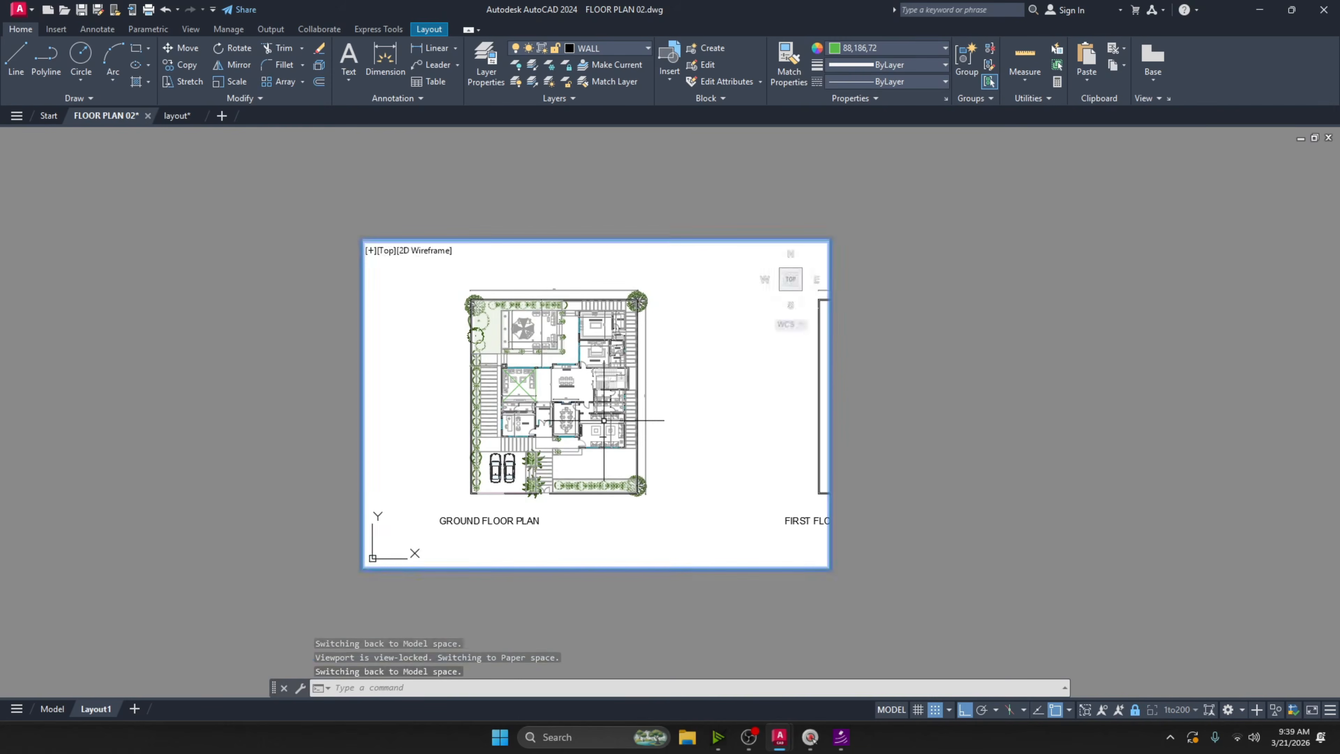
scroll(604, 421, "up", 4)
scroll(604, 421, "down", 4)
scroll(604, 421, "up", 2)
scroll(604, 421, "down", 2)
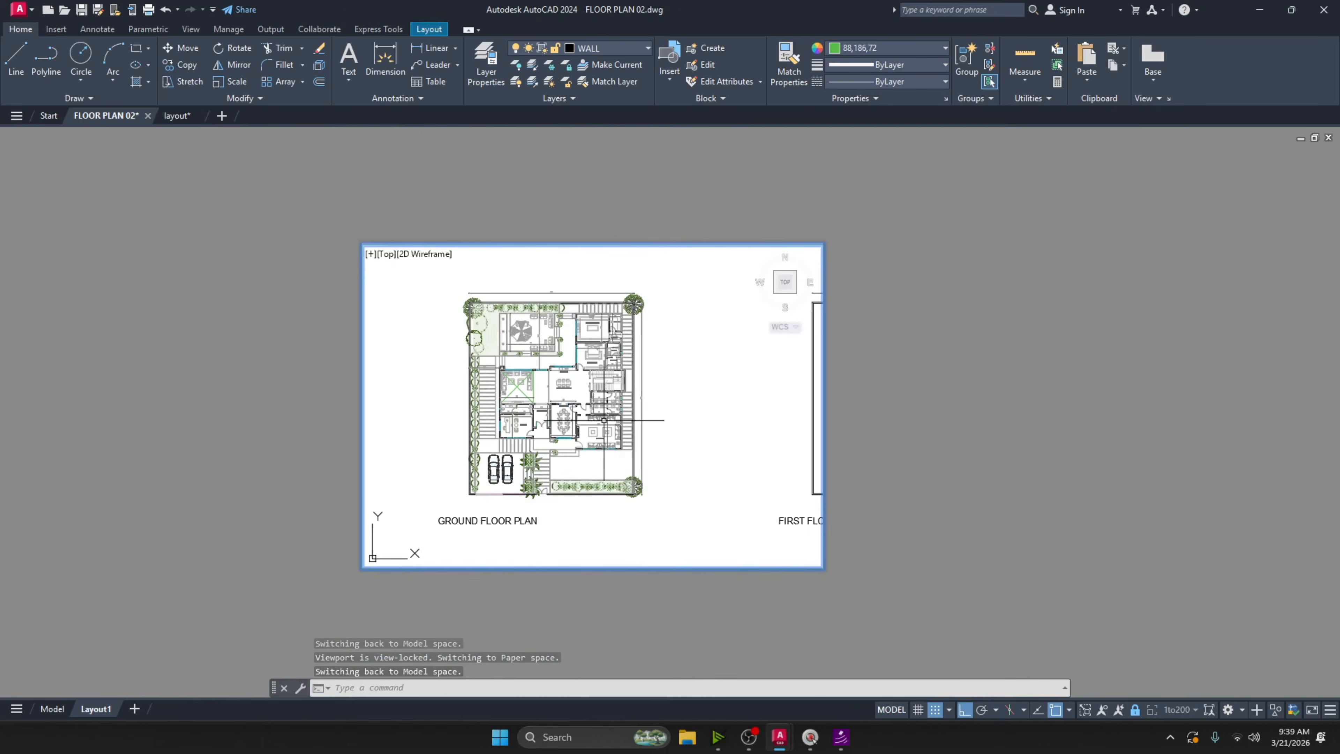
scroll(604, 421, "up", 2)
scroll(604, 421, "down", 2)
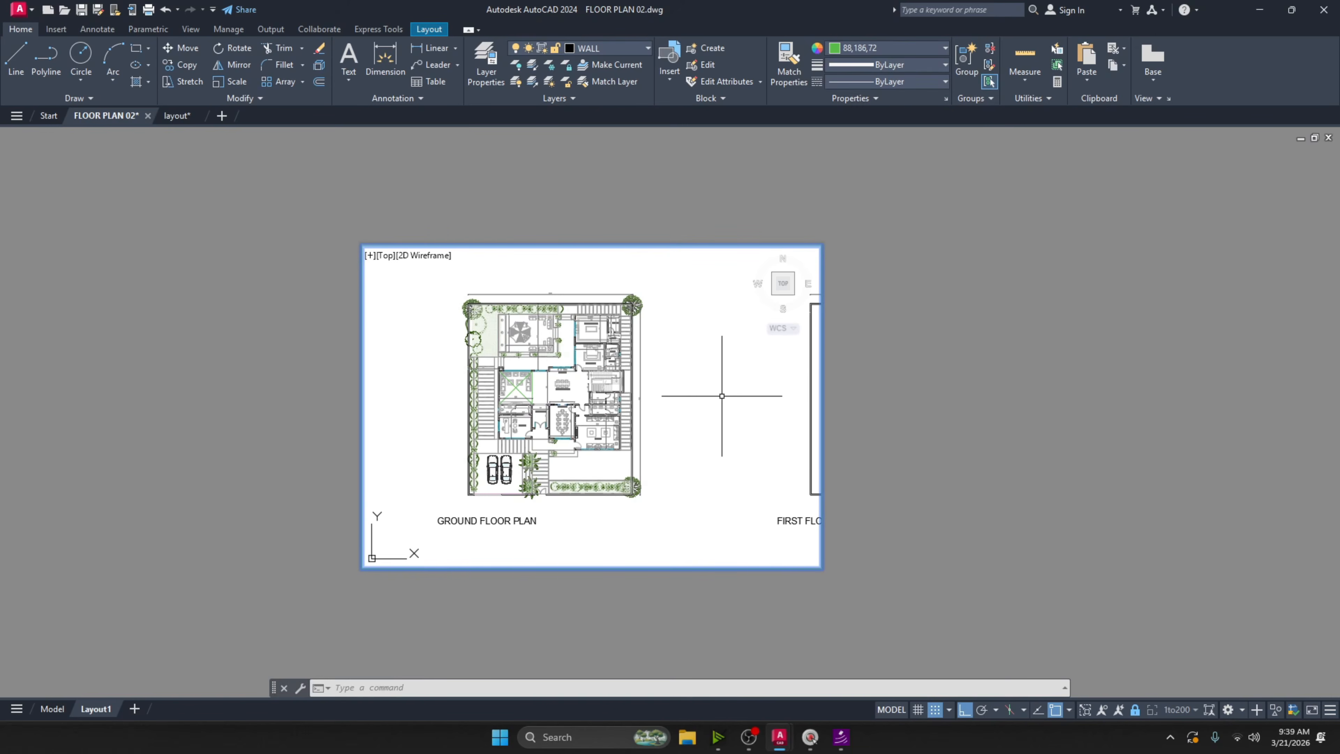
Return to paper space and narrow the viewport from its right side so it frames only the ground floor plan.
double_click(879, 257)
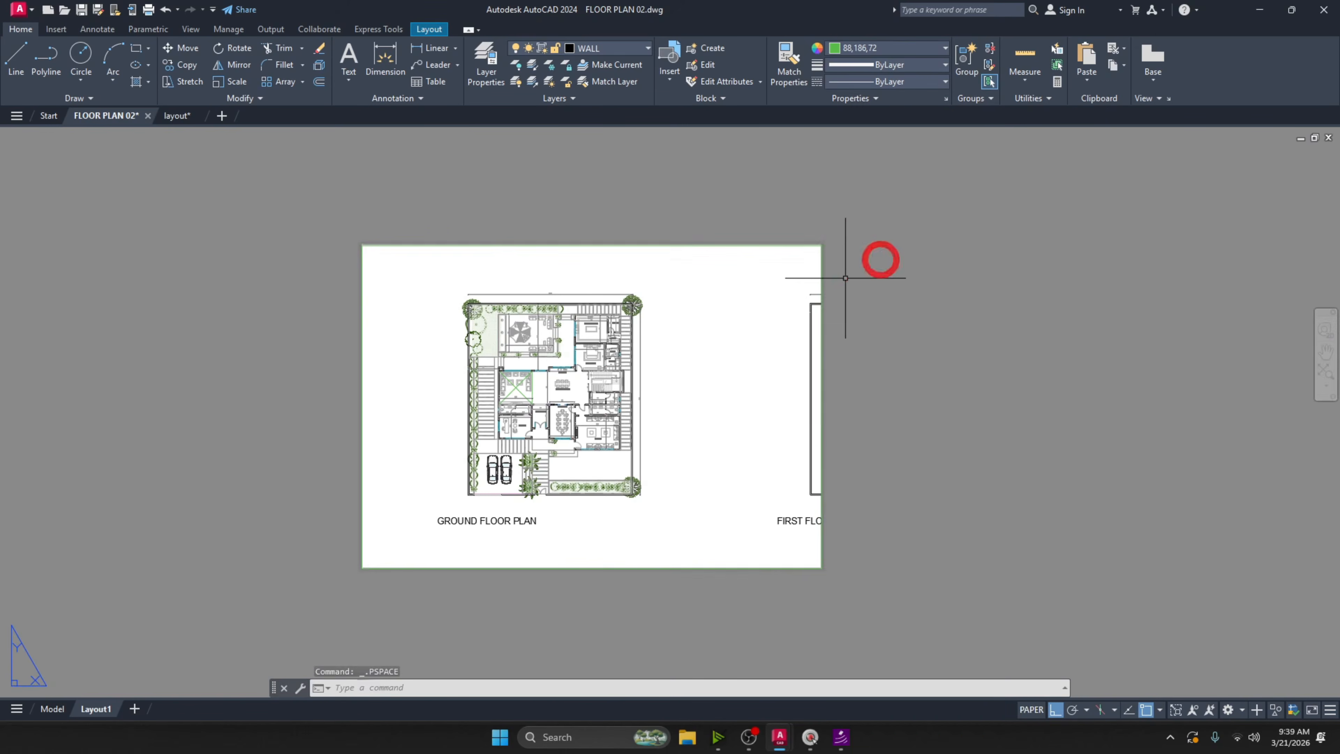
left_click(822, 245)
left_click(821, 245)
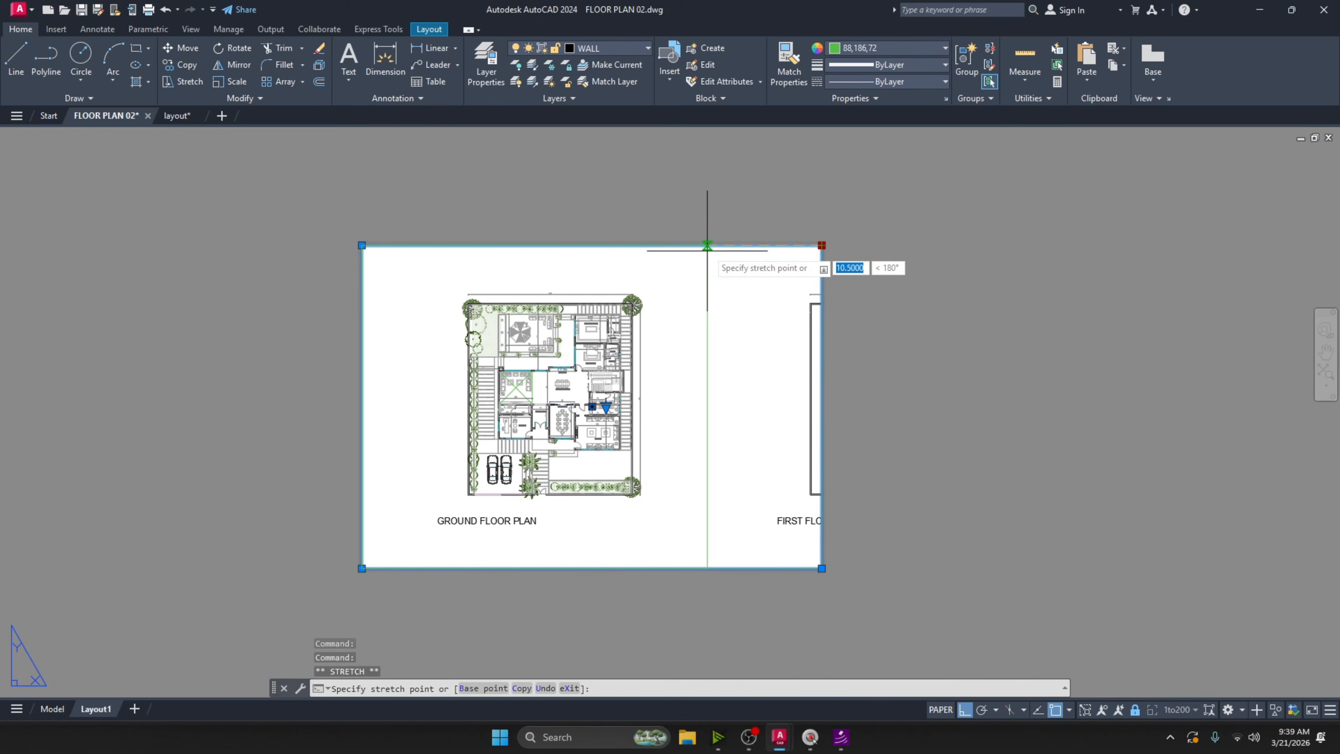
left_click(690, 245)
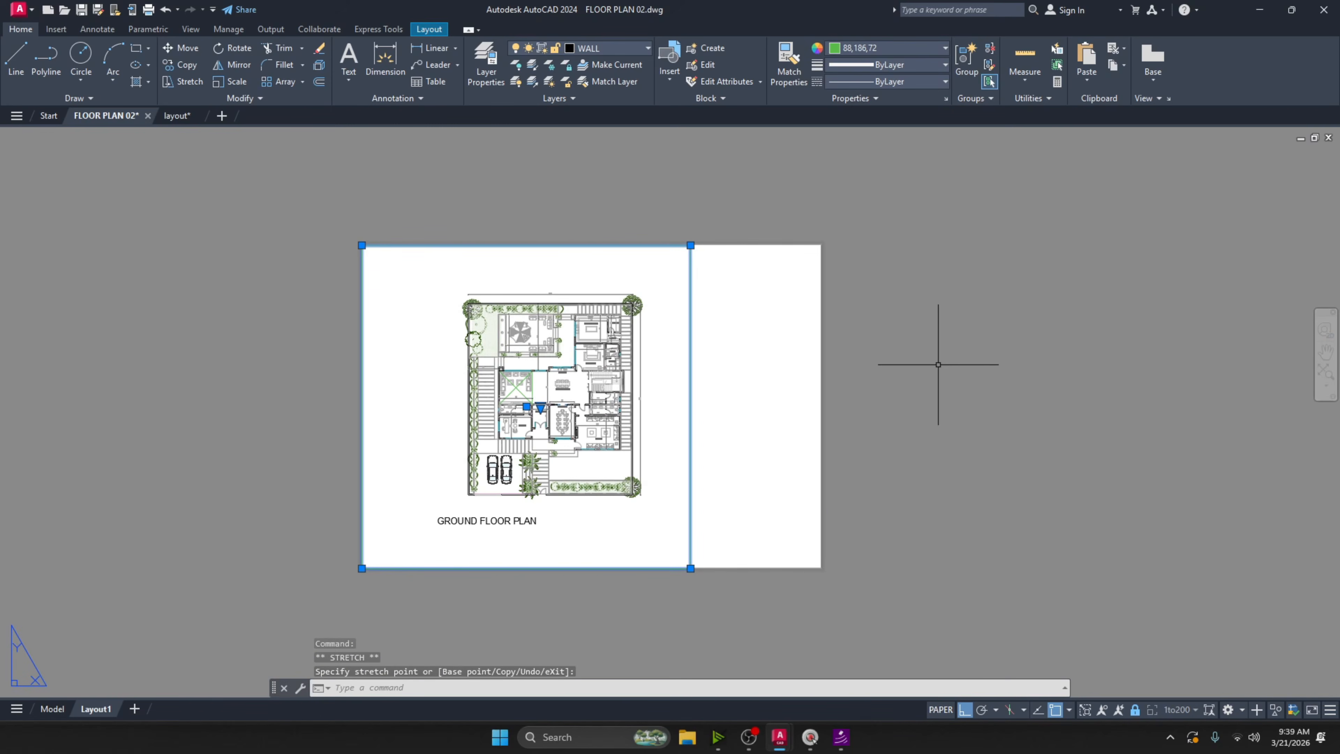
key("Escape")
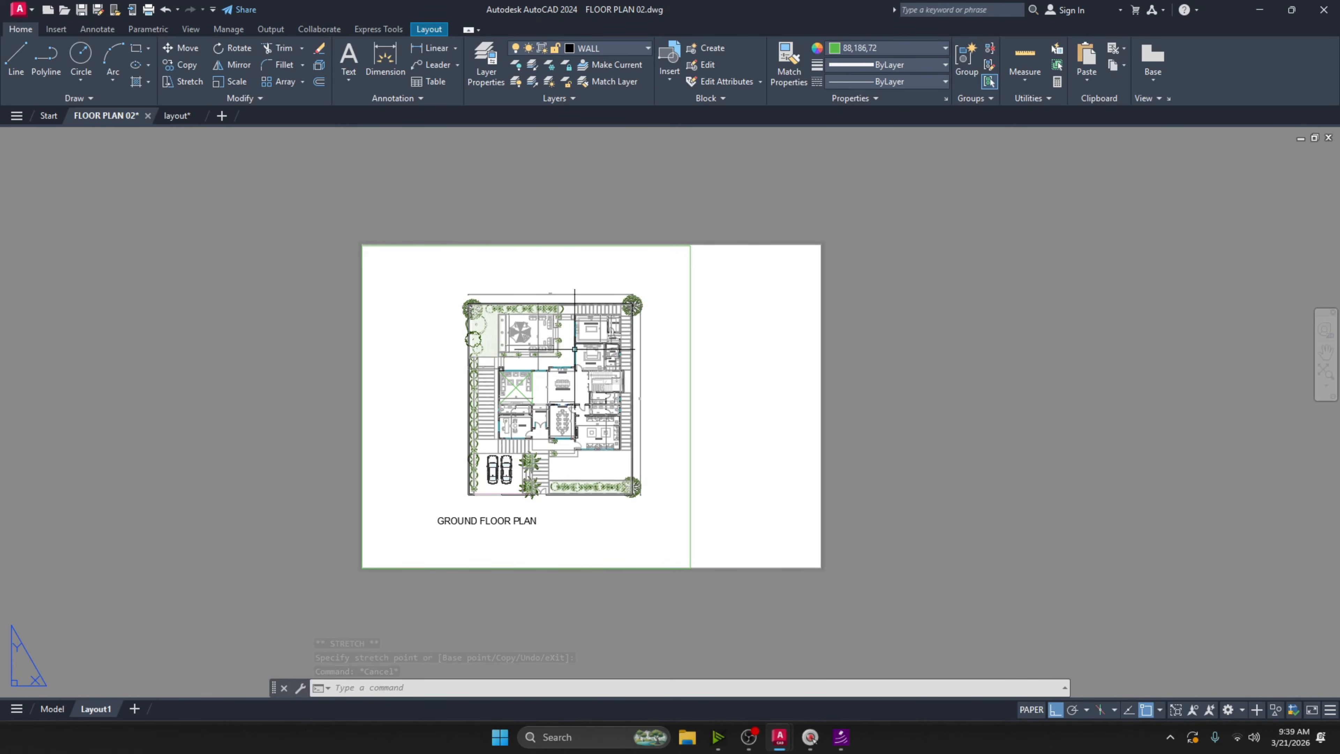
Switch to the layout drawing and copy its title block sheet frame to the clipboard.
mouse_move(175, 119)
left_click(174, 116)
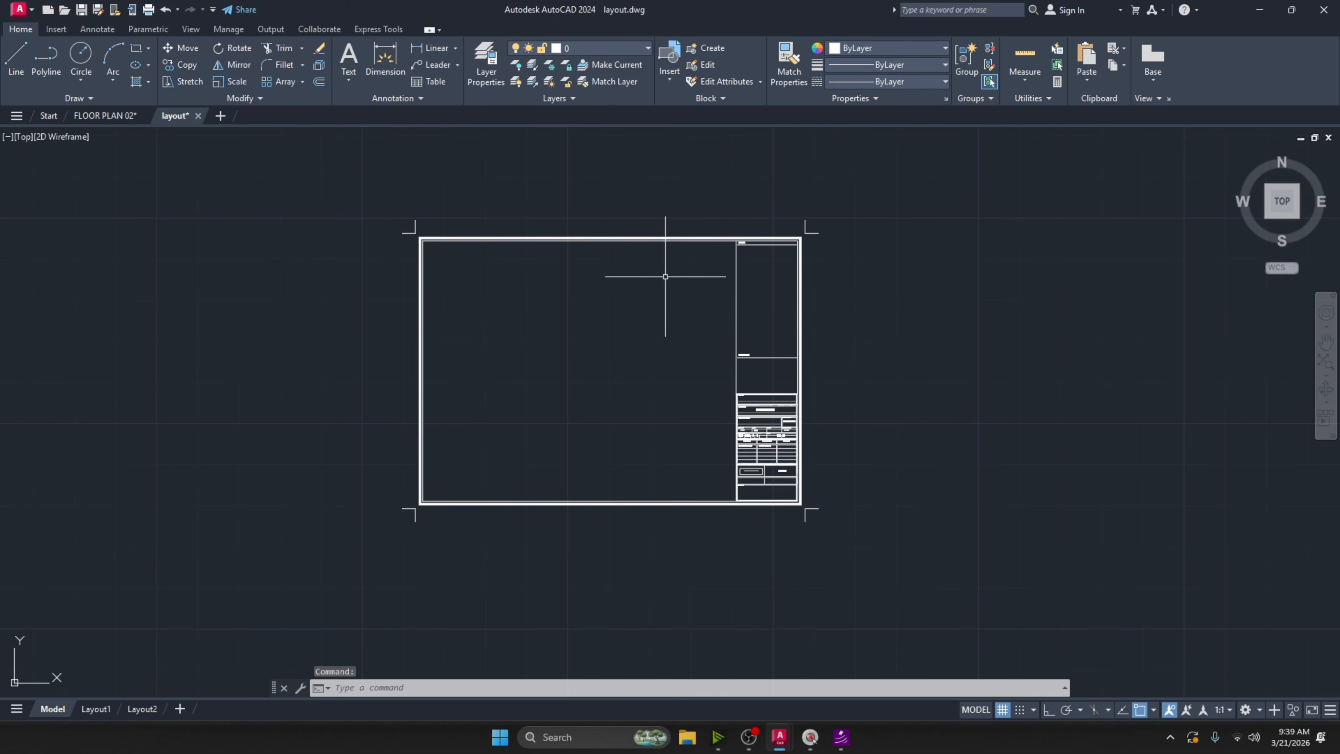
left_click(653, 358)
left_click(539, 201)
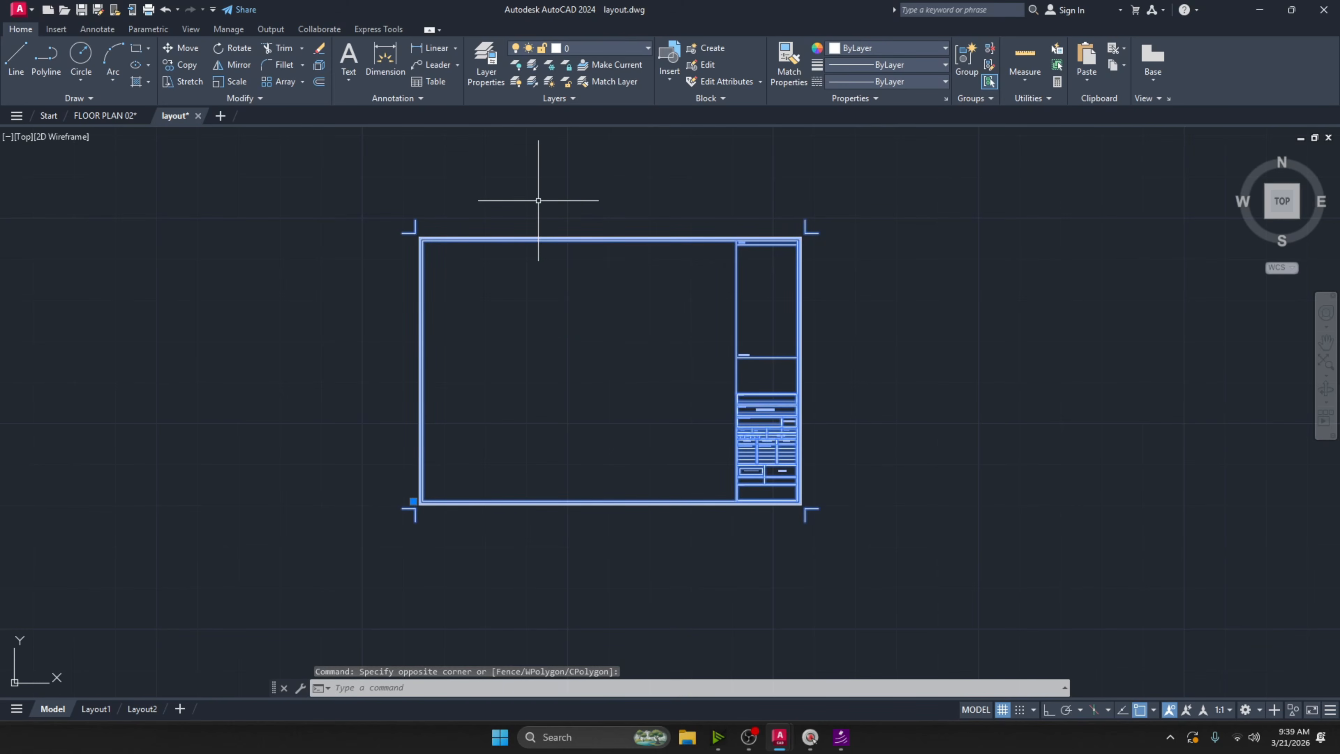
key("ctrl+c")
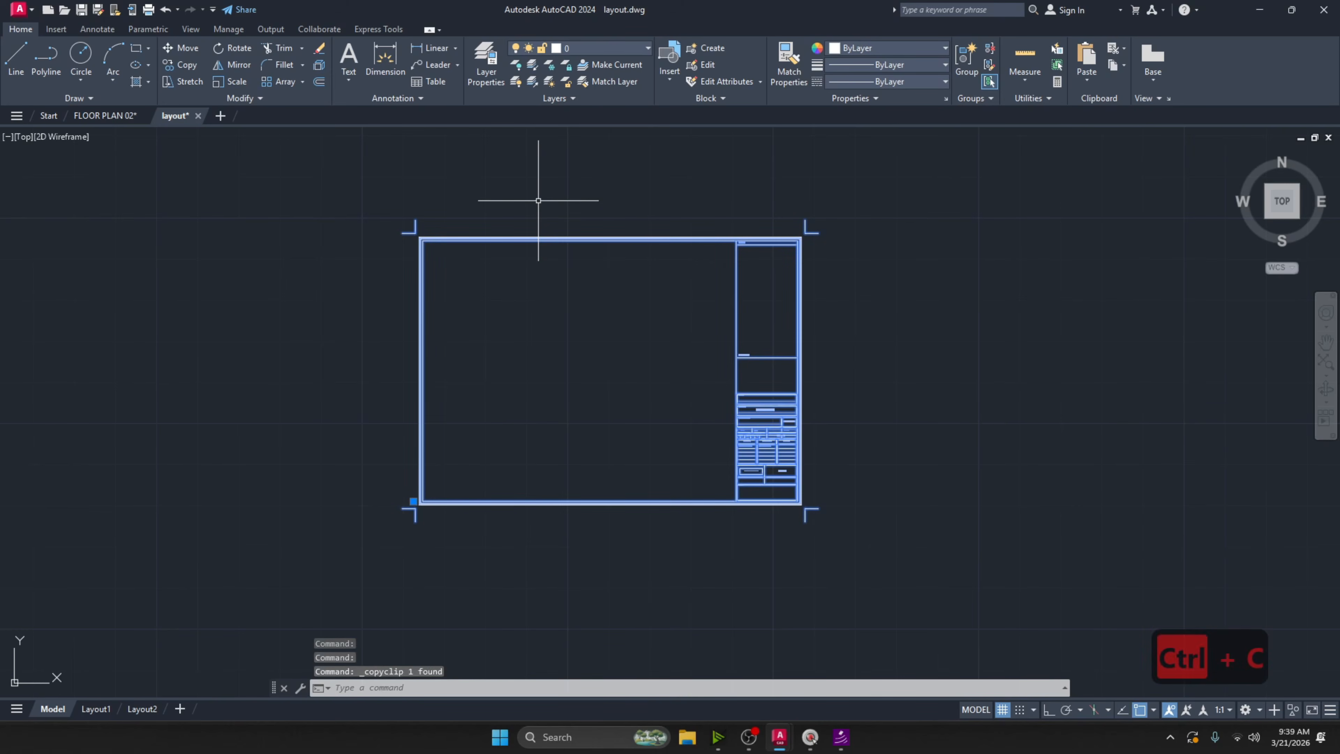
Paste the title block into Layout1 of FLOOR PLAN 02 near the sheet's lower-left corner.
left_click(96, 118)
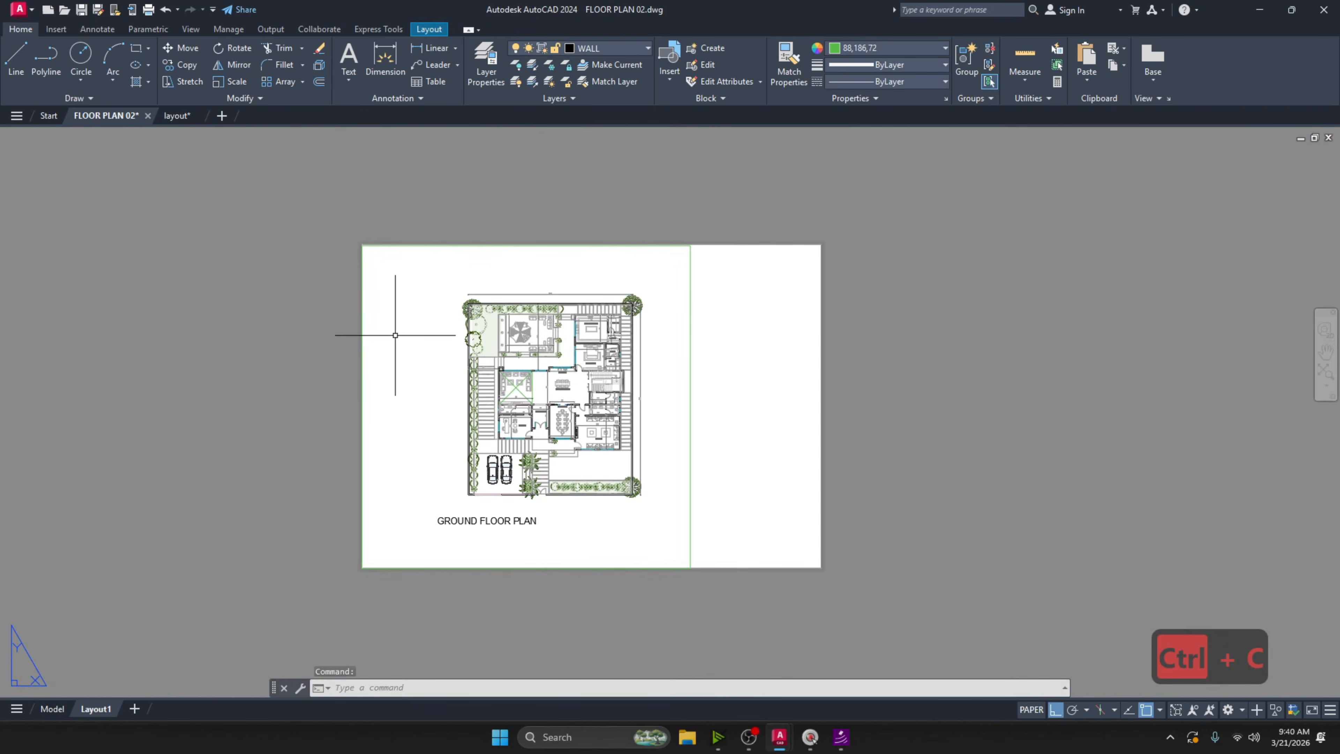
key("ctrl+v")
scroll(367, 552, "up", 5)
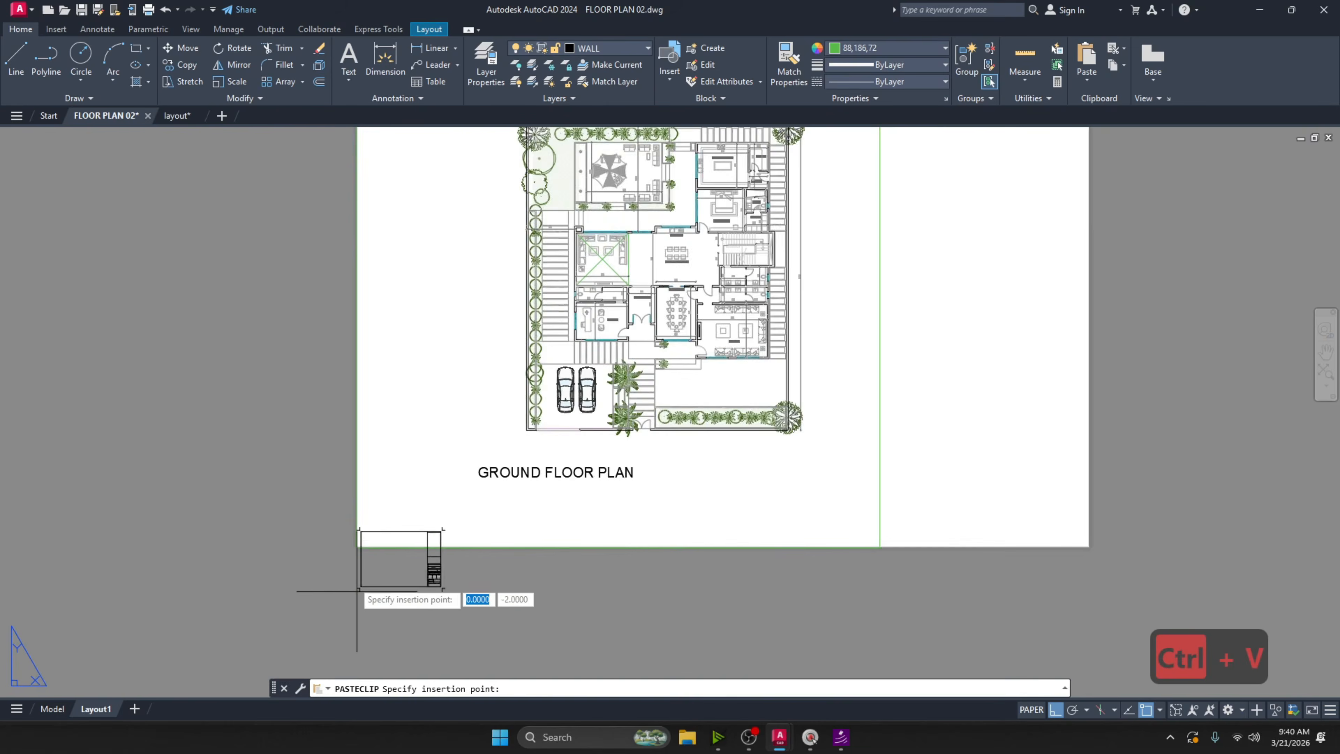
scroll(366, 552, "up", 2)
left_click(344, 508)
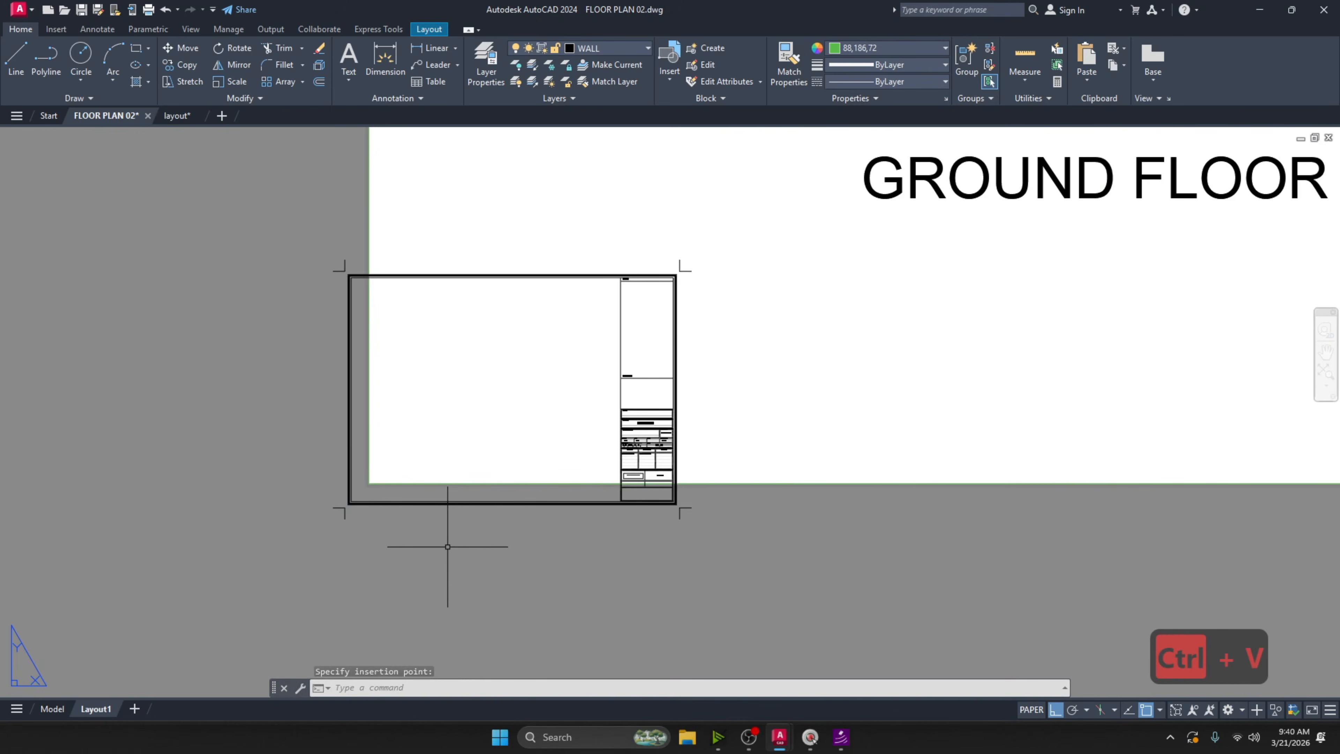
Turn off snap and ortho, and move the title block so its lower-left corner mark meets the sheet's lower-left corner.
key("F9")
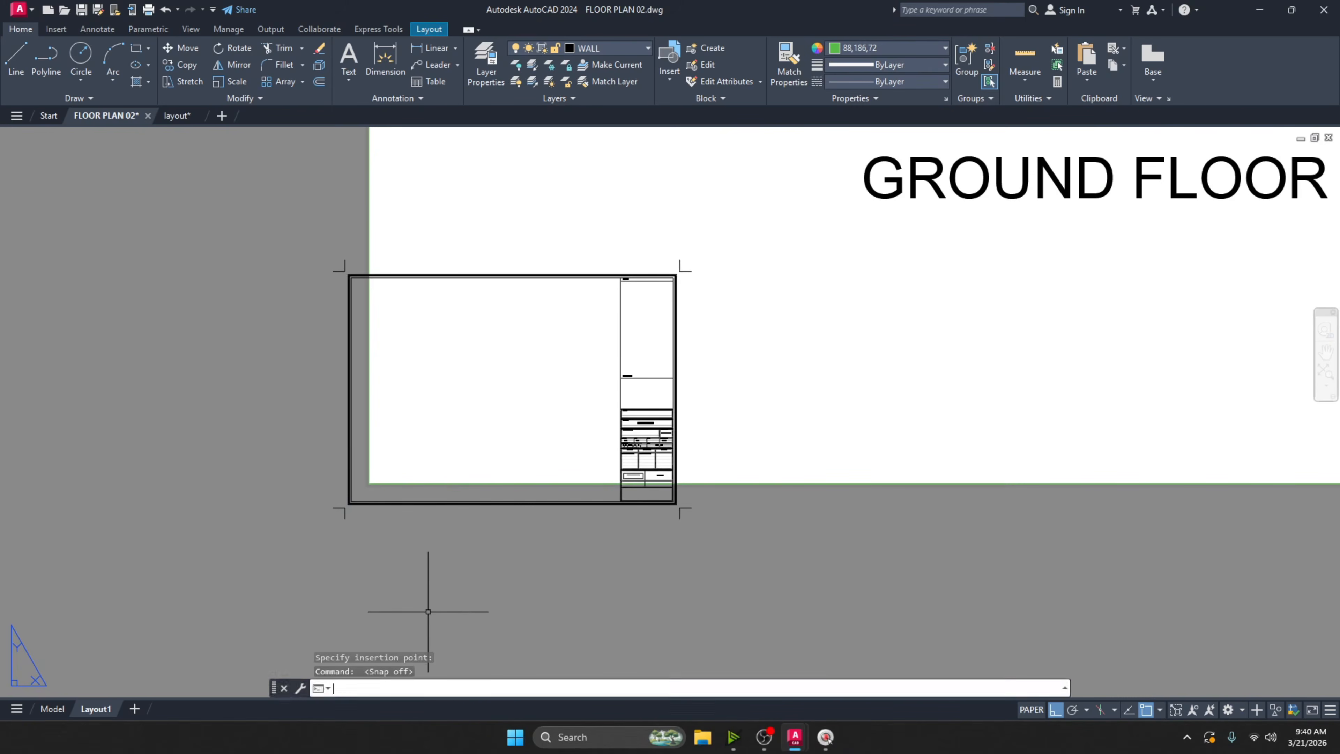
scroll(430, 585, "down", 4)
left_click(391, 554)
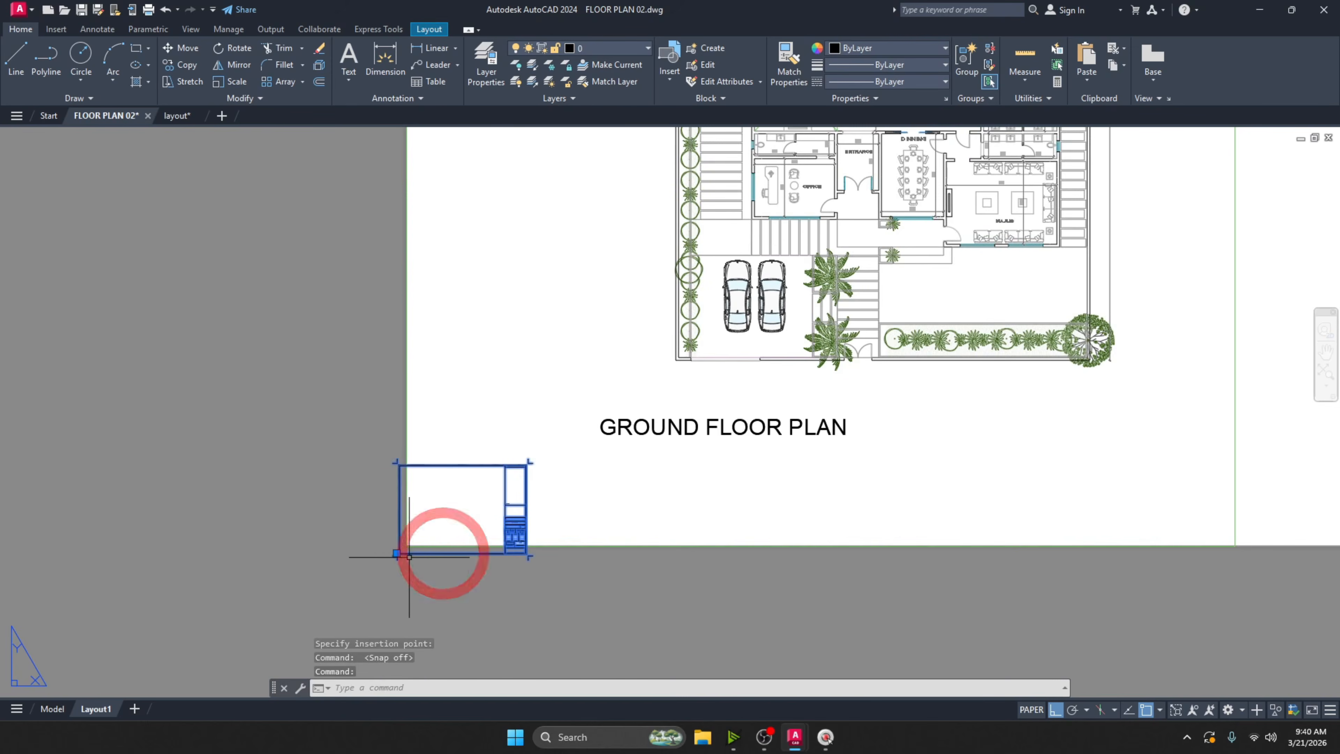
scroll(391, 554, "up", 8)
scroll(391, 554, "up", 4)
key("Return")
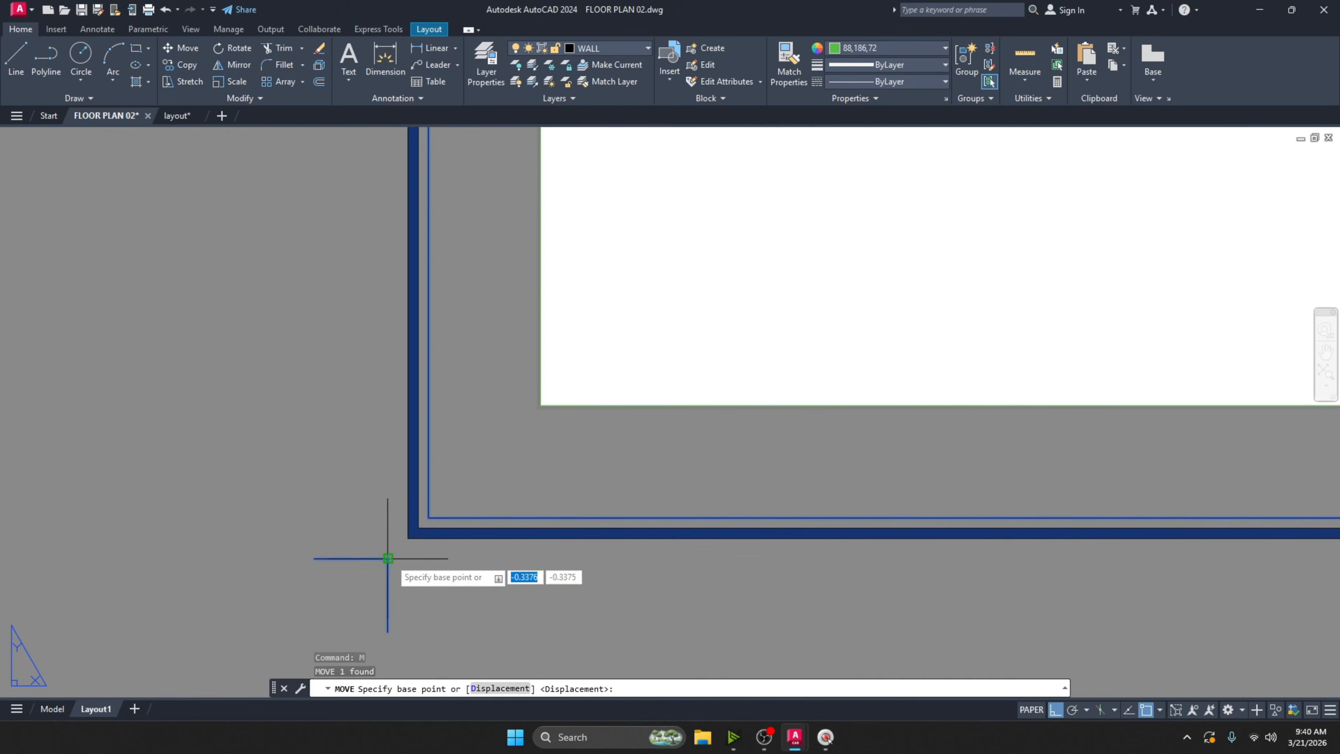
left_click(391, 555)
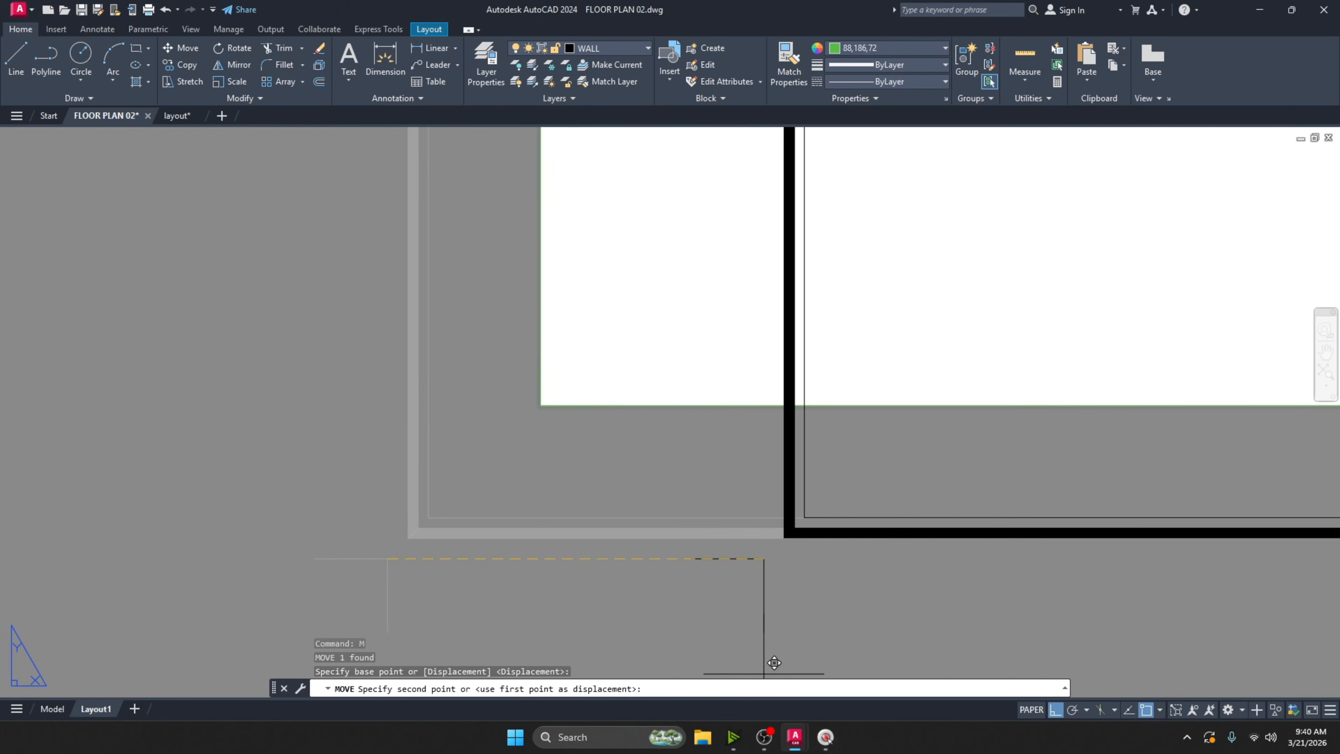
left_click(1059, 713)
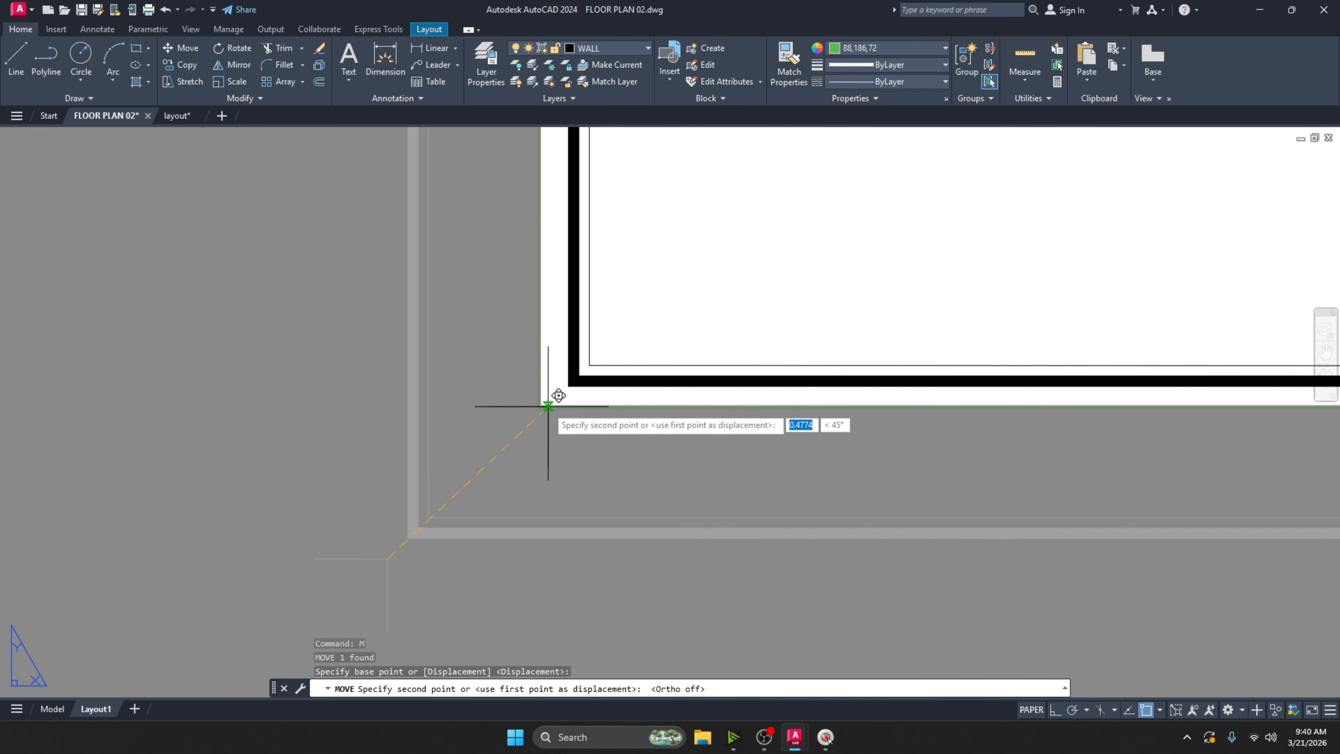
left_click(541, 405)
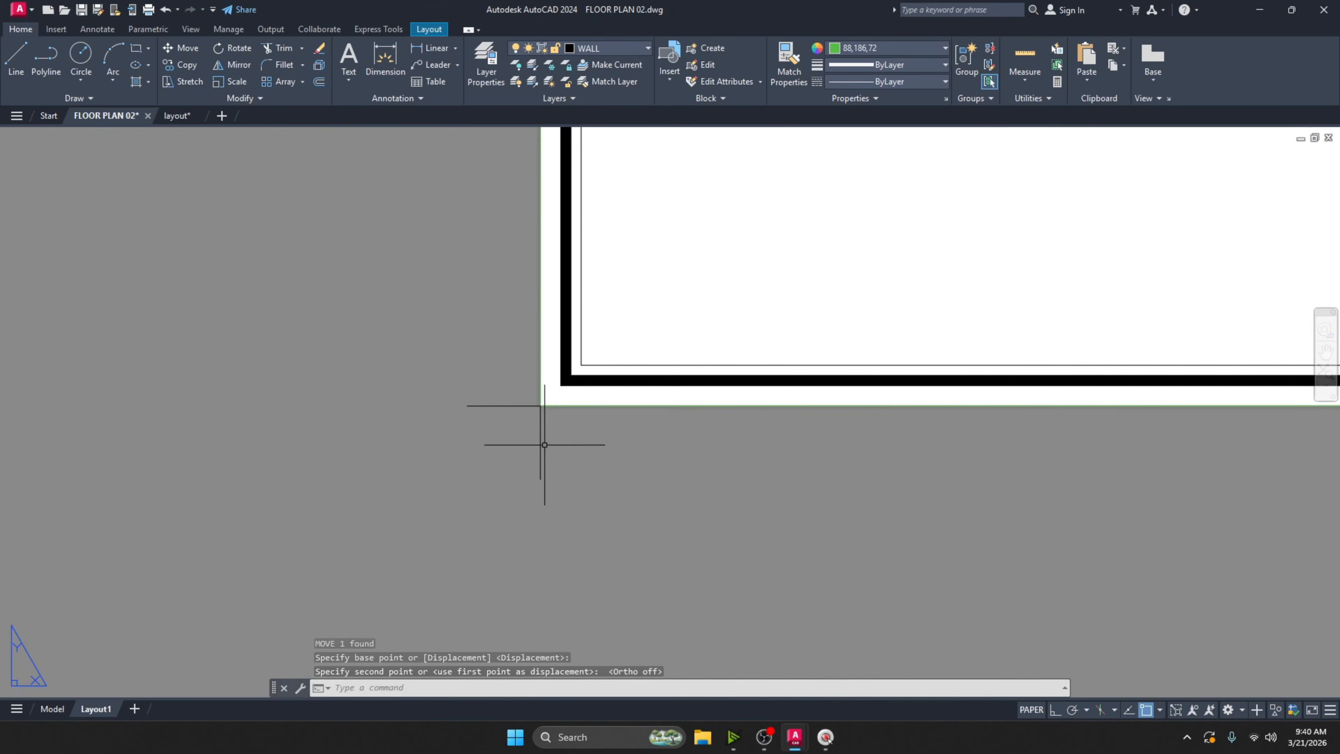
left_click(546, 437)
key("Escape")
Scale the title block by reference from its lower-left corner, matching its diagonal to the sheet's upper-right corner.
scroll(548, 446, "down", 5)
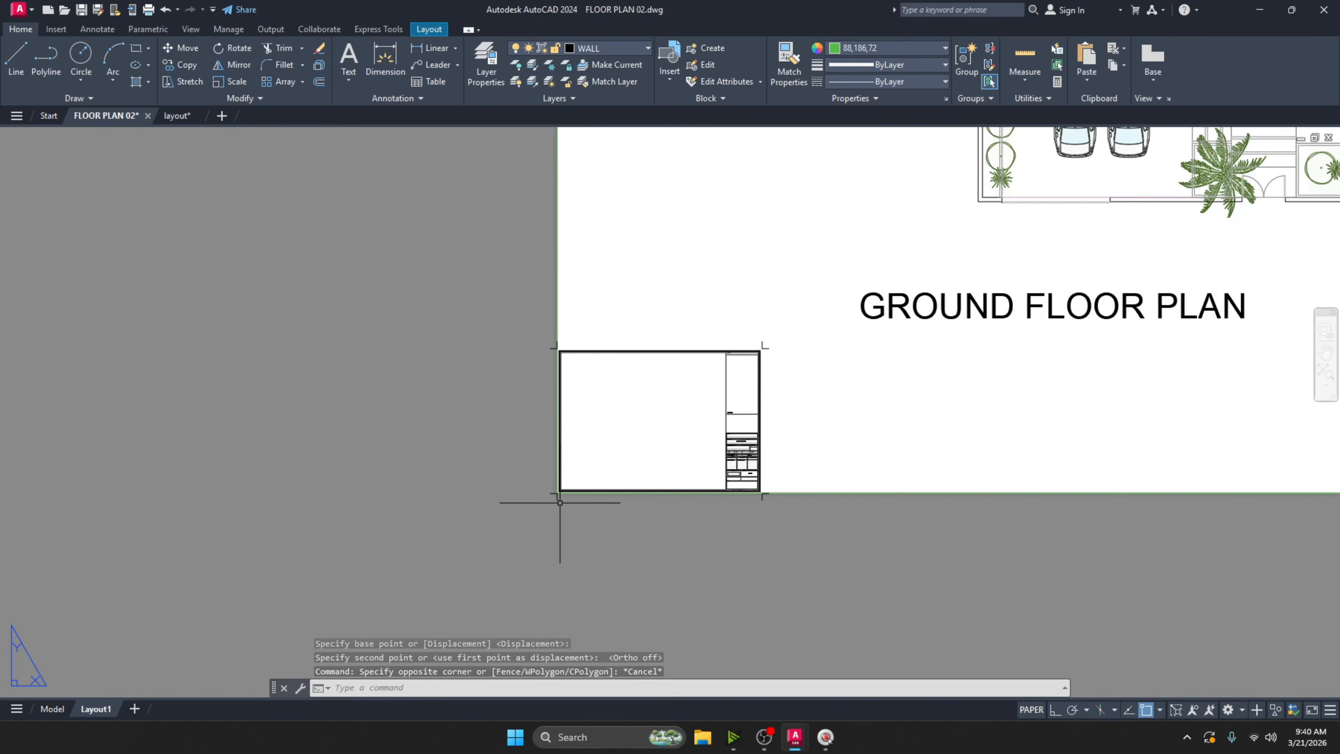
scroll(576, 462, "up", 2)
left_click(576, 478)
type("cale")
key("Return")
scroll(406, 542, "up", 5)
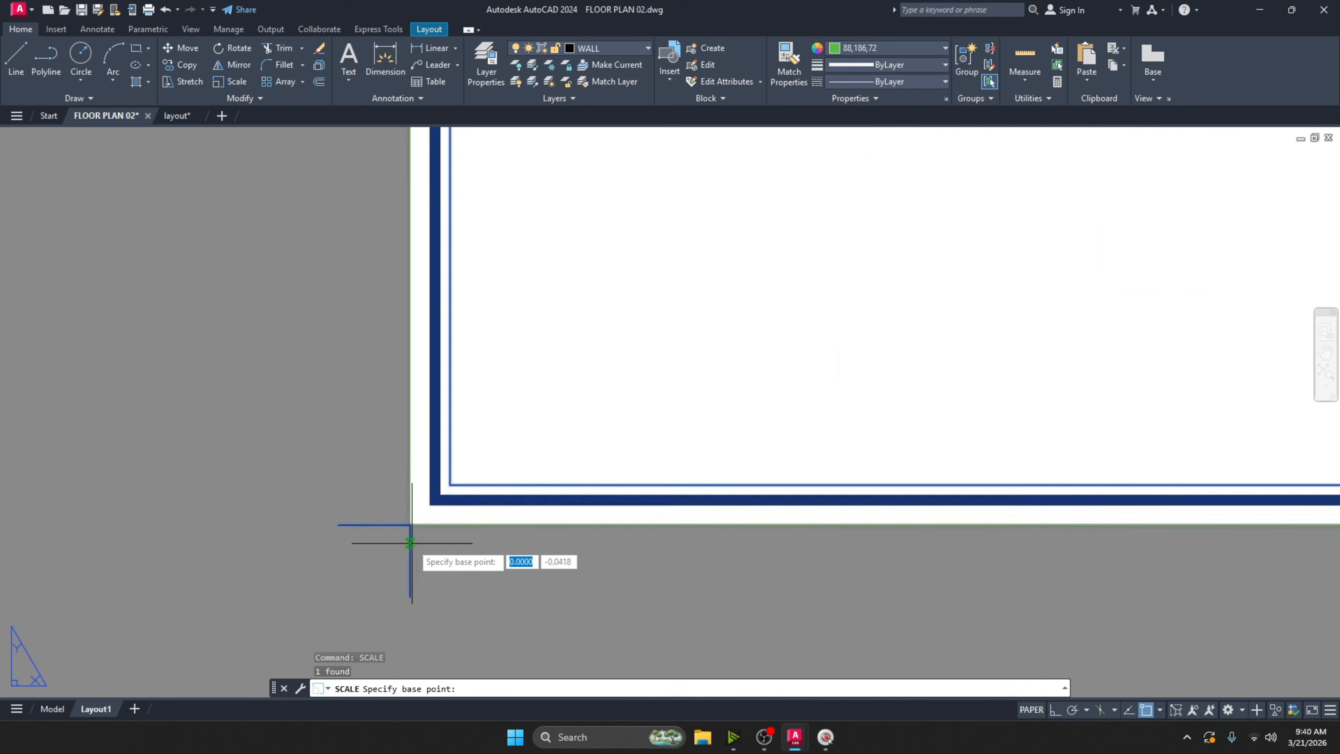
left_click(411, 525)
scroll(411, 520, "down", 5)
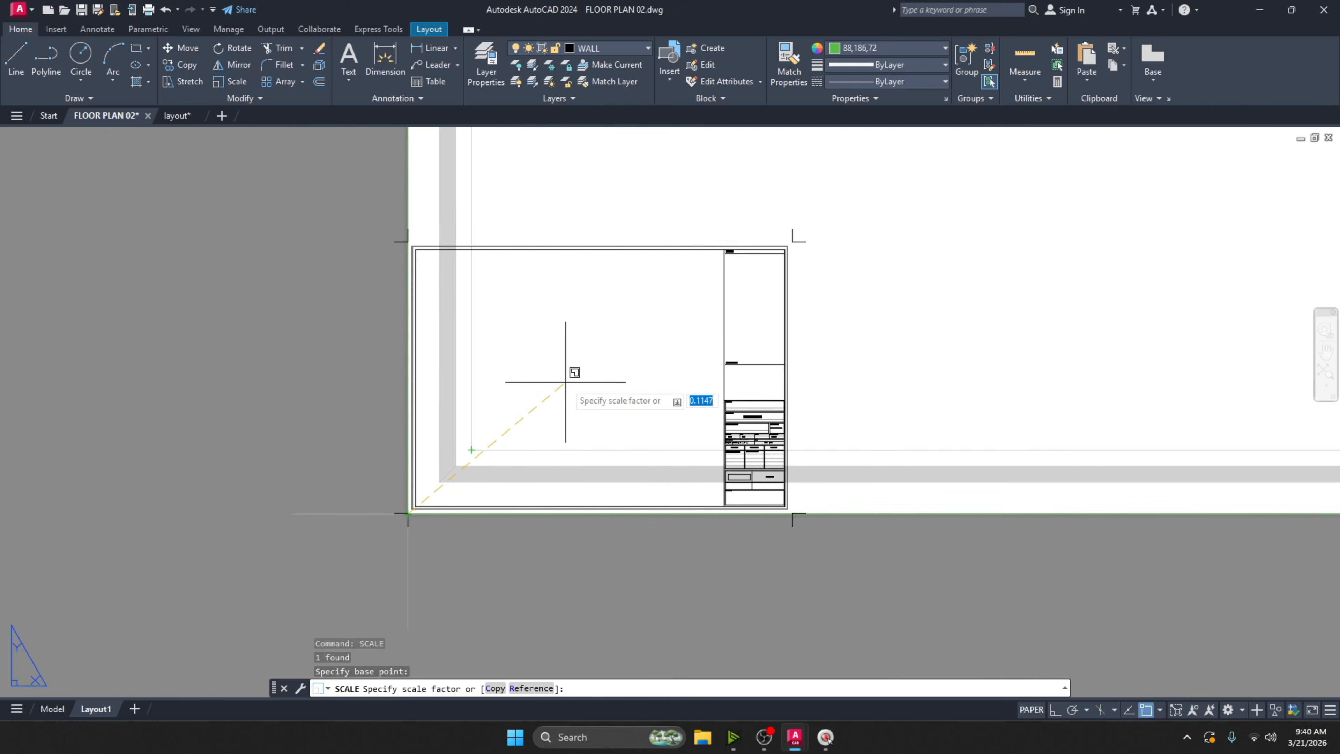
type("r")
key("Return")
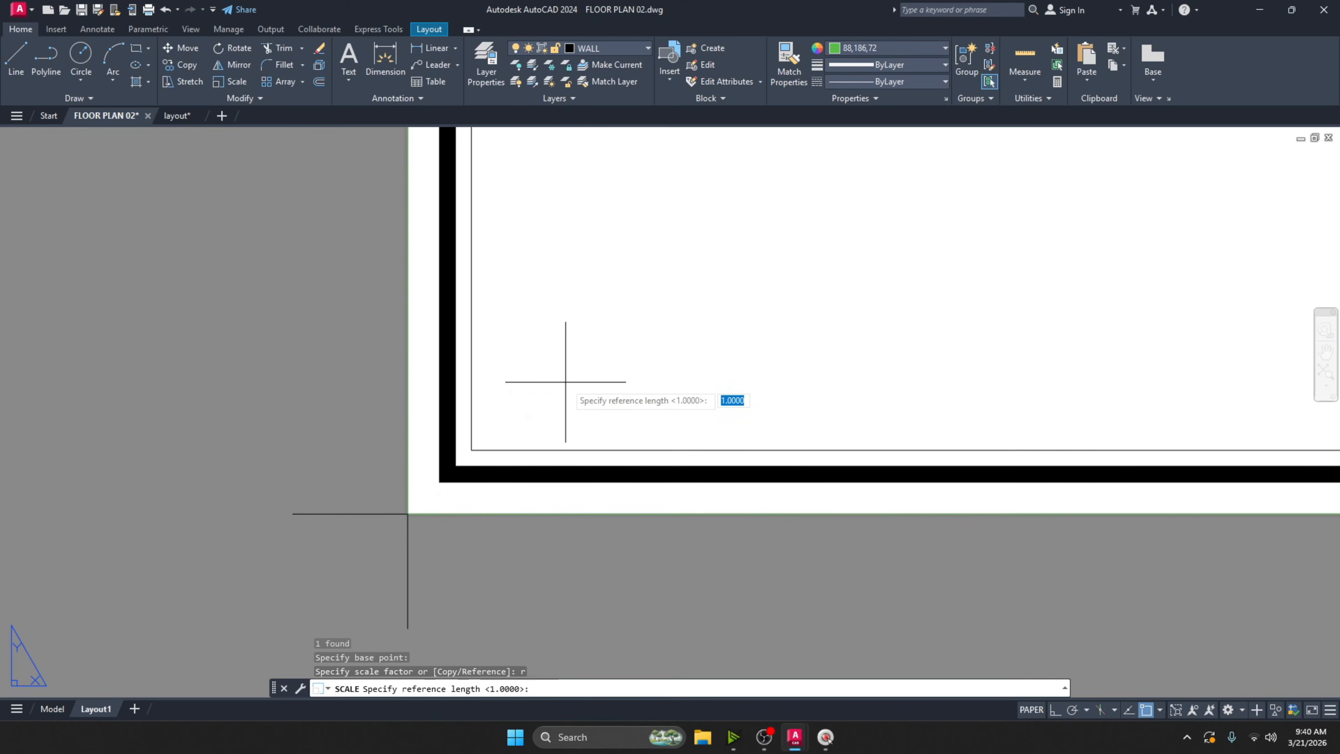
left_click(407, 513)
scroll(409, 513, "down", 4)
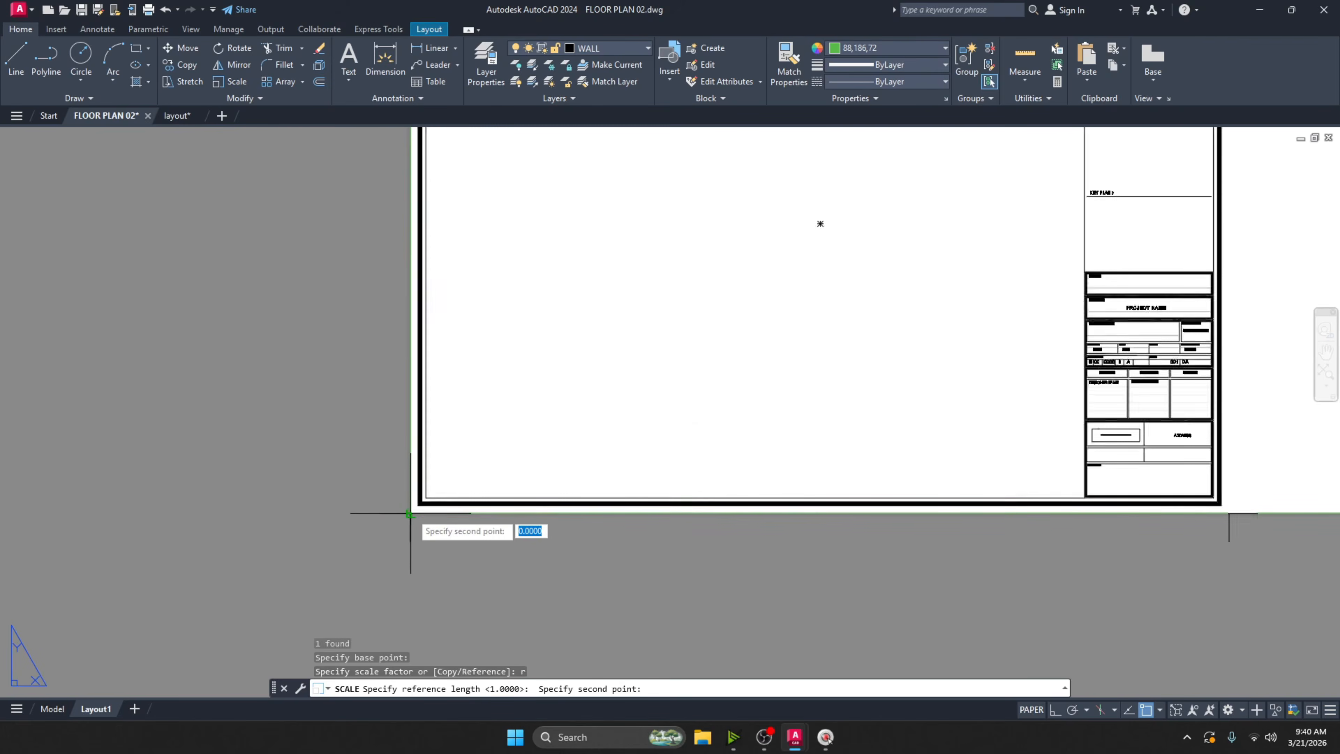
scroll(776, 291, "up", 2)
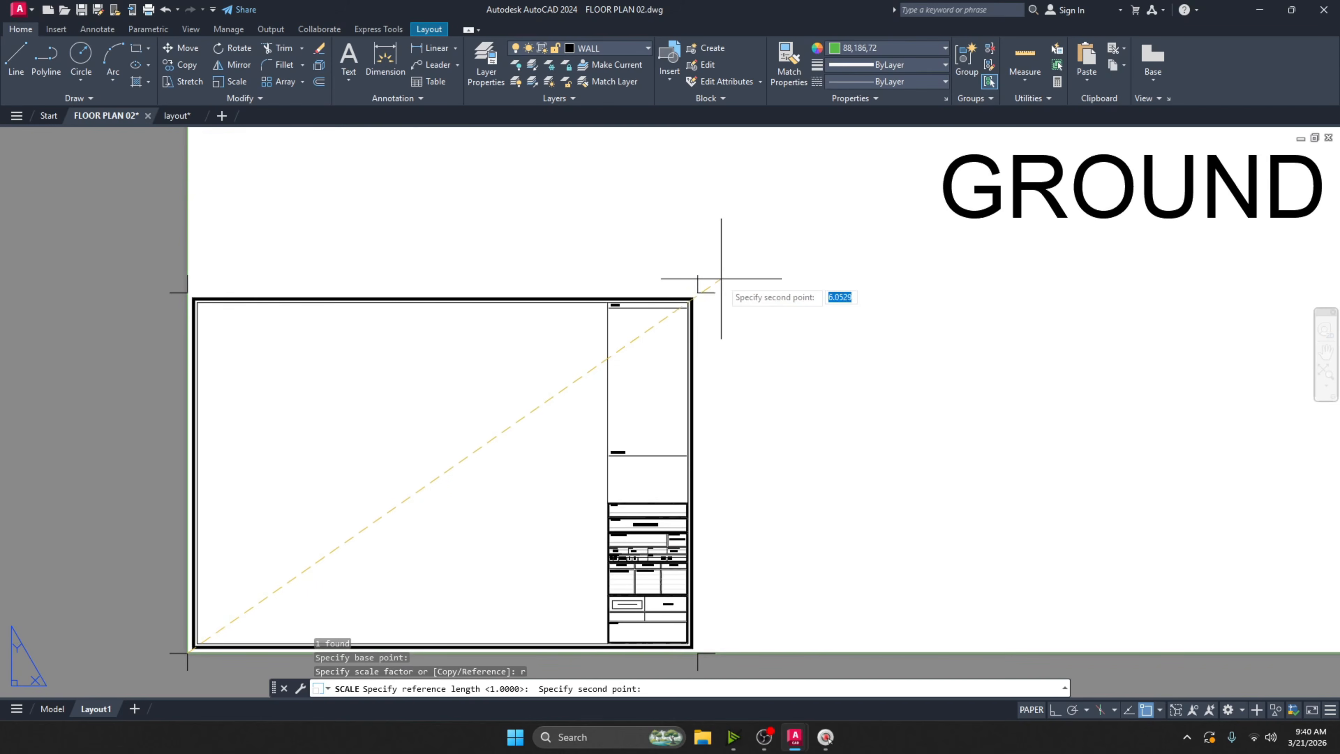
left_click(696, 299)
scroll(606, 340, "down", 6)
scroll(607, 340, "down", 5)
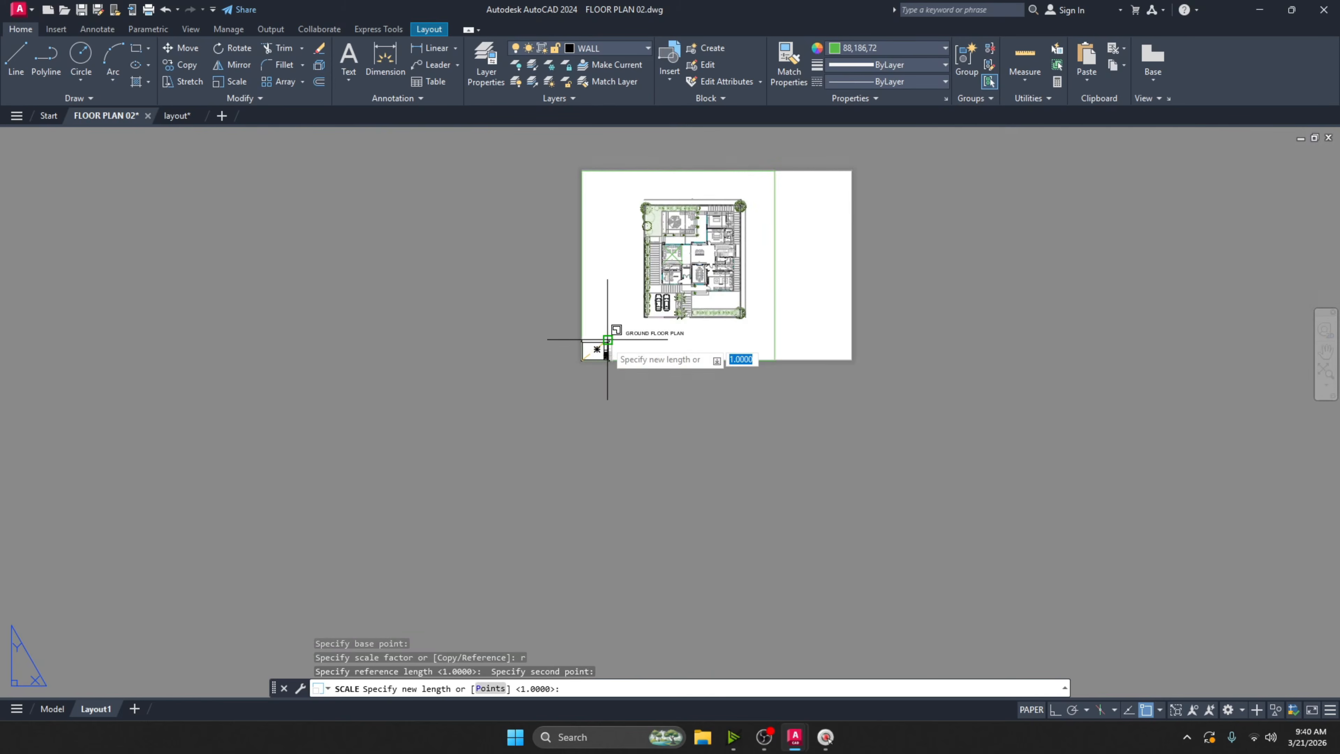
scroll(850, 174, "up", 2)
scroll(859, 165, "up", 4)
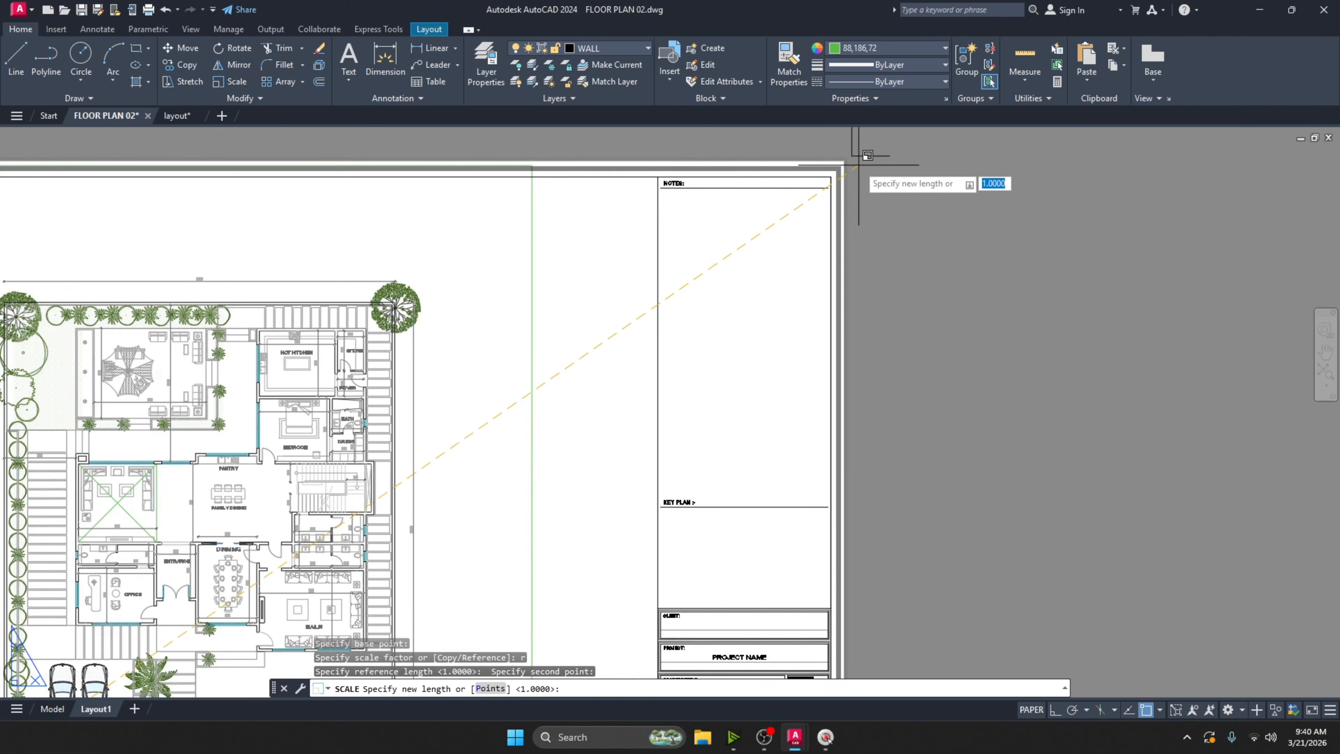
left_click(850, 159)
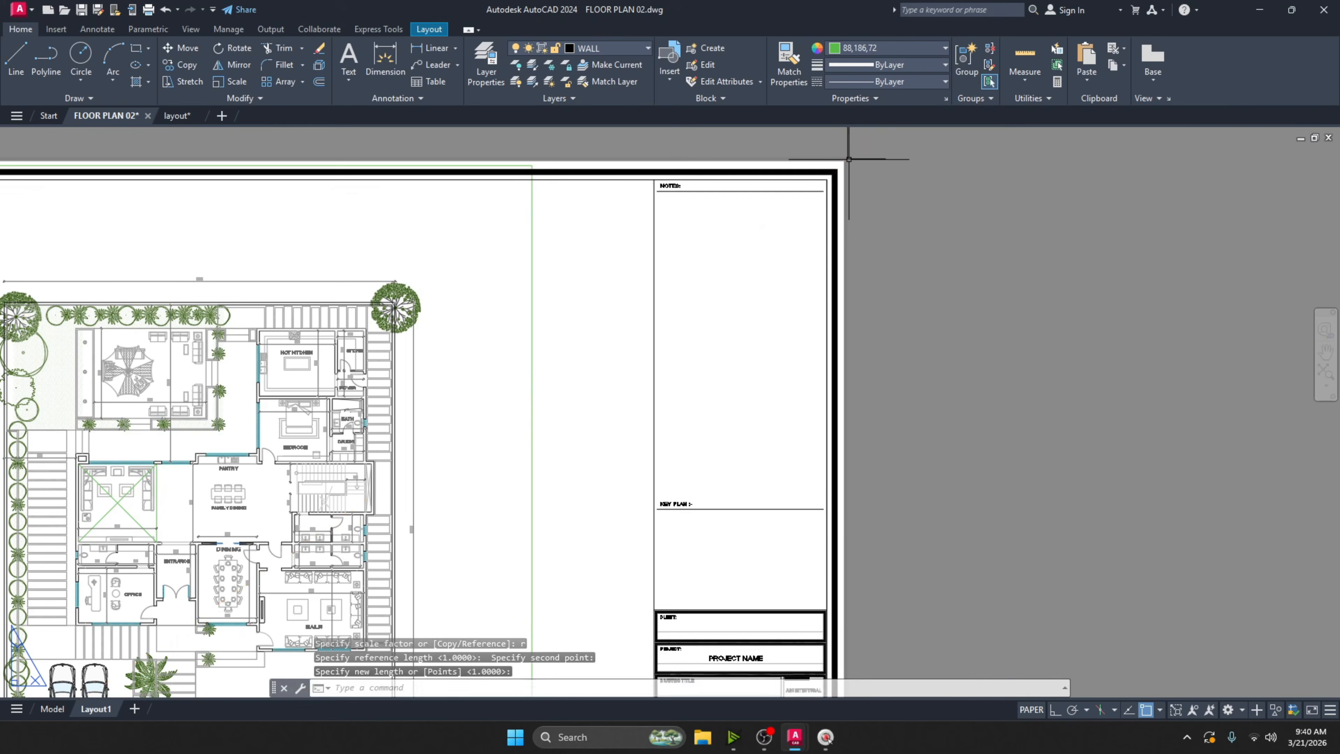
Stretch the viewport's corners so its top, left and bottom edges align with the title block's inner frame.
scroll(897, 239, "down", 3)
scroll(897, 264, "down", 2)
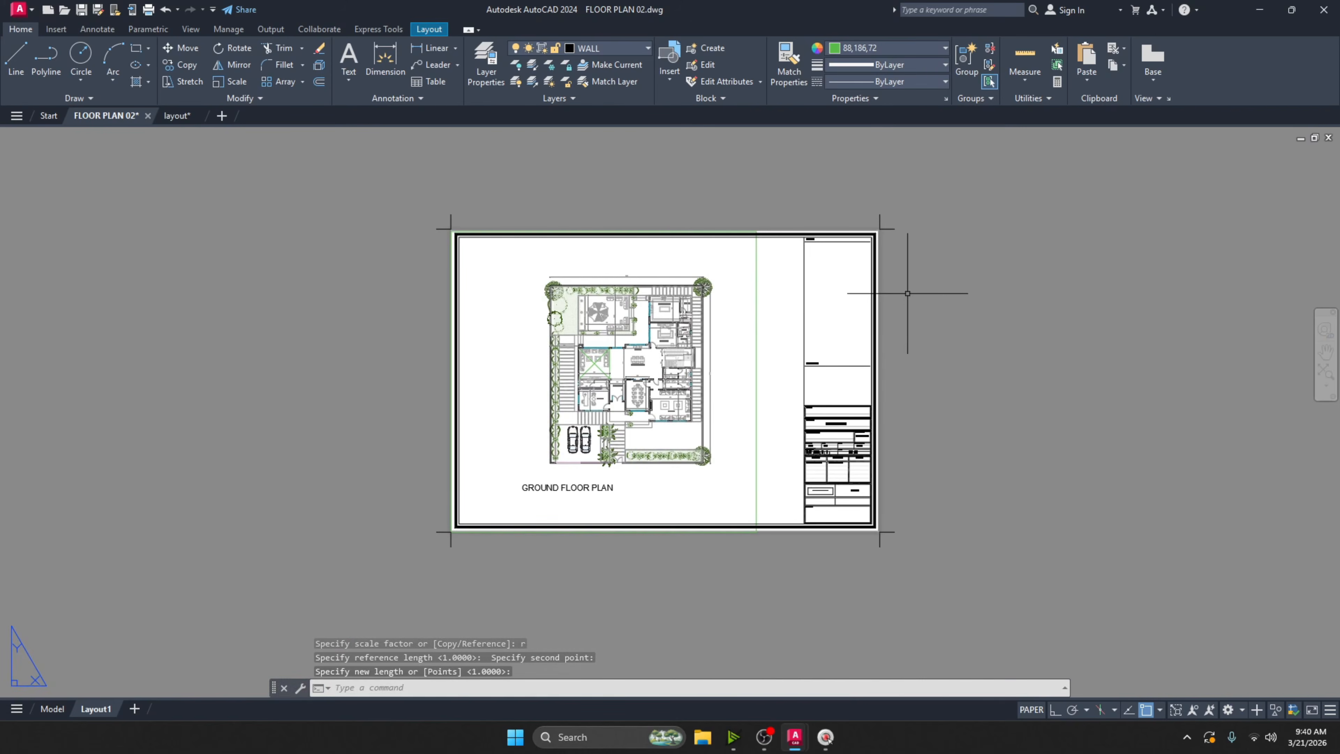
scroll(766, 319, "up", 2)
mouse_move(762, 320)
middle_mouse_down()
mouse_move(823, 276)
mouse_move(787, 328)
middle_mouse_up()
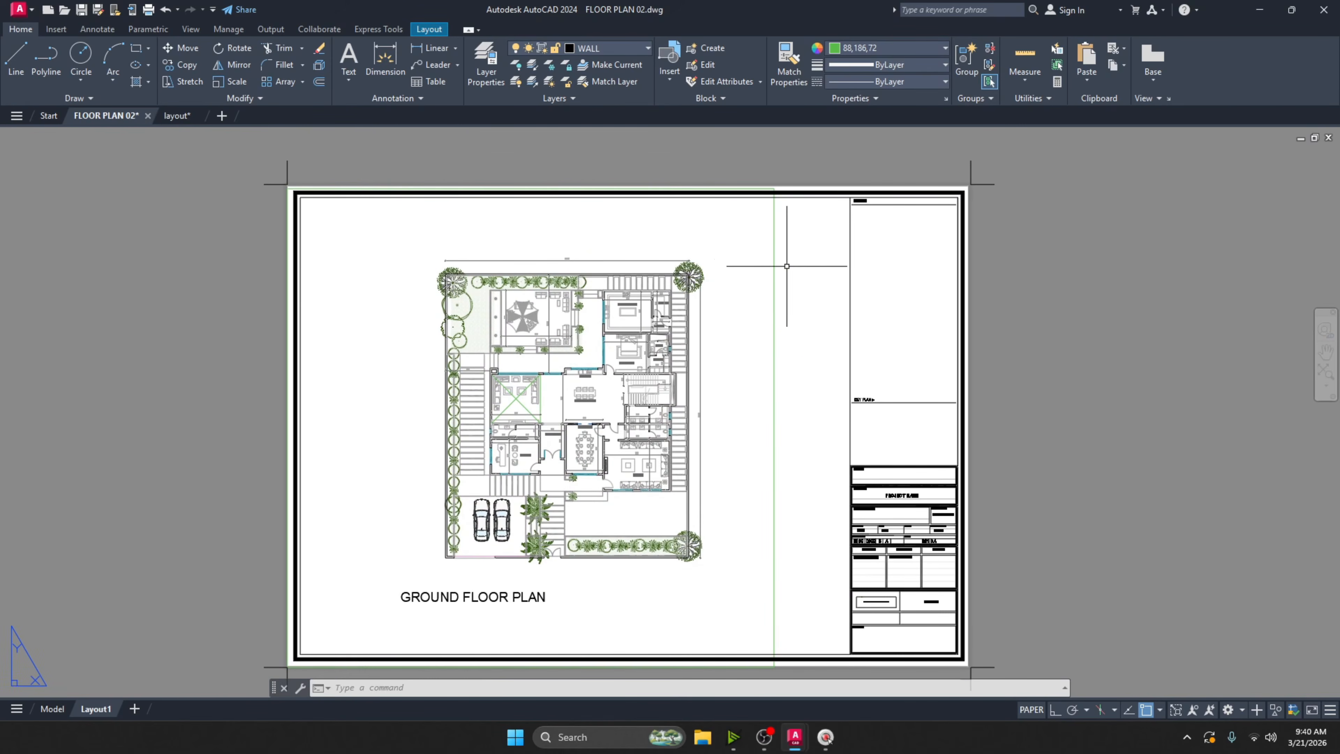
left_click(773, 264)
scroll(338, 196, "up", 4)
middle_click_drag(386, 146, 368, 224)
left_click(371, 226)
left_click(403, 248)
scroll(404, 249, "down", 5)
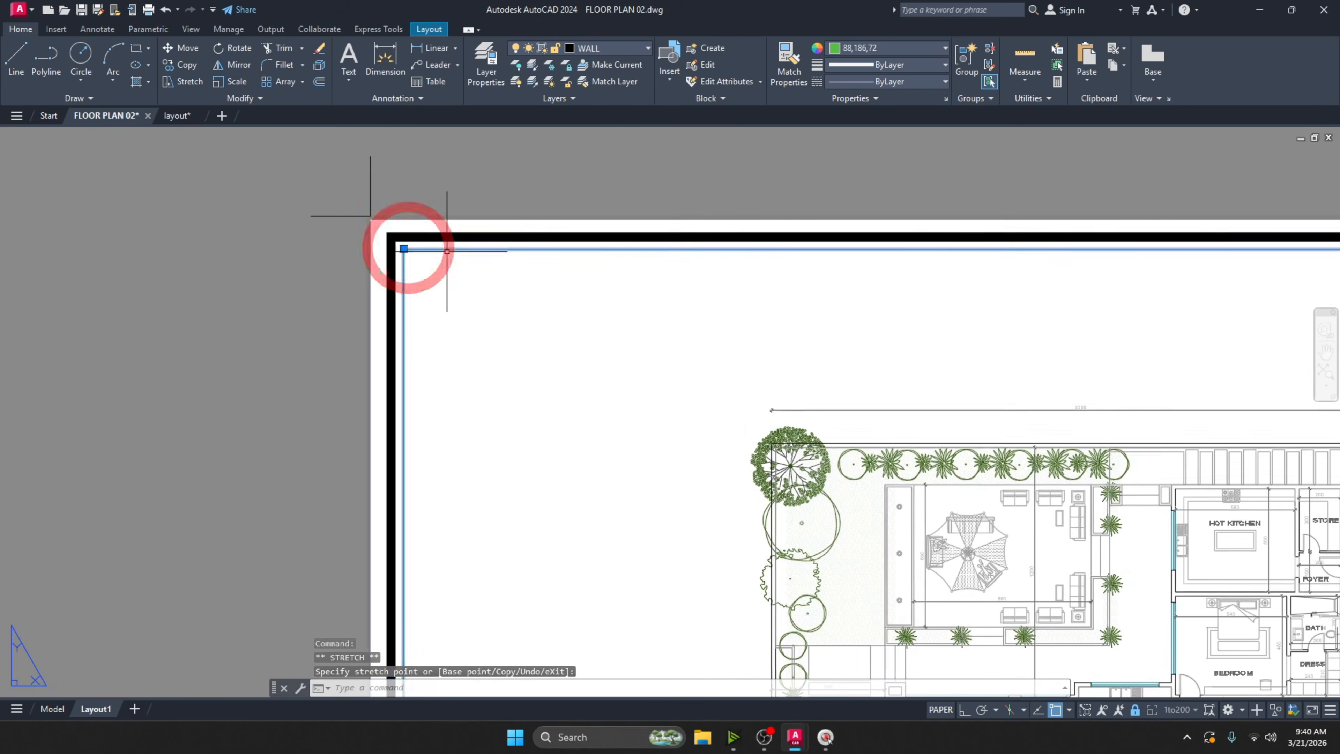
scroll(707, 539, "up", 8)
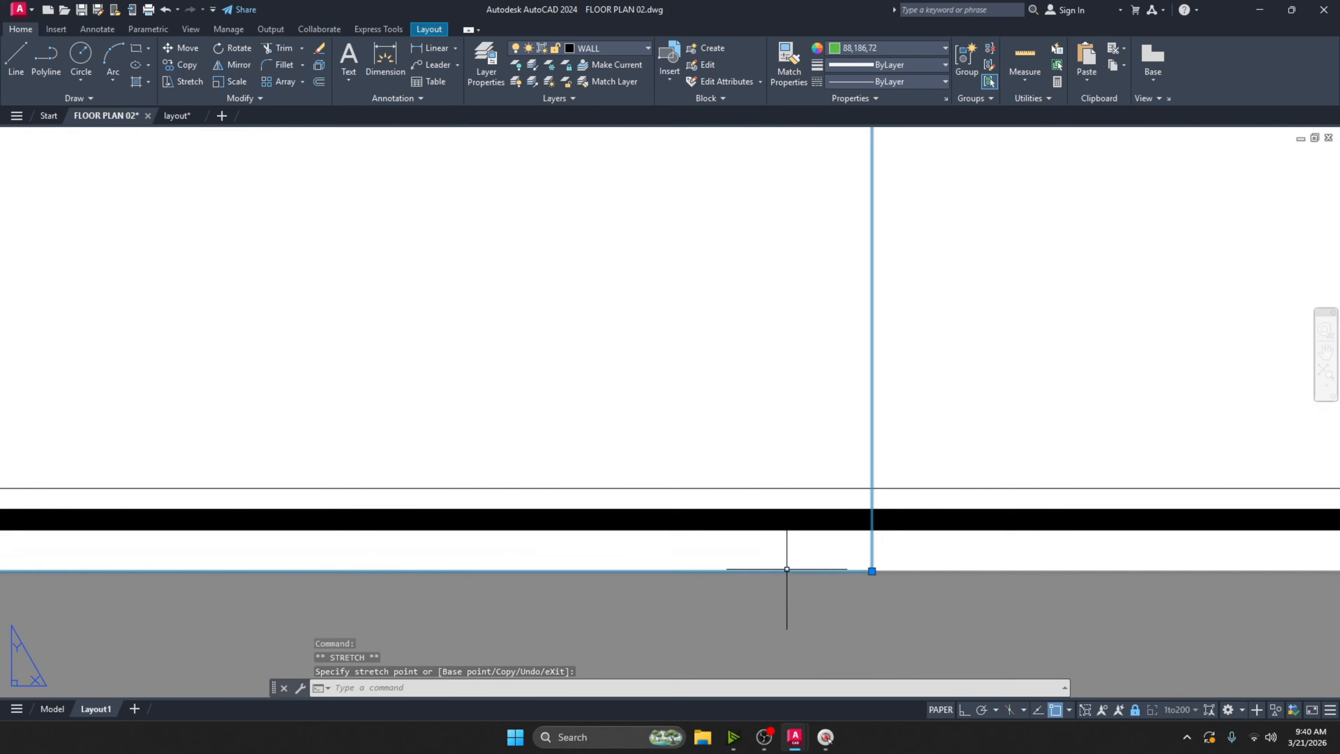
left_click(872, 570)
key("Escape")
scroll(873, 488, "down", 6)
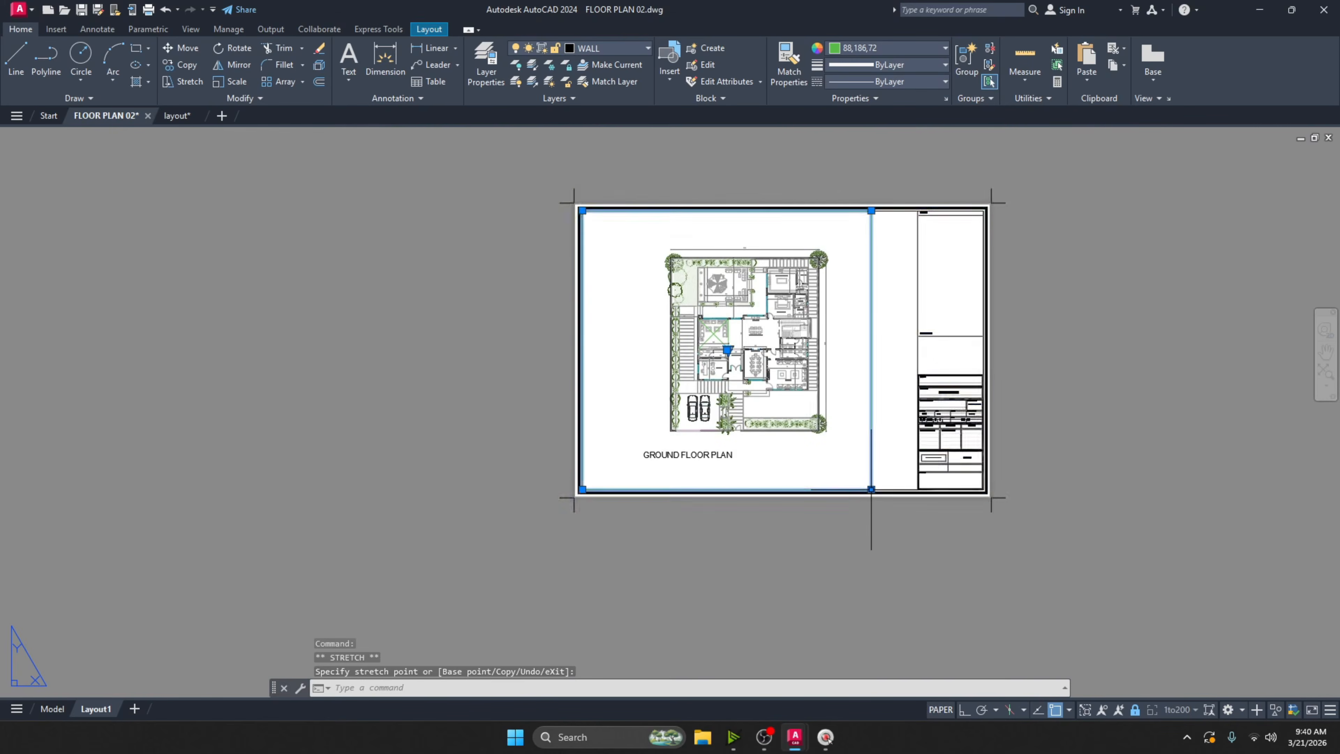
middle_click_drag(811, 441, 786, 505)
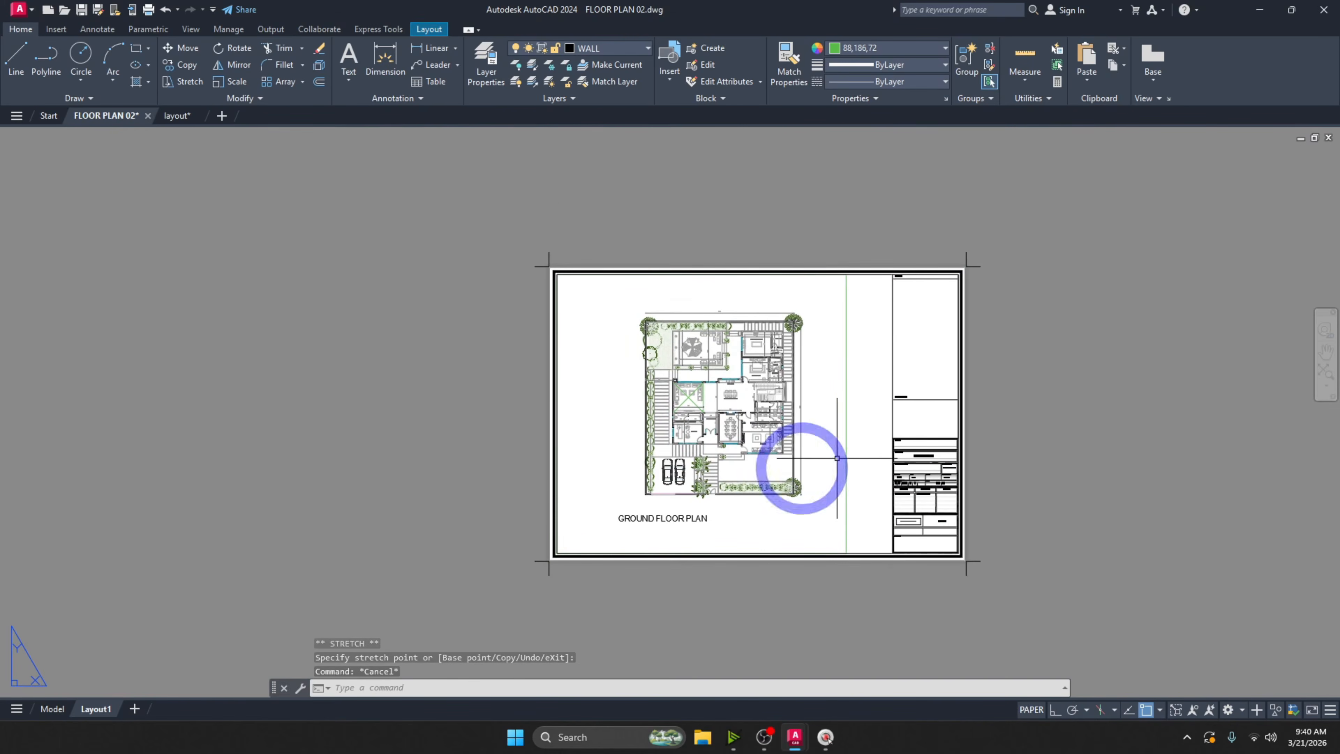
Stretch the viewport's upper-right corner so its right edge meets the edge of the title block's information column.
left_click(843, 437)
left_click(847, 432)
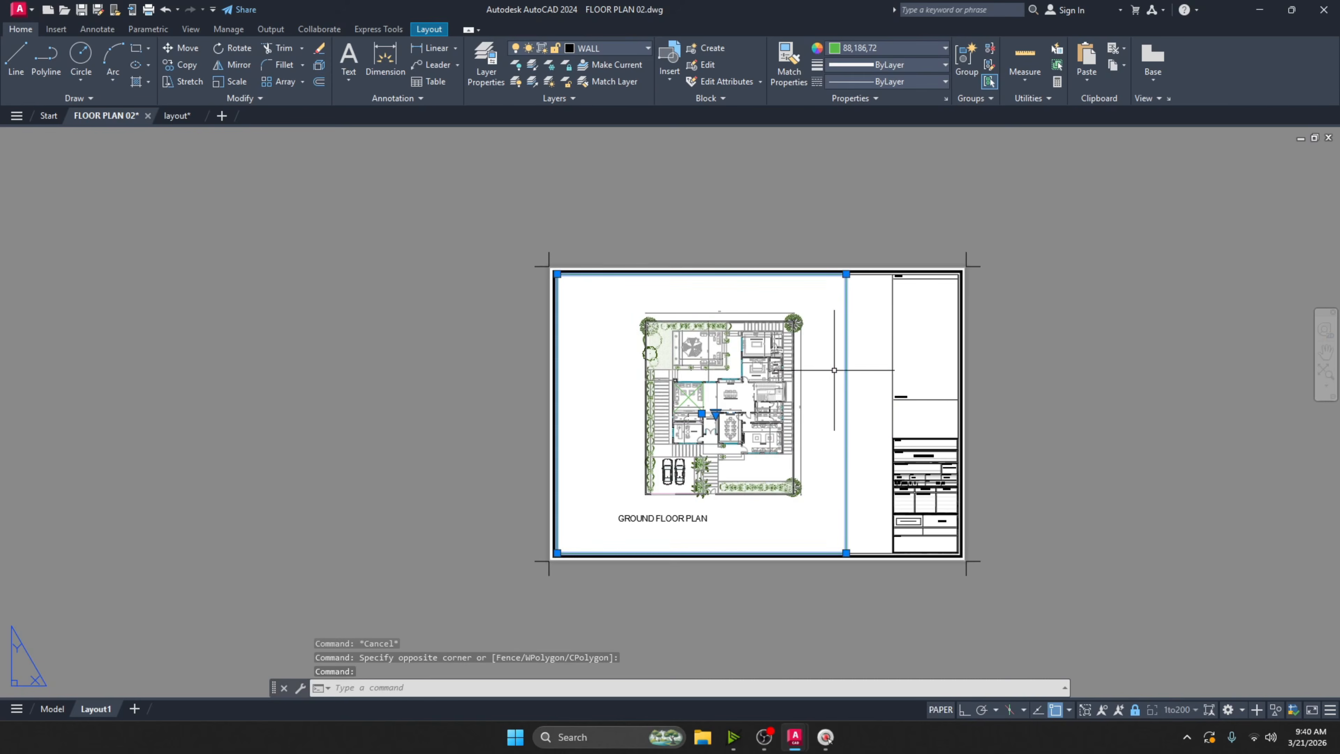
left_click(847, 274)
scroll(819, 277, "up", 4)
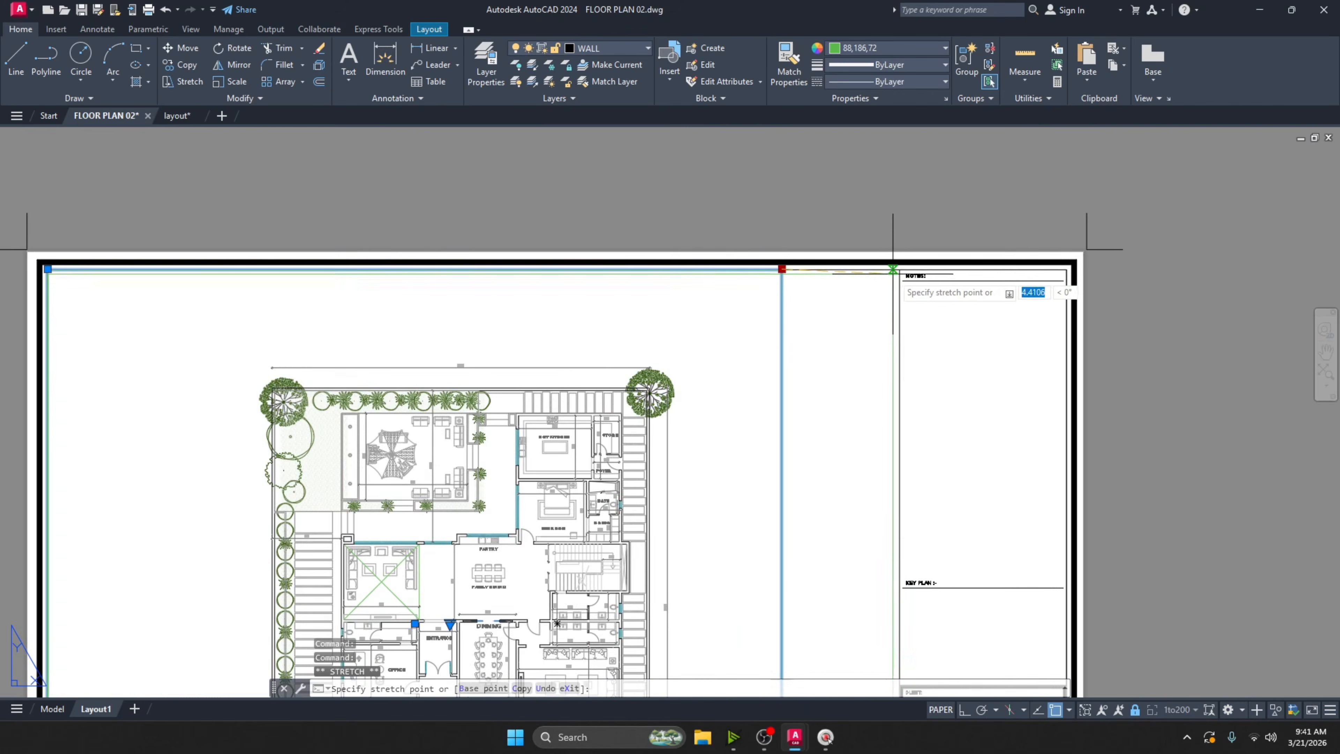
scroll(799, 329, "down", 6)
scroll(733, 470, "up", 2)
key("Escape")
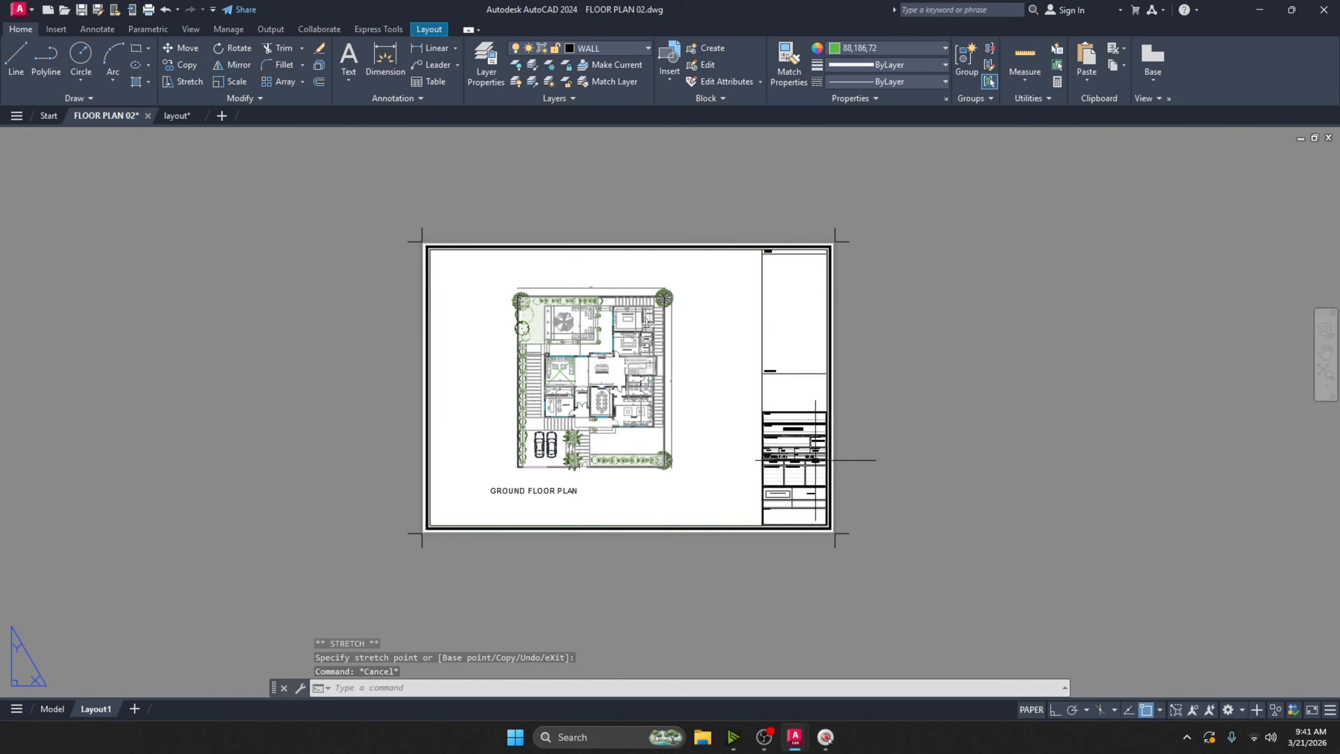
Examine the title block's fields, such as client, project, drawing title, location, date and scale, and the sheet's overall fit.
scroll(854, 474, "up", 8)
scroll(874, 394, "down", 4)
scroll(875, 394, "up", 2)
scroll(875, 393, "down", 2)
left_click(205, 541)
key("Escape")
scroll(732, 419, "up", 4)
scroll(733, 419, "down", 3)
scroll(873, 443, "down", 2)
scroll(873, 443, "up", 6)
scroll(836, 389, "down", 5)
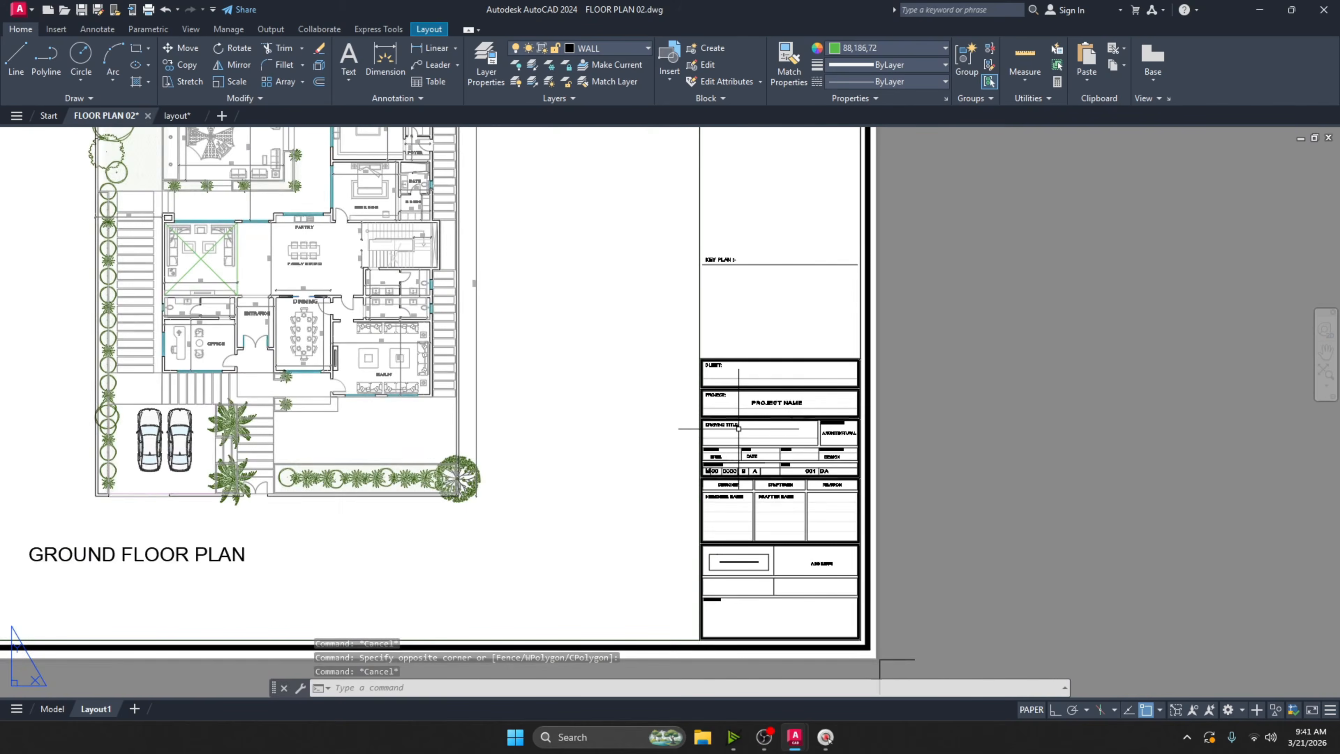
scroll(749, 454, "up", 6)
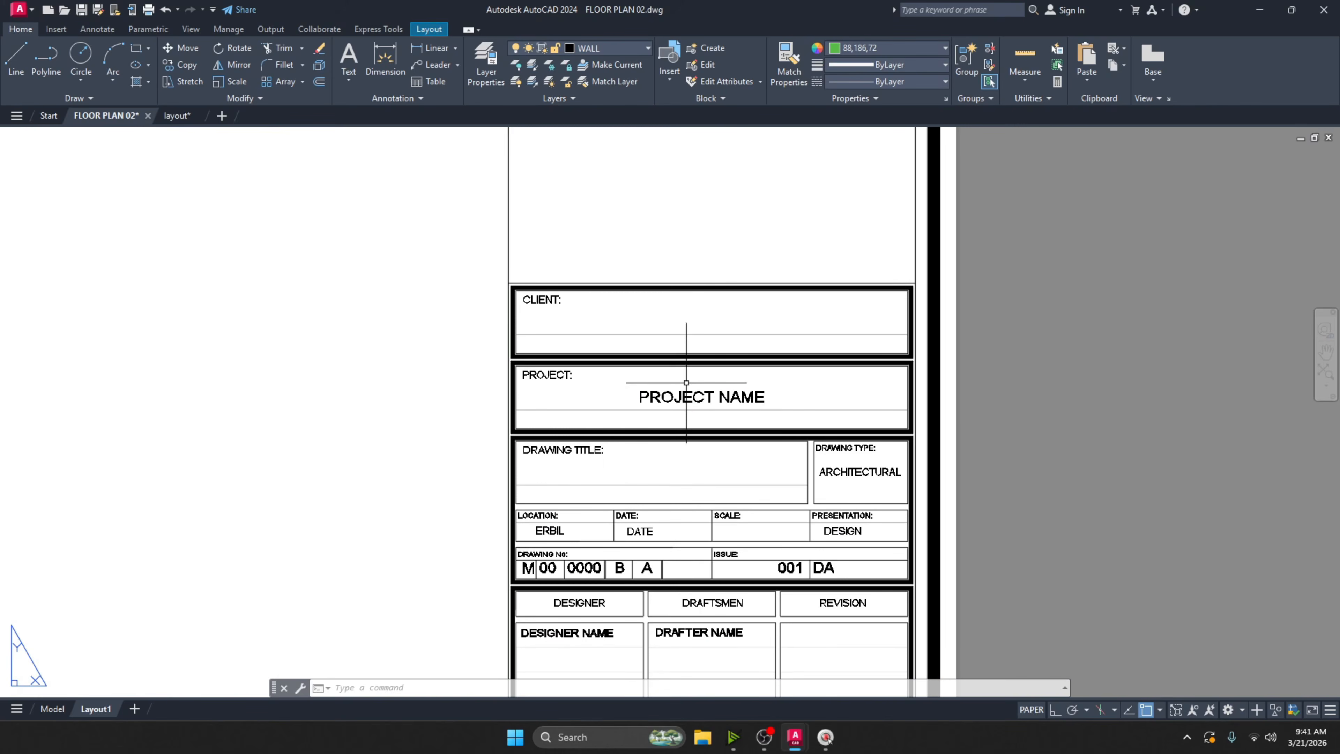
scroll(685, 384, "down", 2)
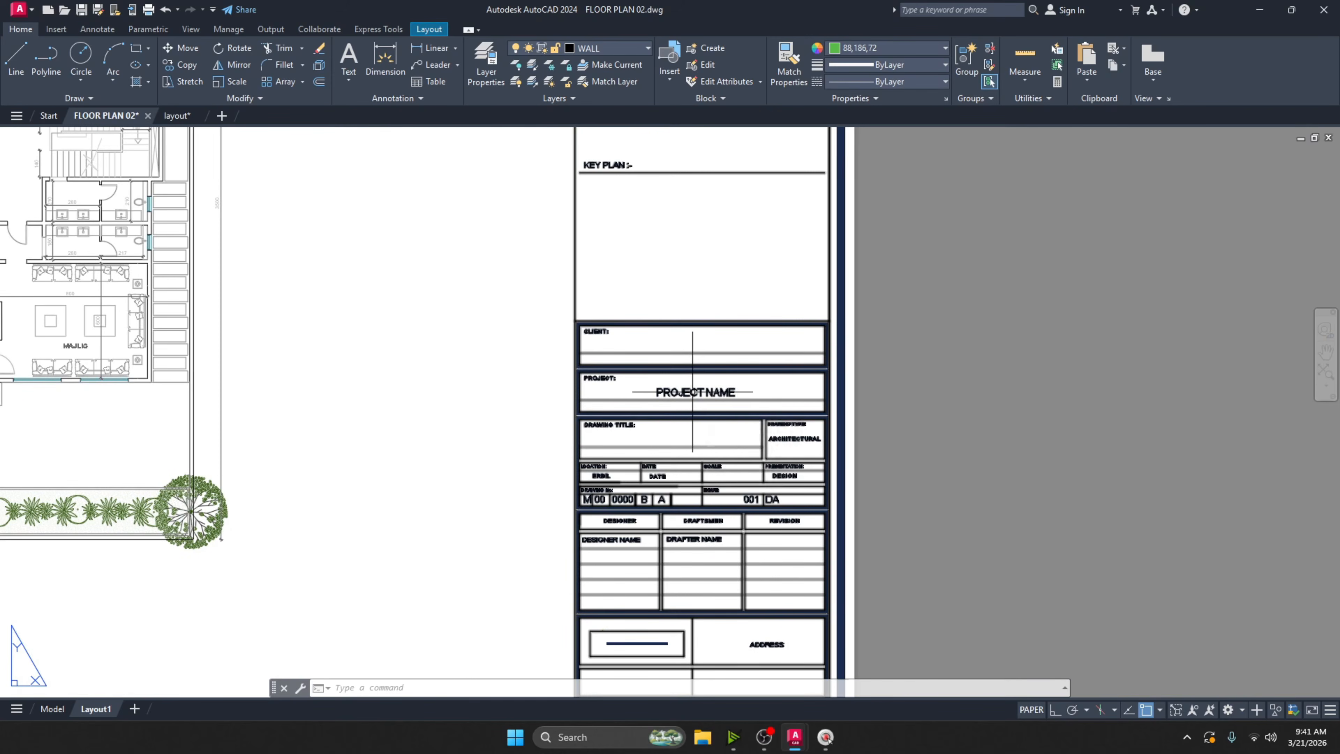
scroll(643, 362, "up", 4)
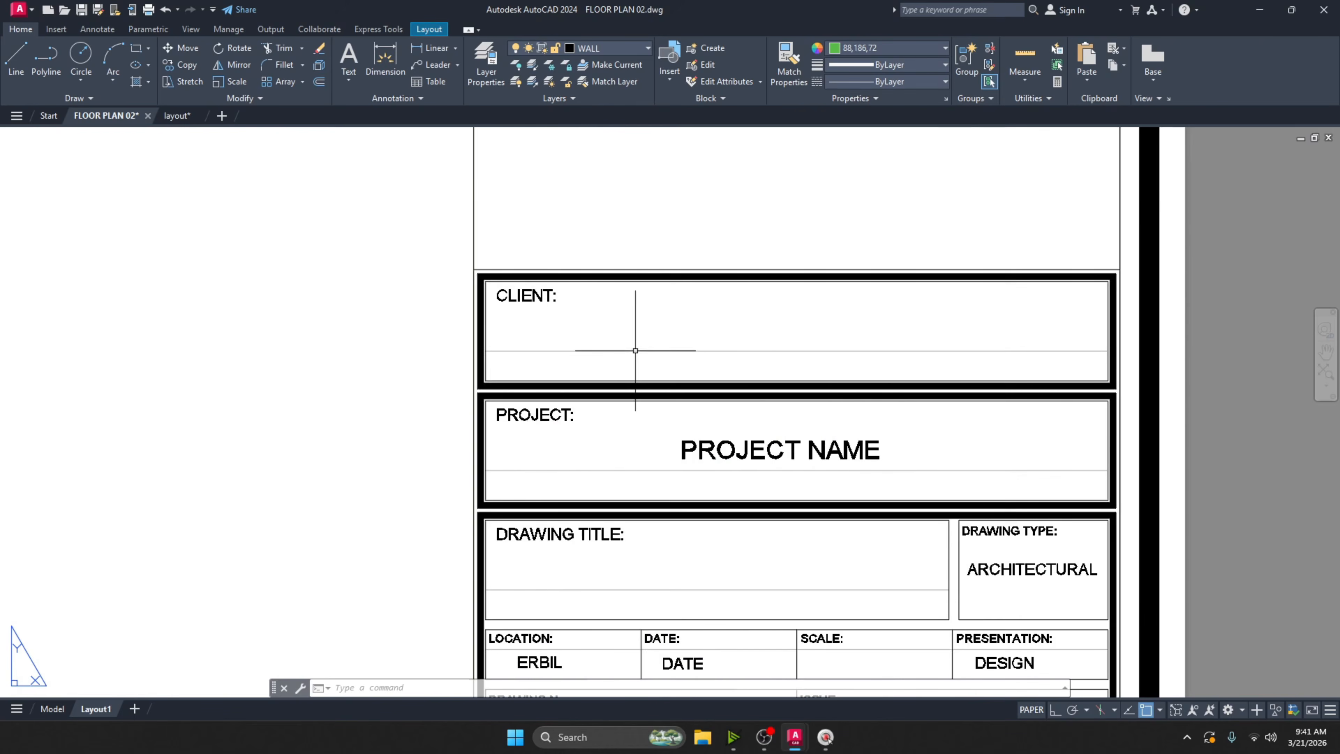
scroll(778, 321, "down", 6)
scroll(772, 331, "down", 4)
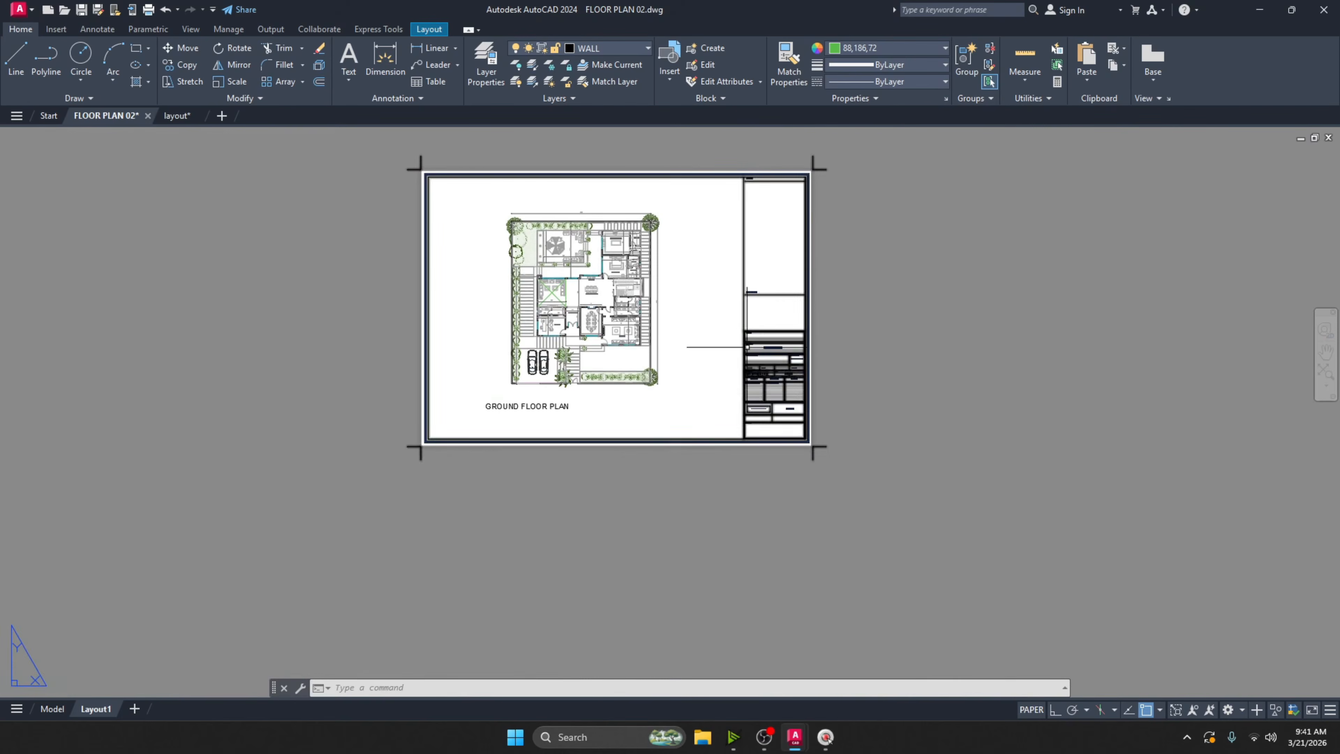
scroll(689, 429, "up", 4)
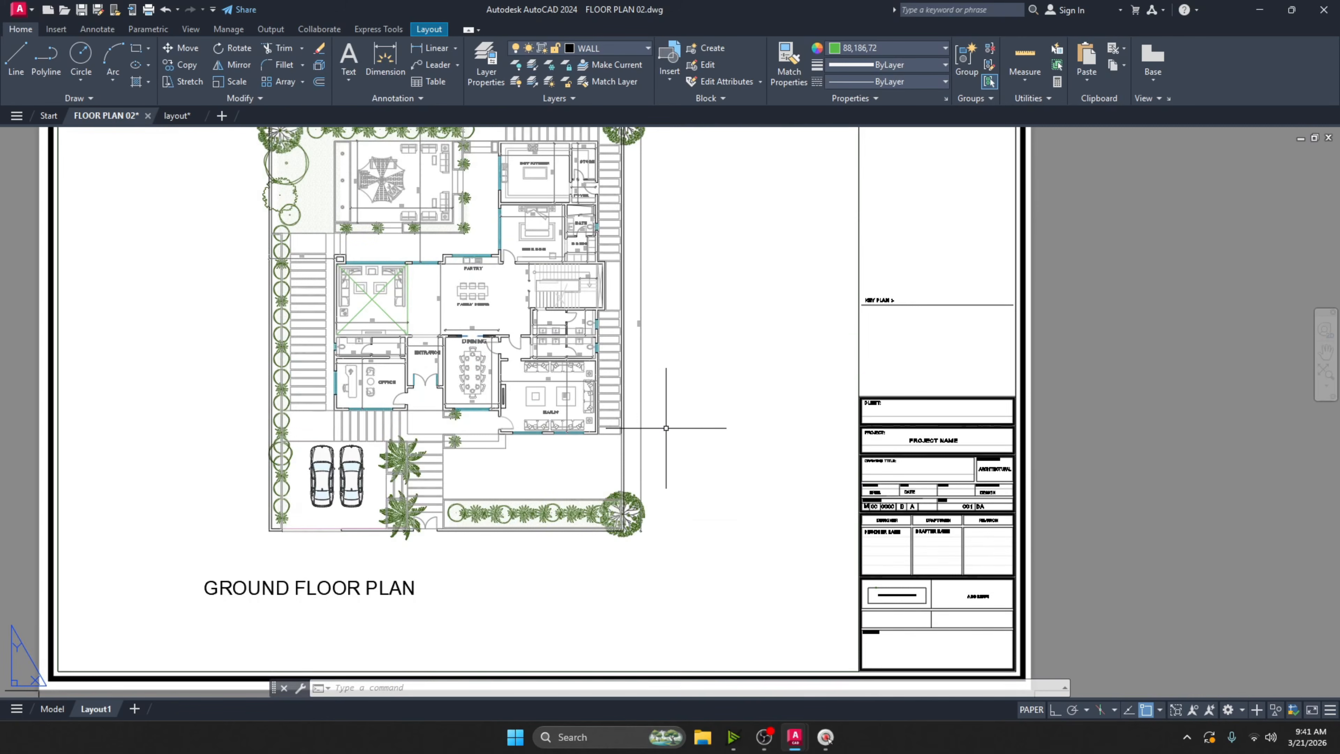
scroll(666, 437, "down", 2)
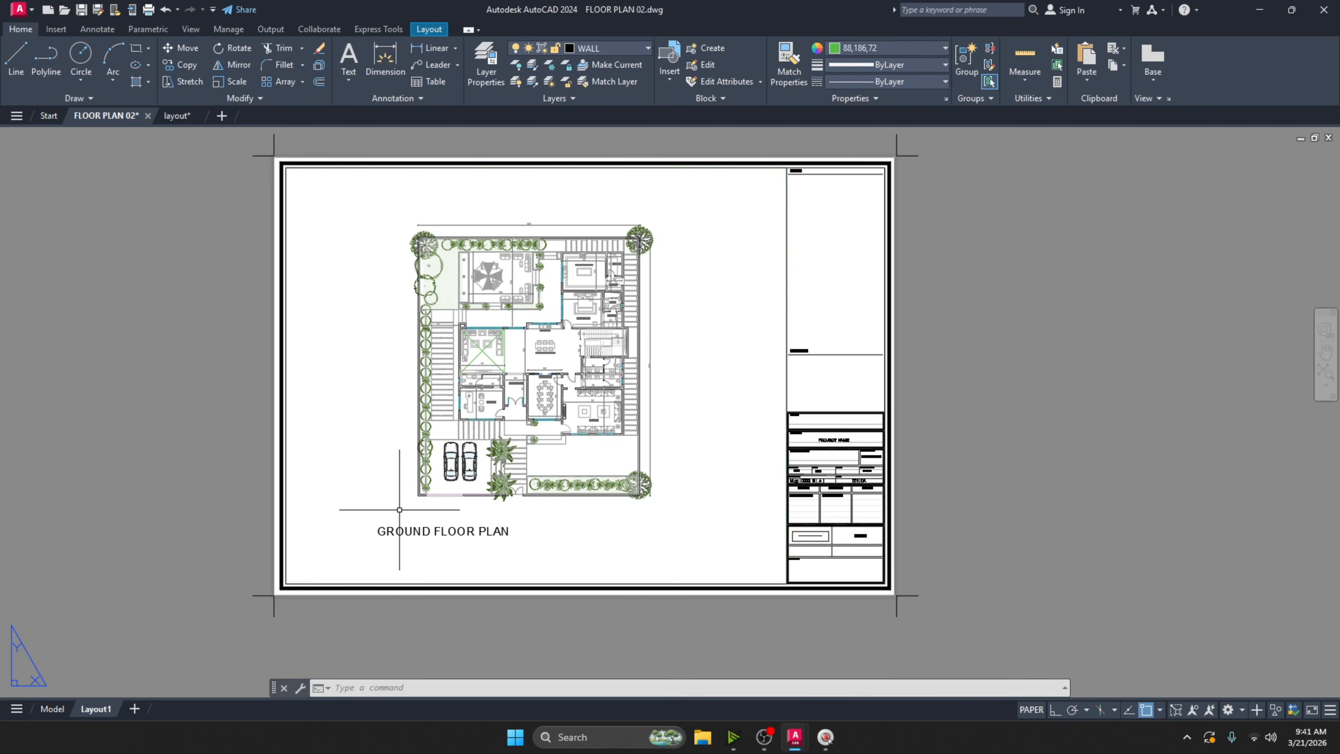
Rename the Layout1 layout as GF.
right_click(98, 710)
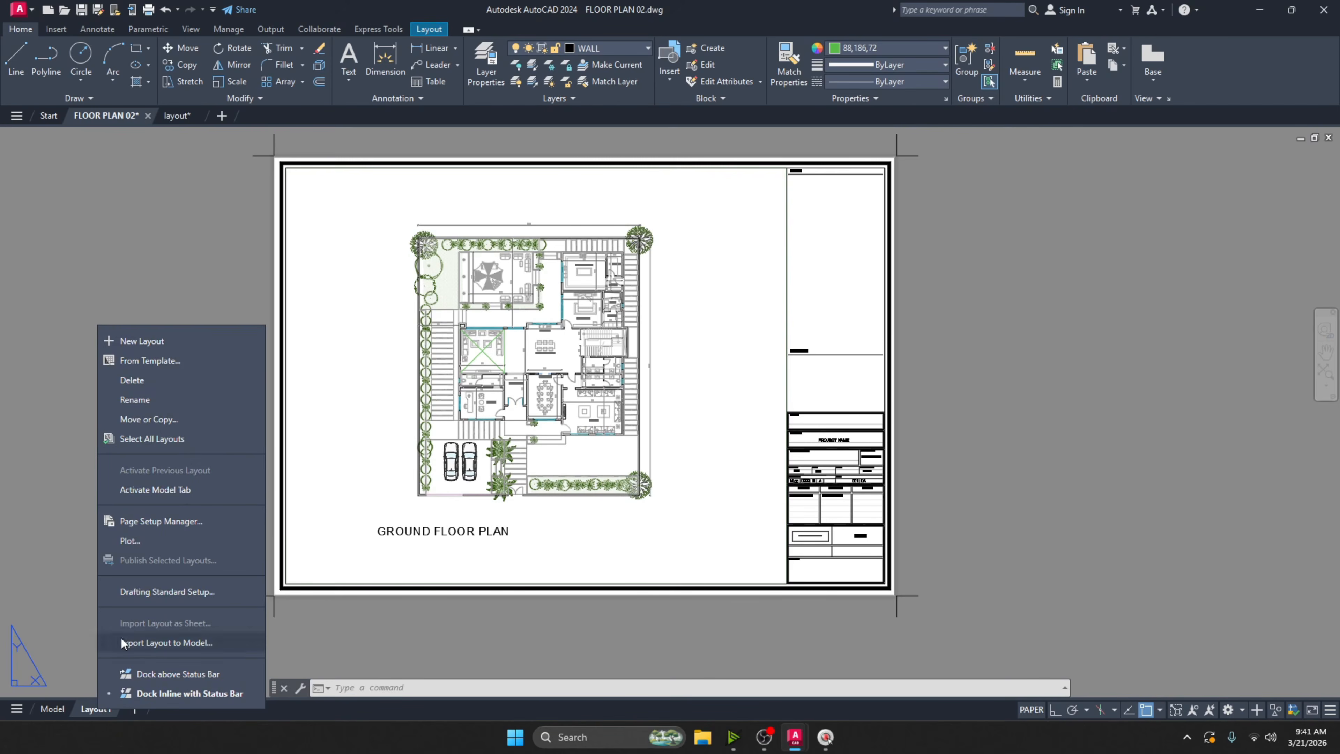
left_click(151, 394)
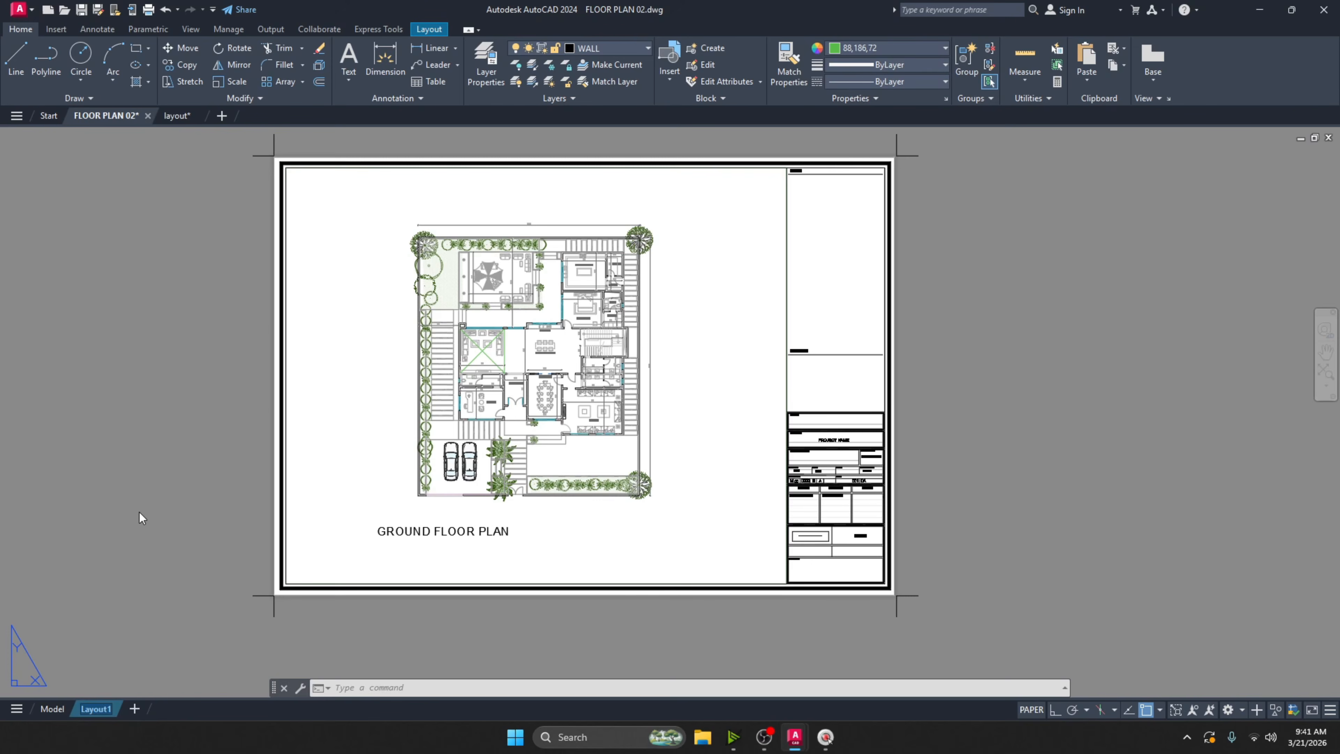
type("g")
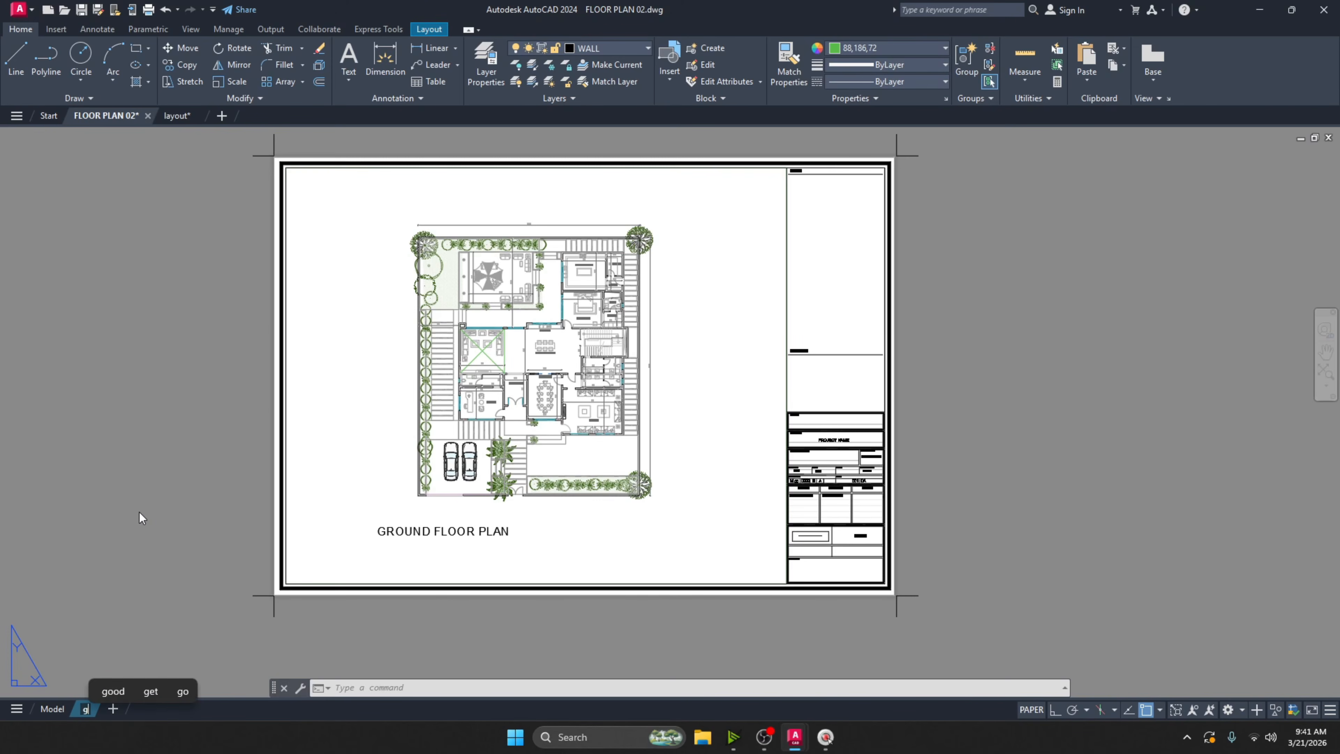
key("BackSpace")
key("Caps_Lock")
type("GF")
key("Return")
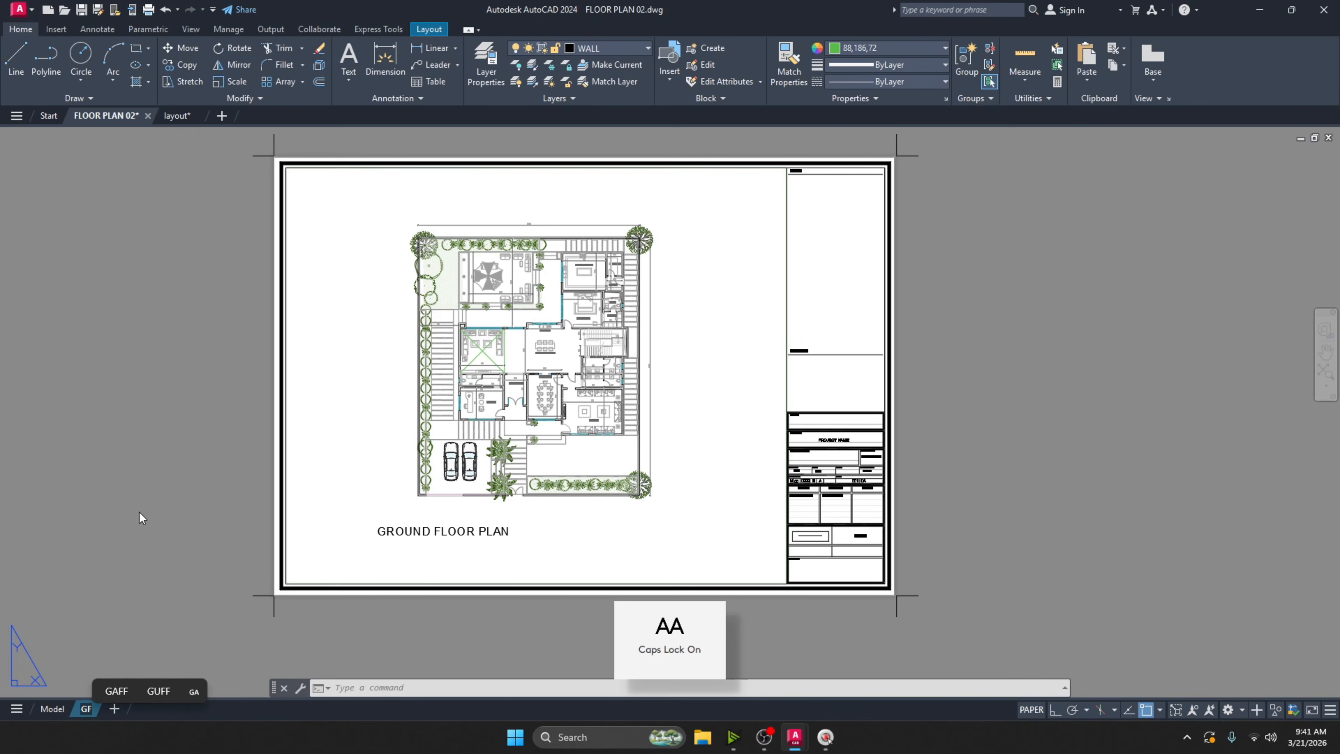
left_click(117, 440)
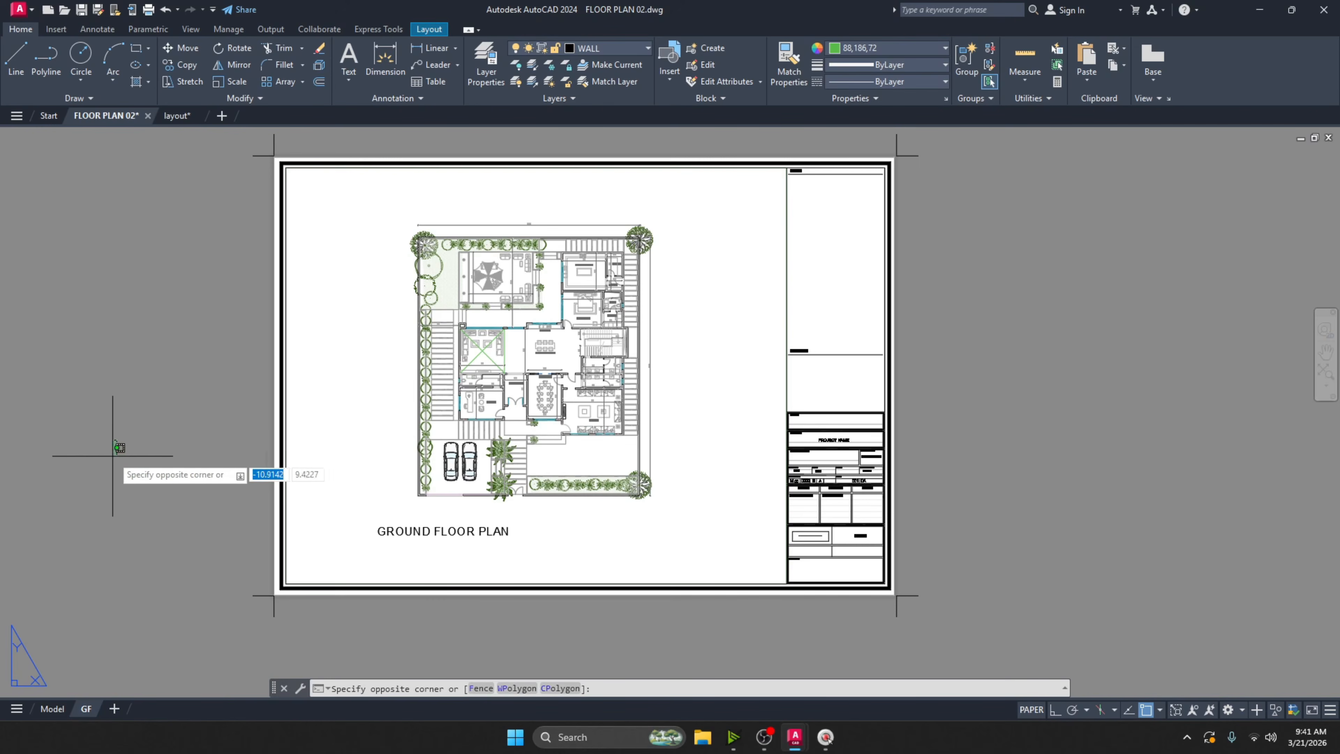
left_click(107, 468)
Create a copy of the GF layout at the end of the layouts.
right_click(86, 707)
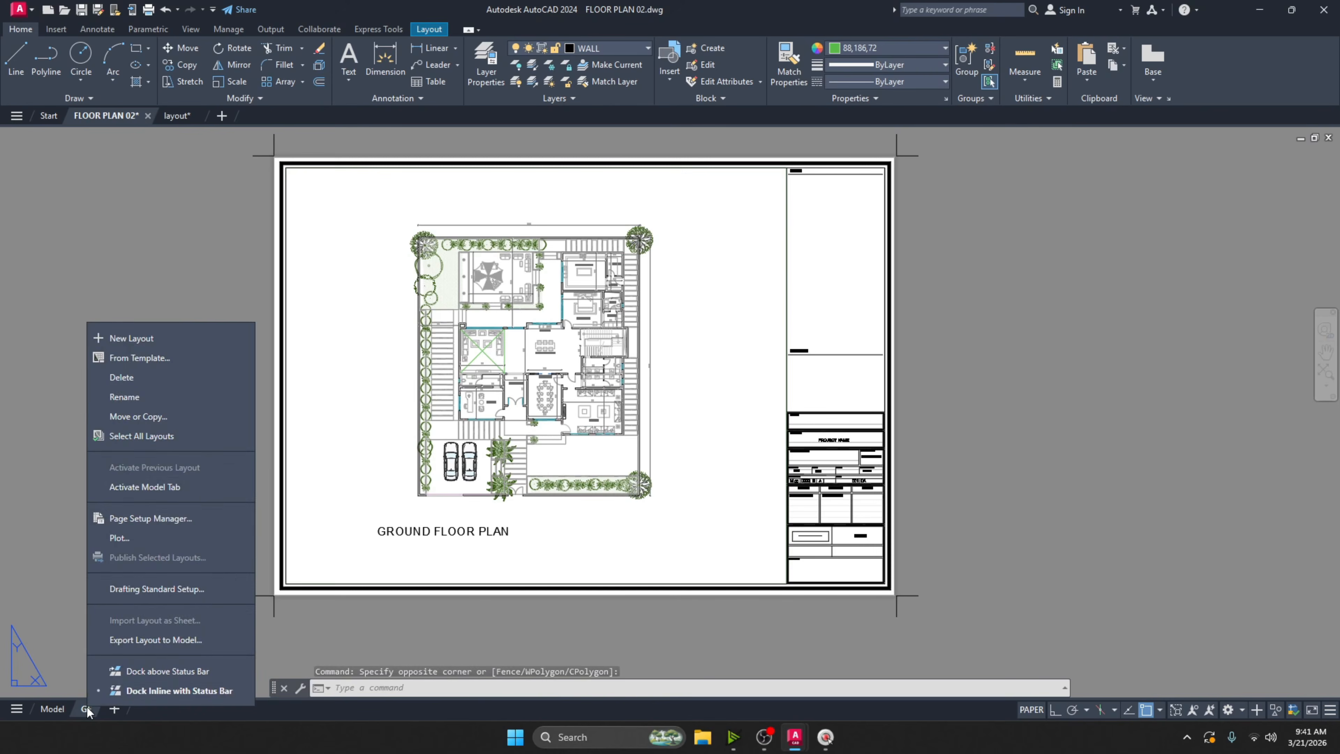
left_click(128, 415)
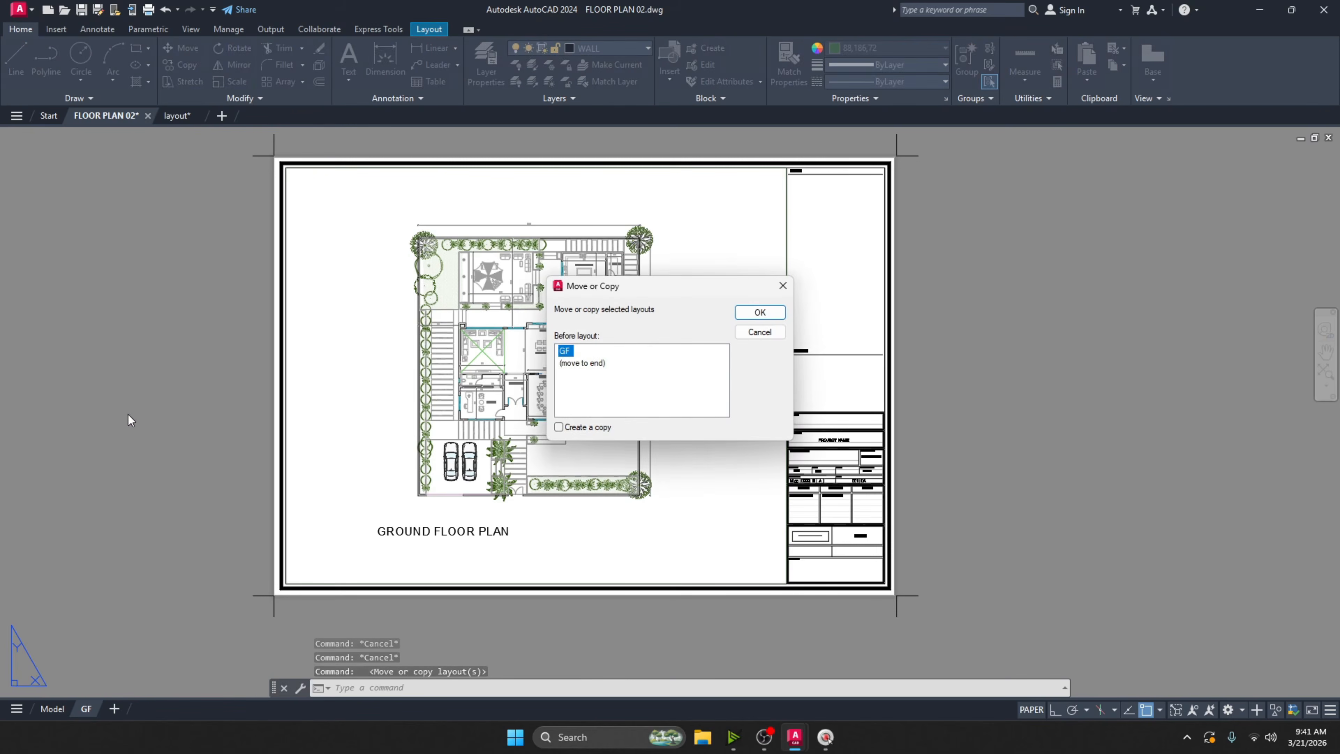
left_click(558, 427)
left_click(583, 363)
left_click(759, 312)
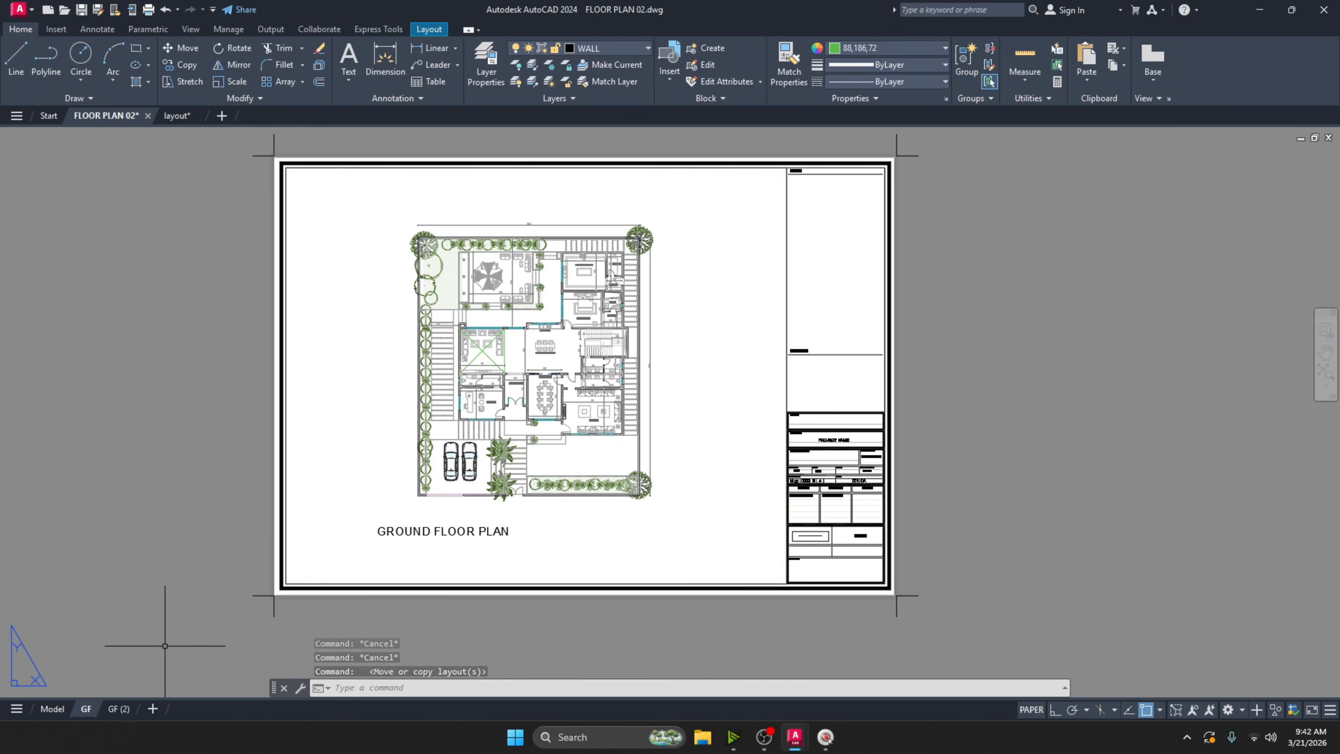
Rename the copied GF layout as FF.
right_click(117, 707)
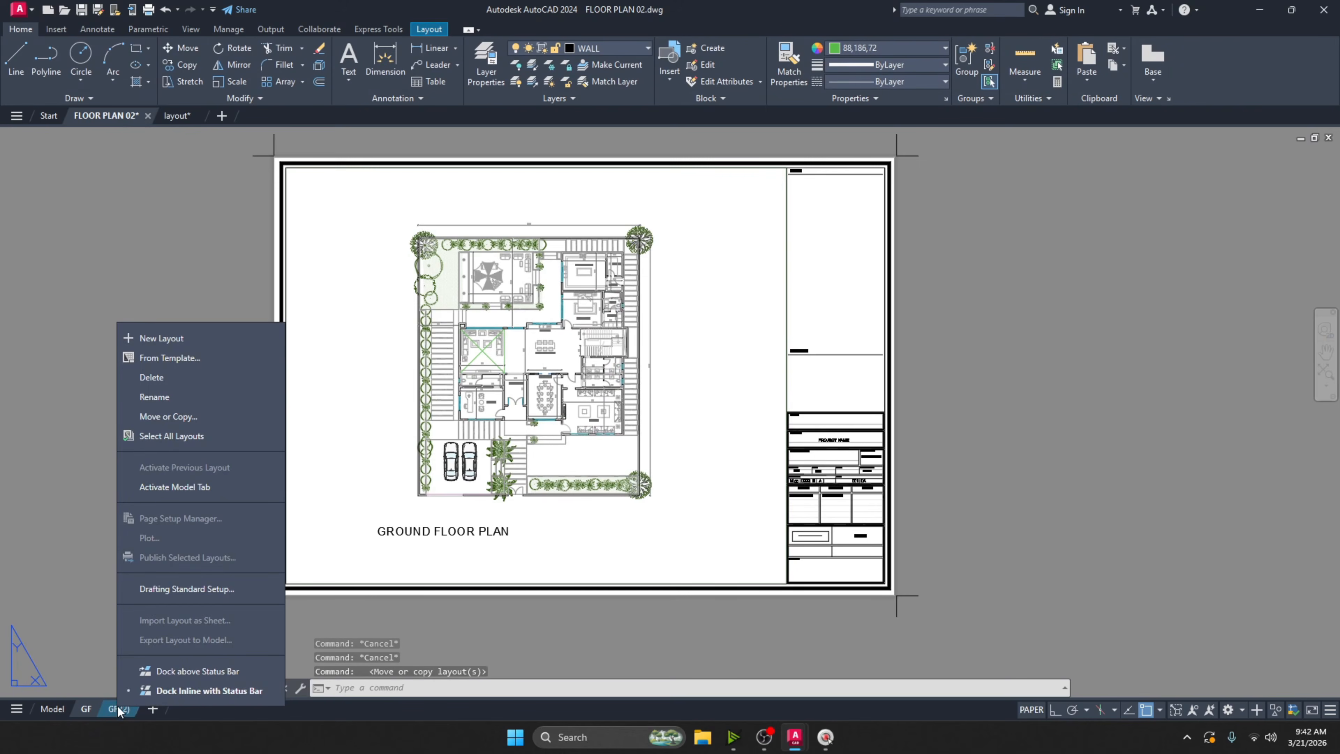
left_click(174, 399)
type("FF")
key("Return")
left_click(149, 449)
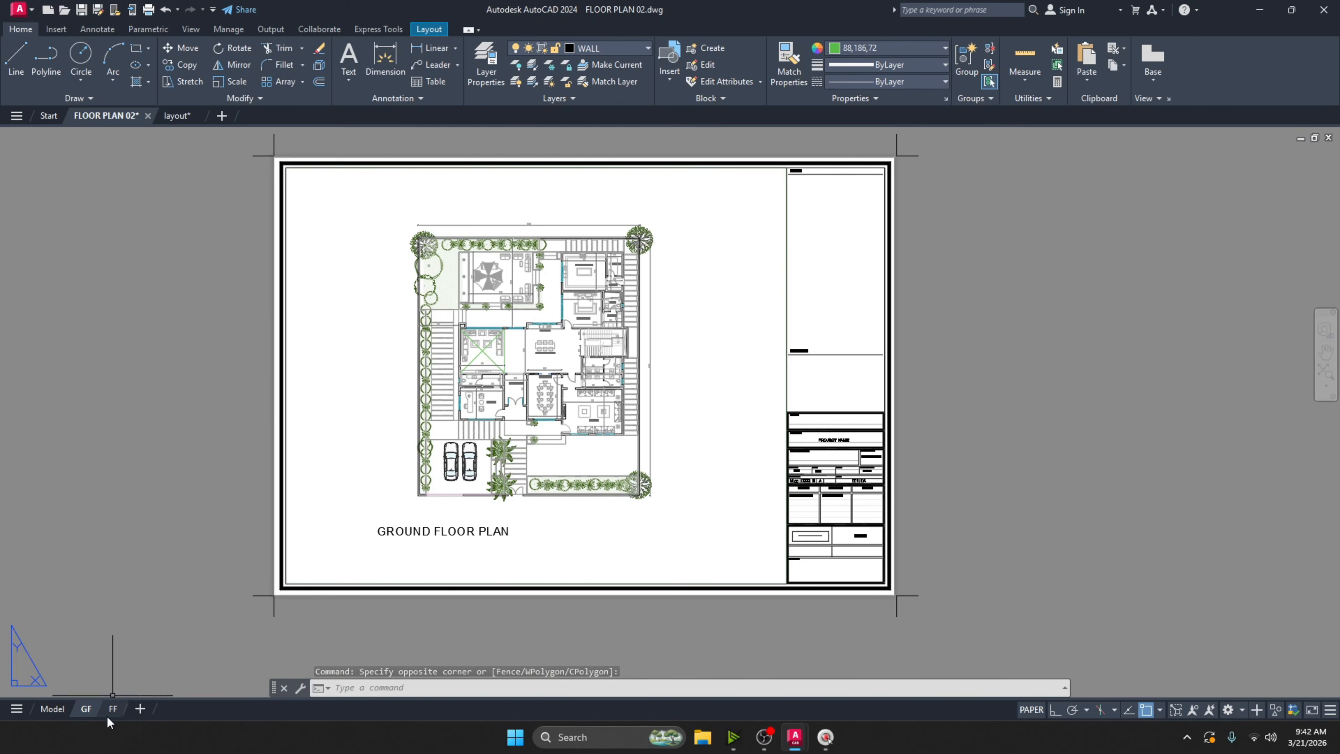
Create a copy of the FF layout at the end of the layouts.
right_click(116, 709)
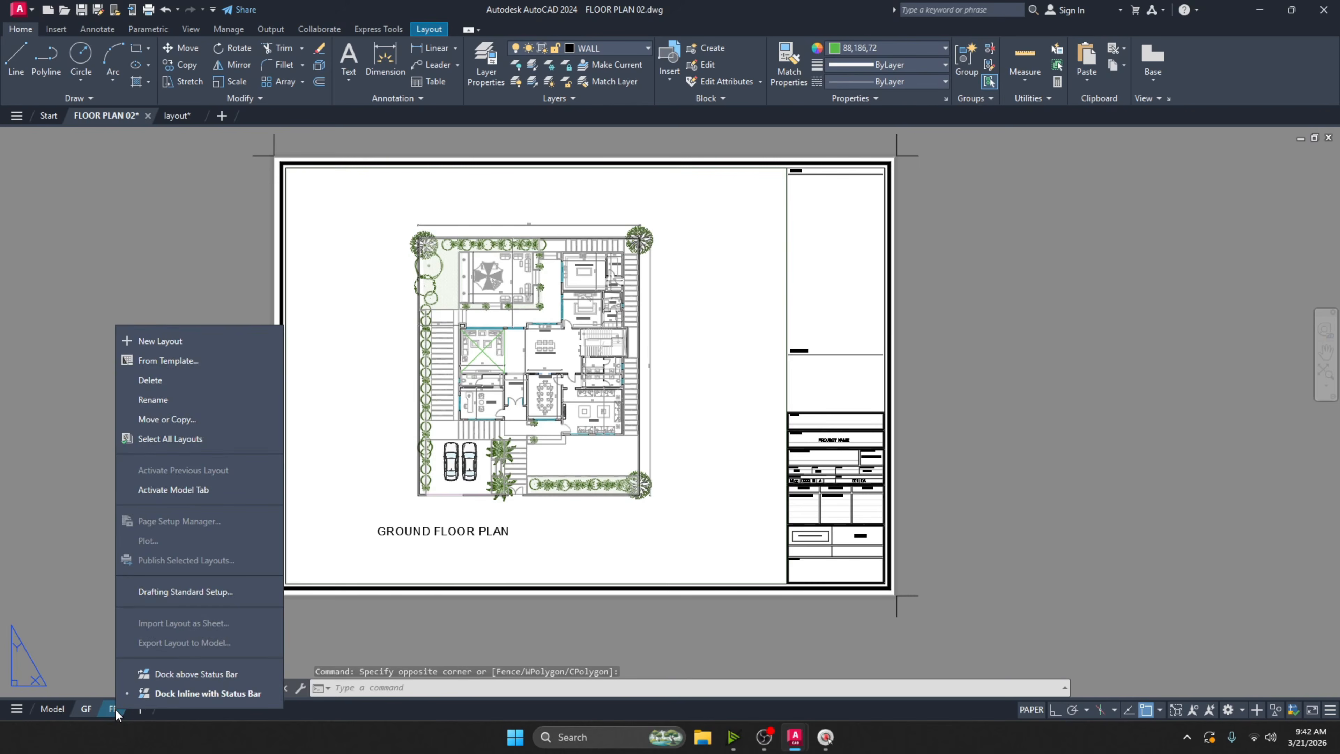
left_click(167, 419)
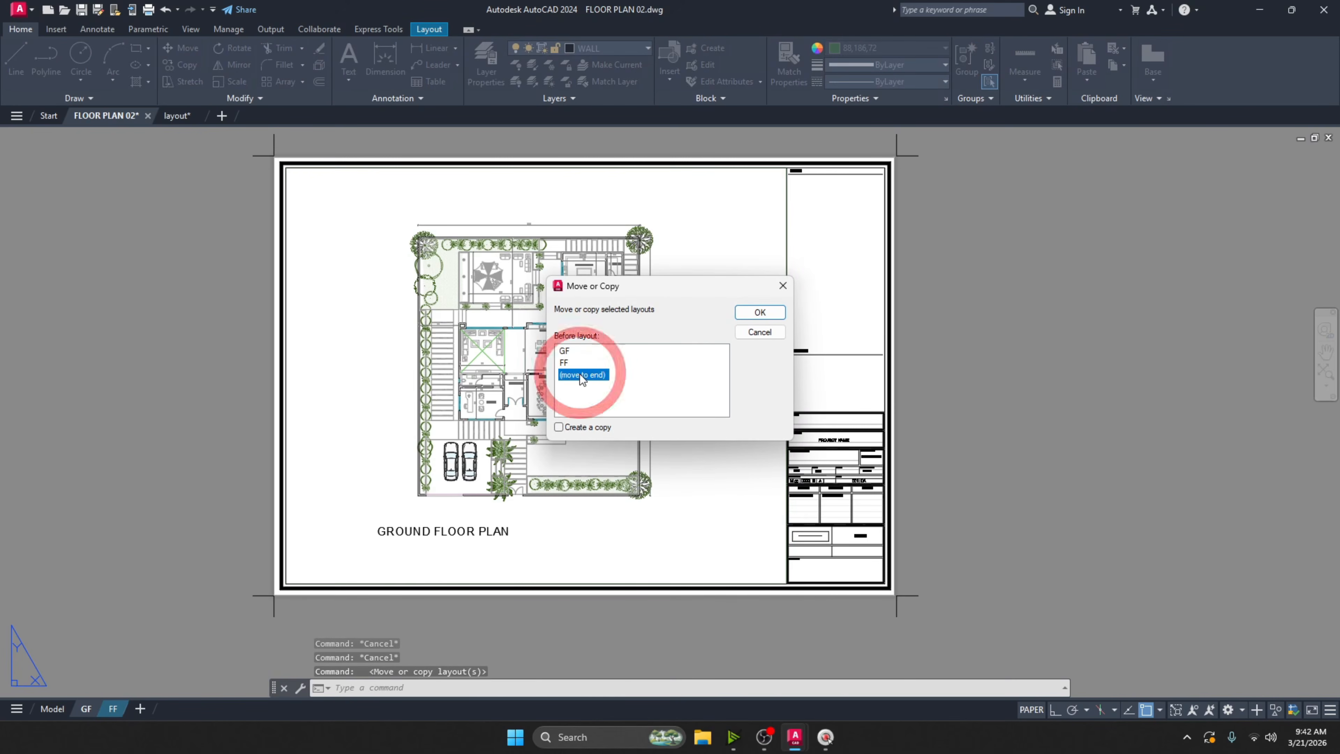
left_click(558, 427)
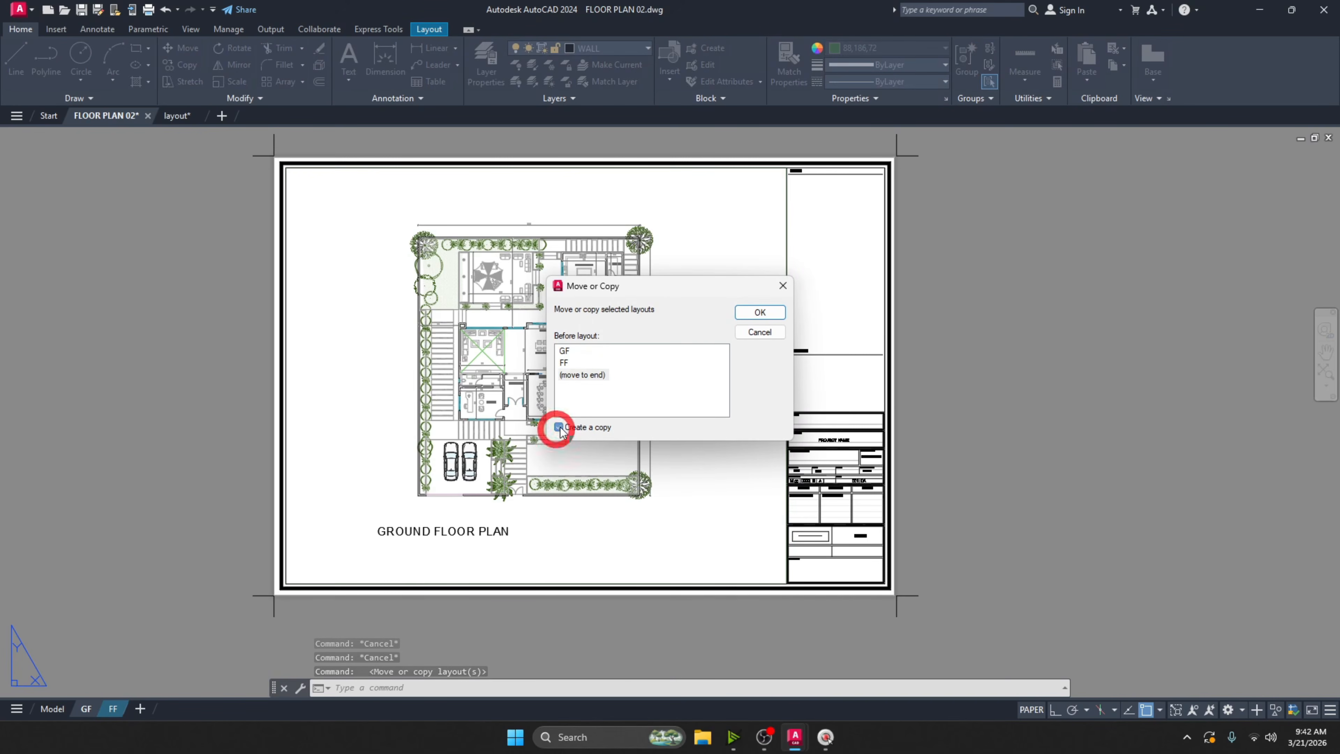
left_click(741, 316)
Rename the copied FF layout as RF.
mouse_move(146, 708)
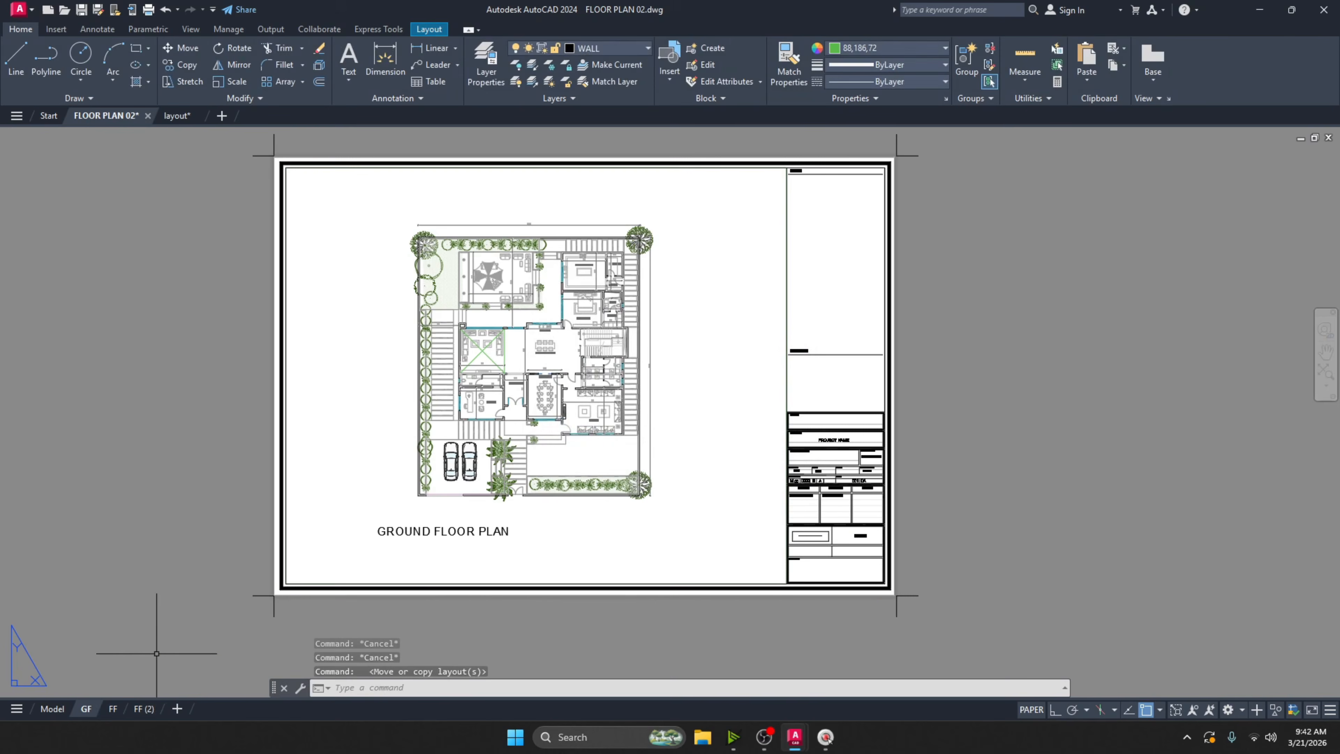
right_click(146, 706)
left_click(197, 397)
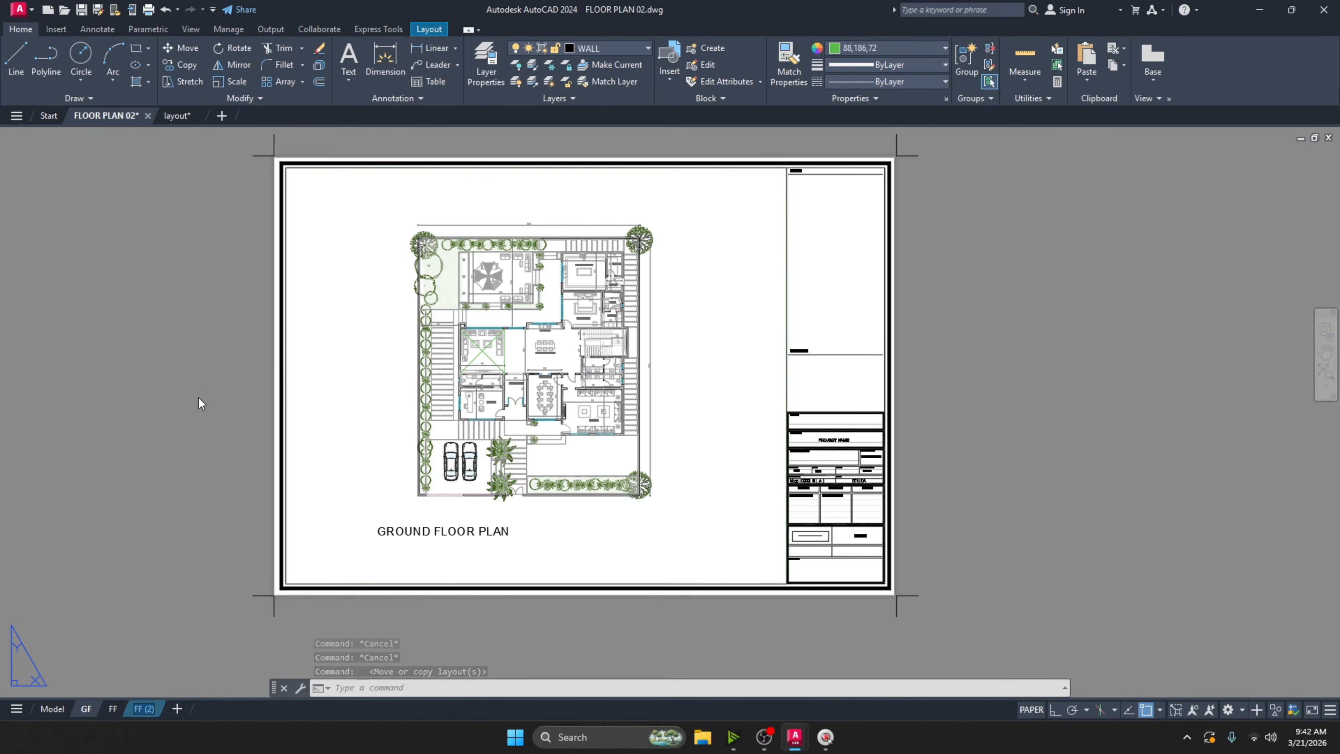
type("RF")
left_click(176, 438)
key("Escape")
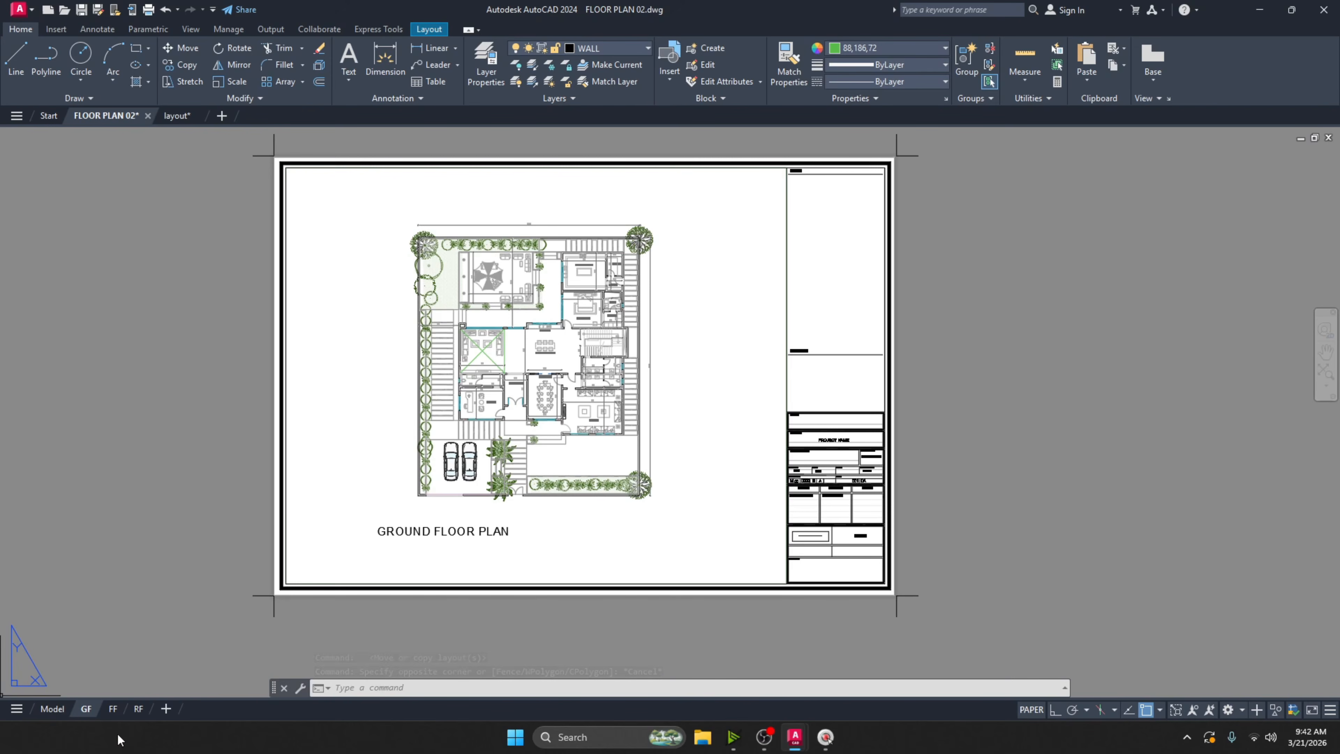
Open the FF layout, activate its floor plan viewport and unlock the viewport.
left_click(112, 709)
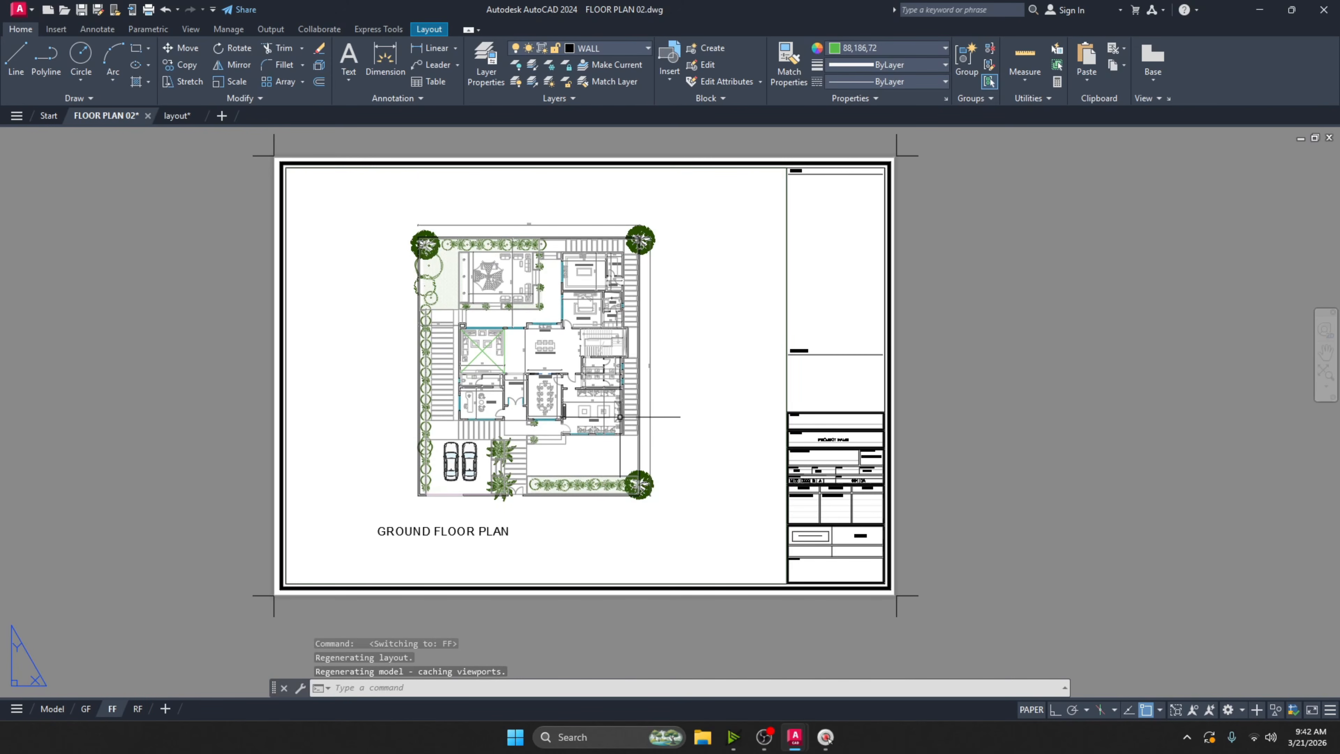
double_click(686, 399)
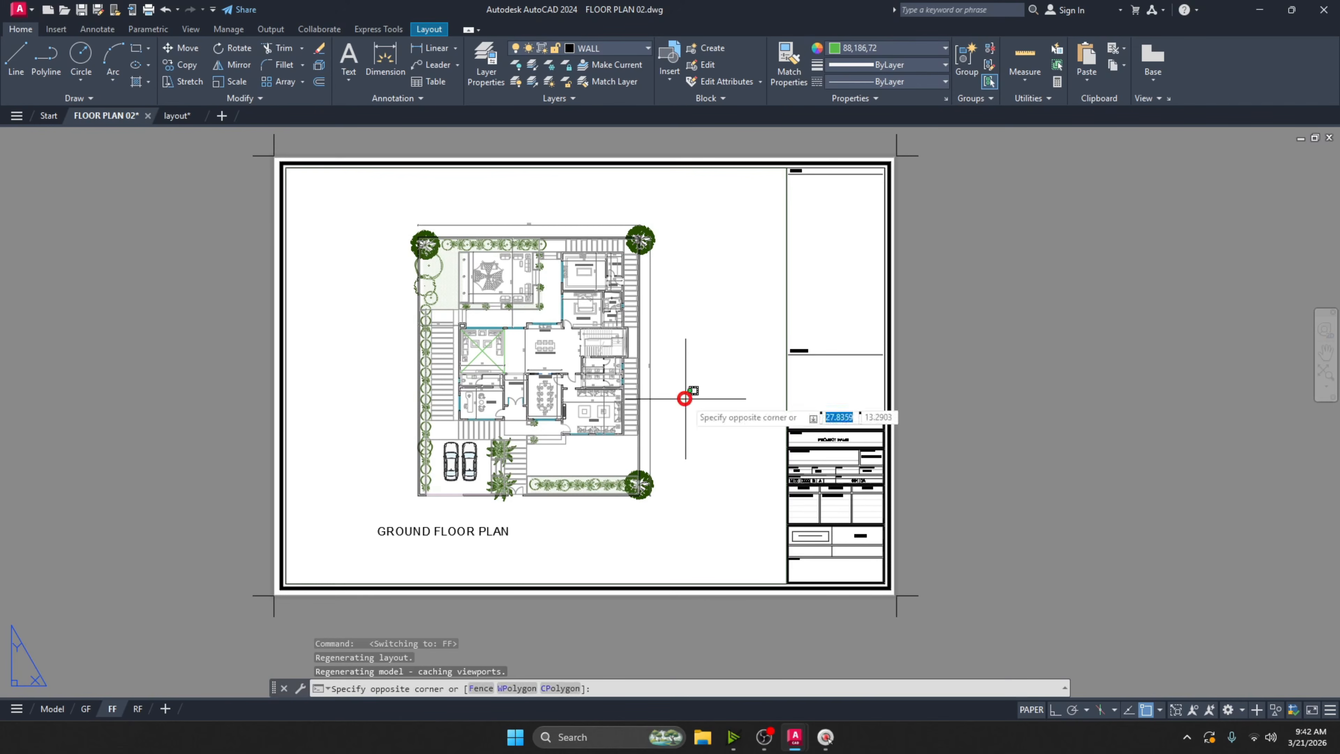
mouse_move(733, 365)
middle_mouse_down()
mouse_move(733, 377)
mouse_move(706, 374)
mouse_move(729, 380)
middle_mouse_up()
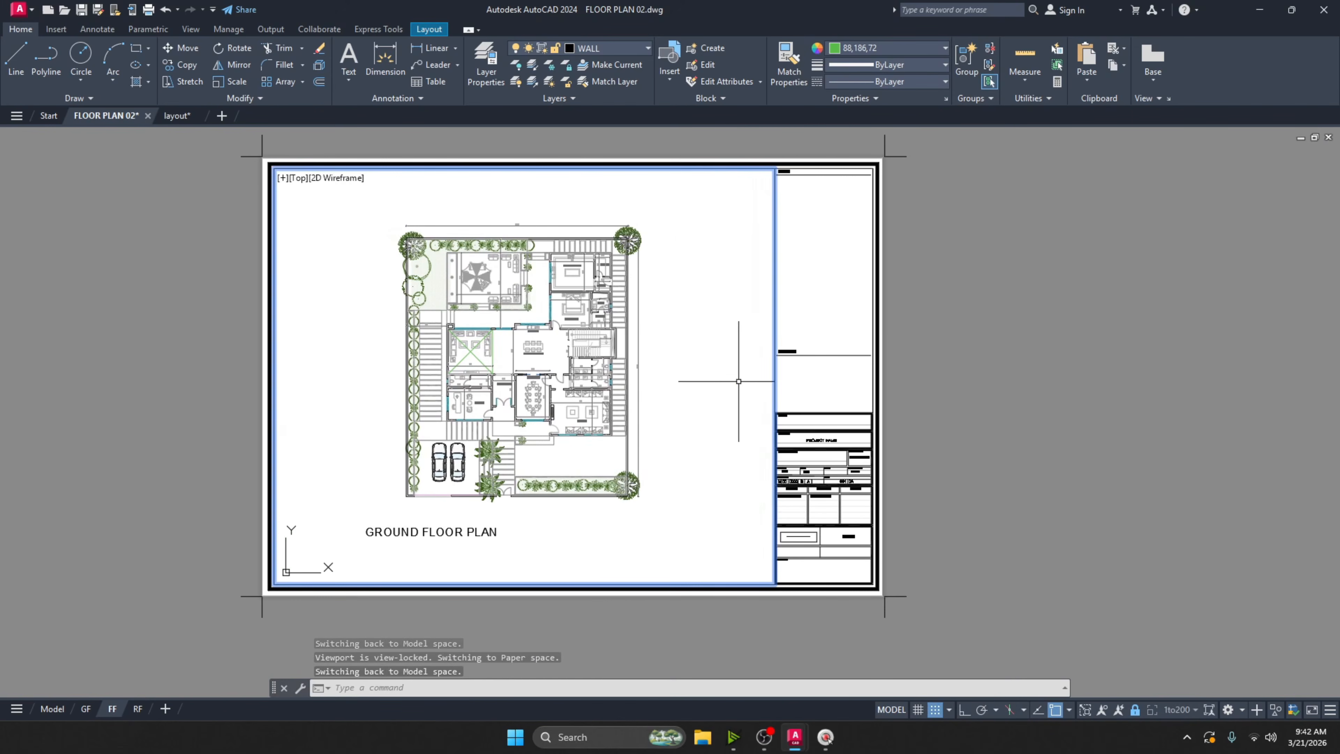
left_click(1134, 710)
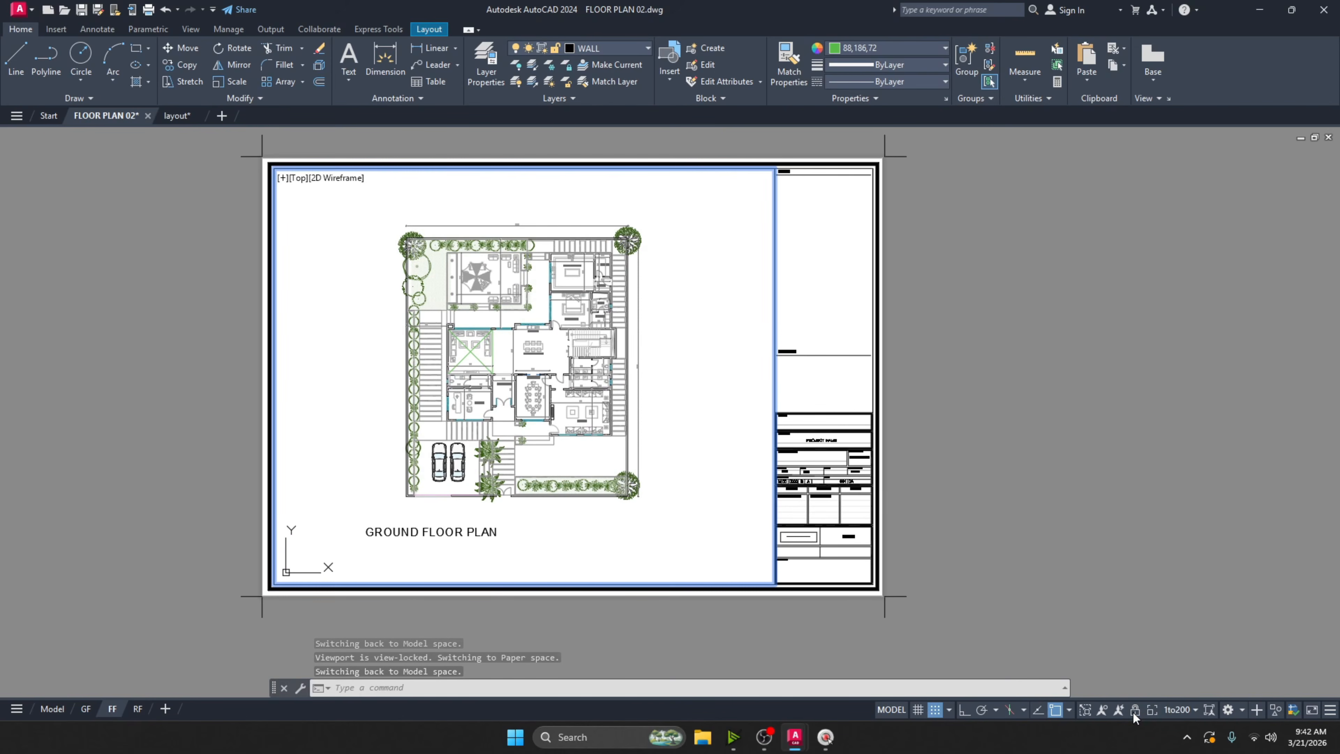
left_click(702, 427)
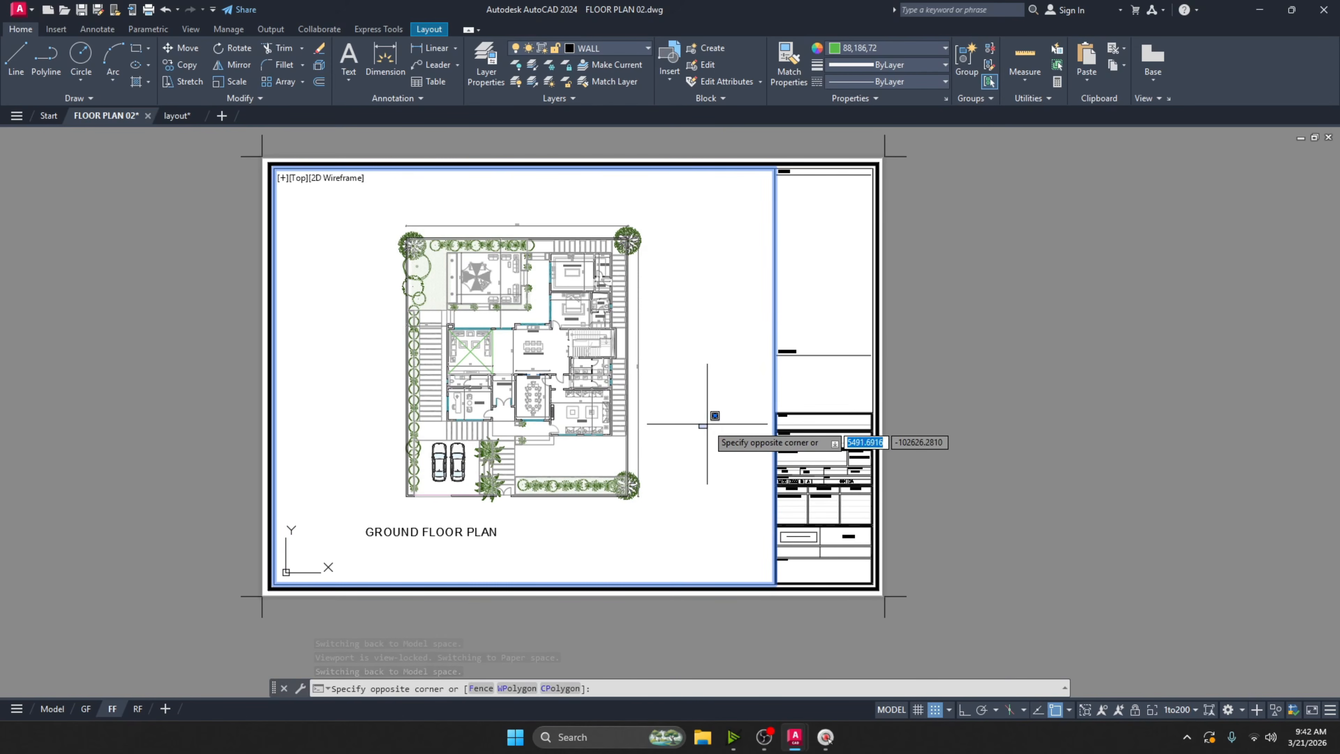
Bring the first floor plan to the centre of the FF viewport and set the viewport scale to 1to200.
middle_click_drag(709, 422, 350, 410)
scroll(537, 384, "down", 8)
scroll(537, 384, "up", 6)
scroll(578, 376, "down", 4)
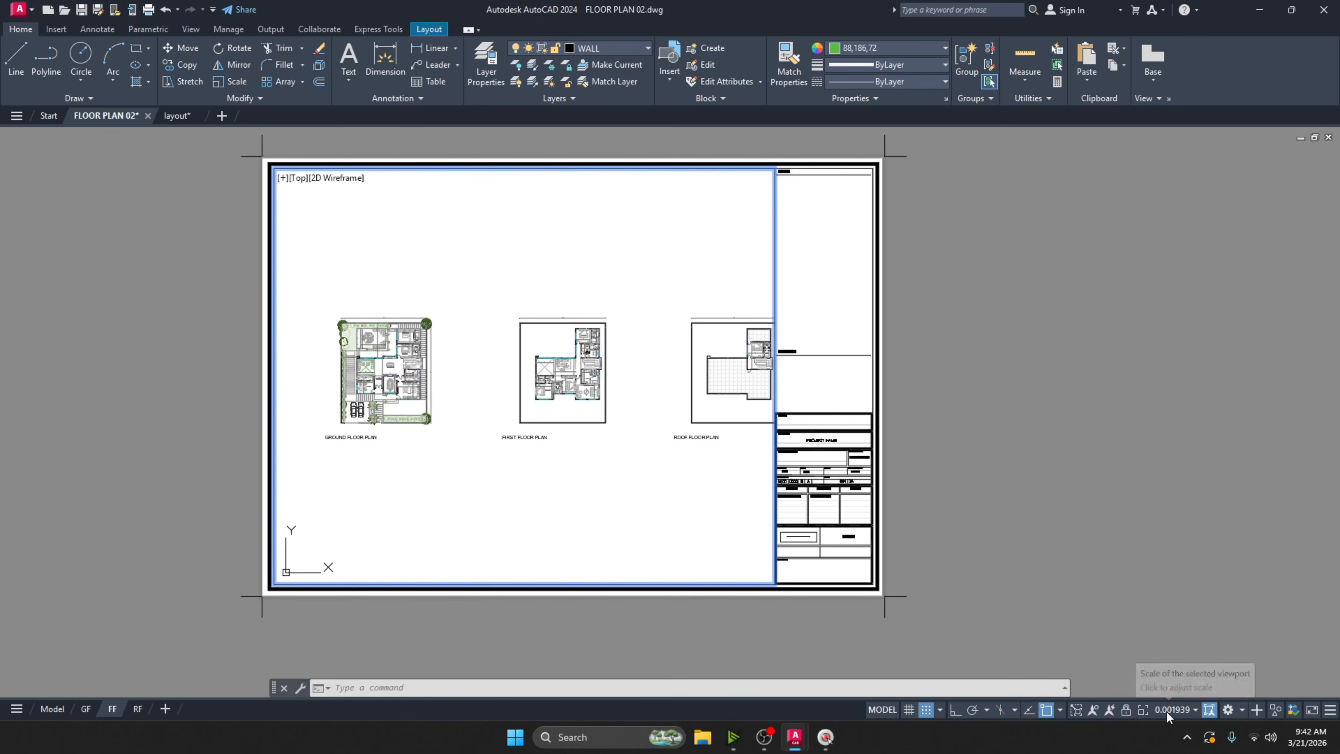
left_click(1195, 711)
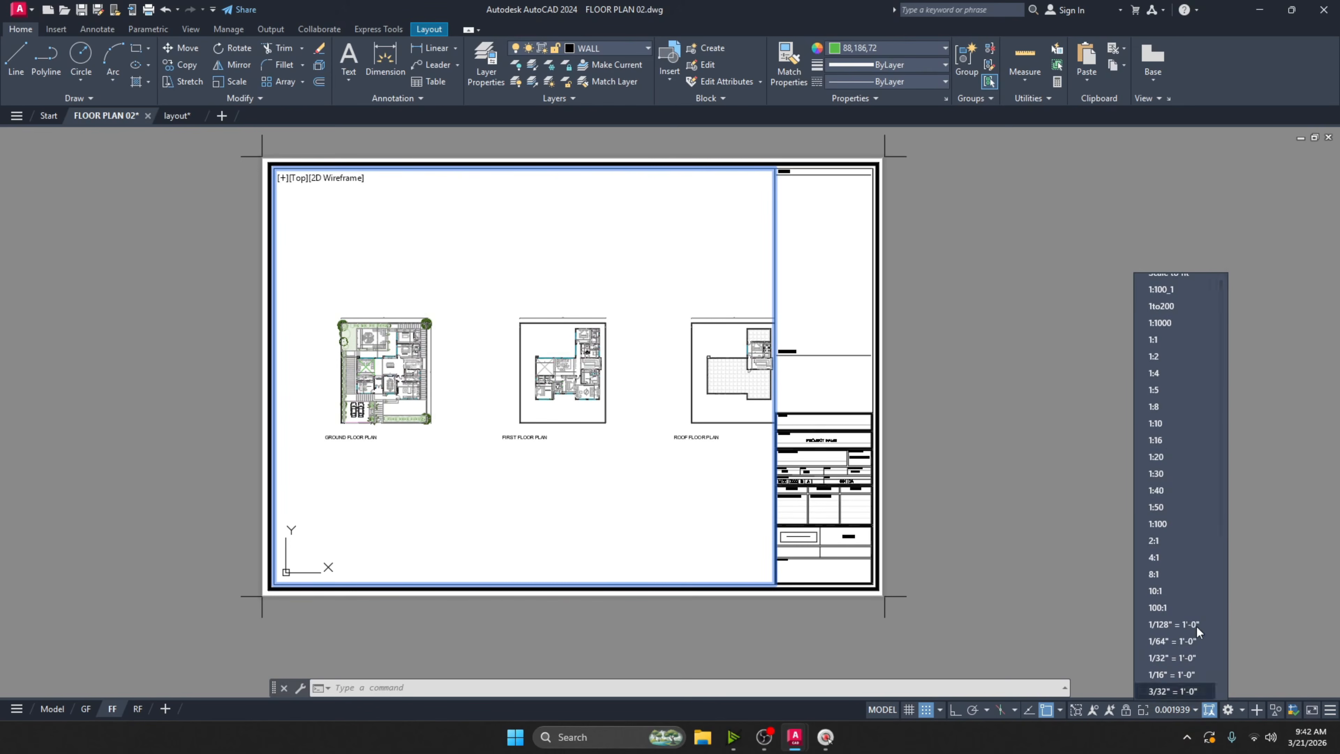
left_click(1165, 309)
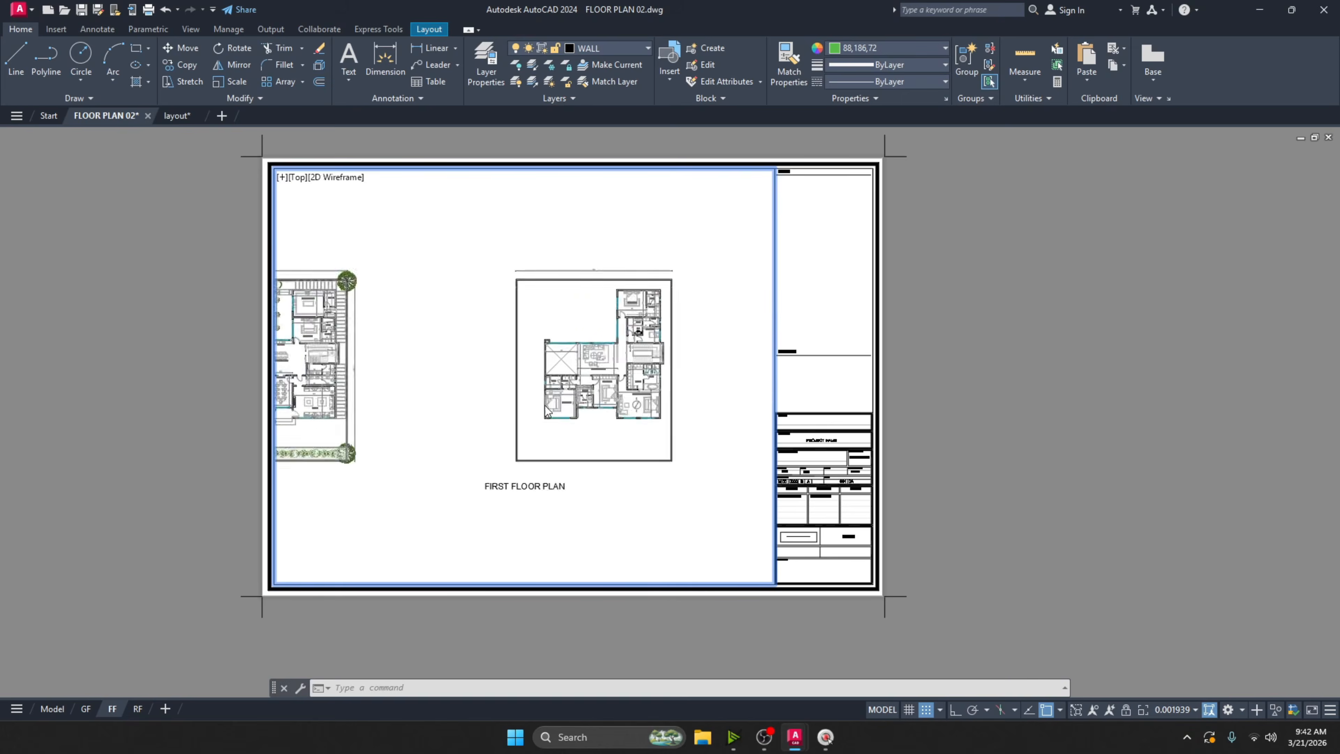
middle_click_drag(756, 400, 656, 403)
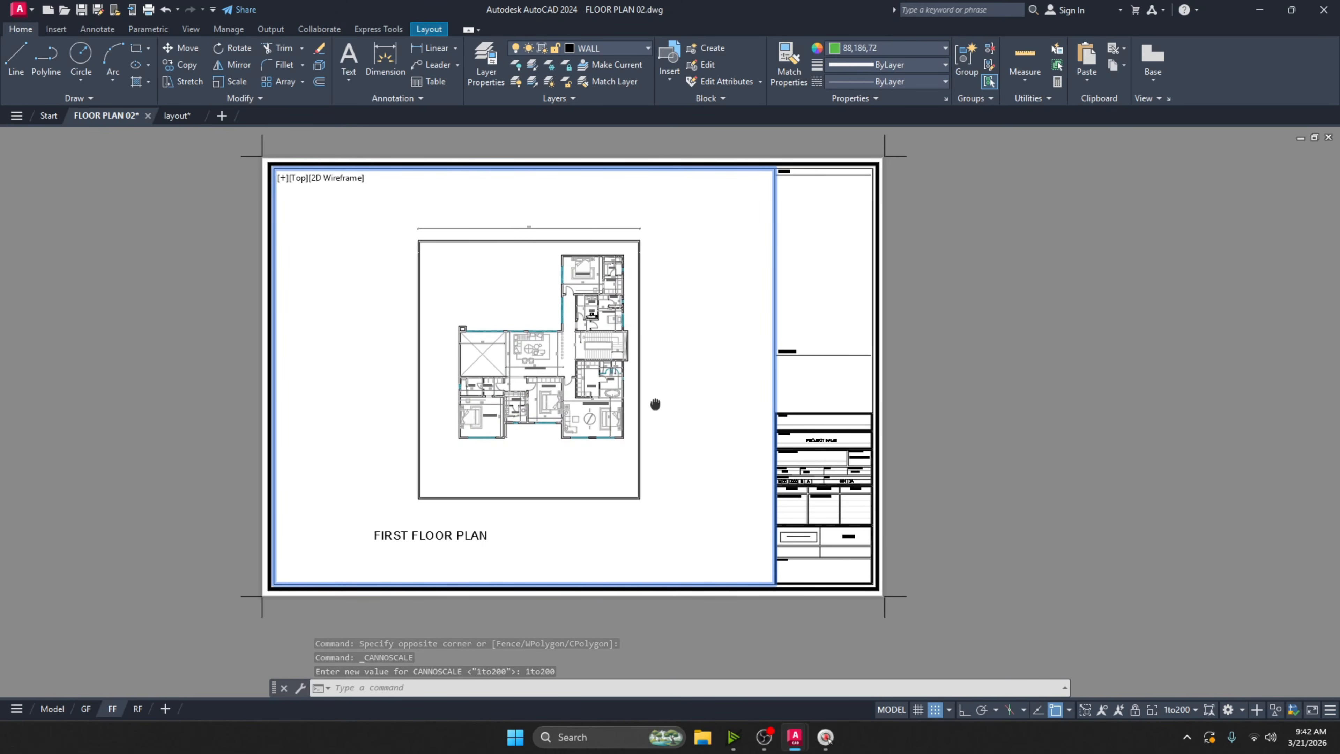
Leave the FF viewport and return to paper space on the layout.
double_click(1007, 408)
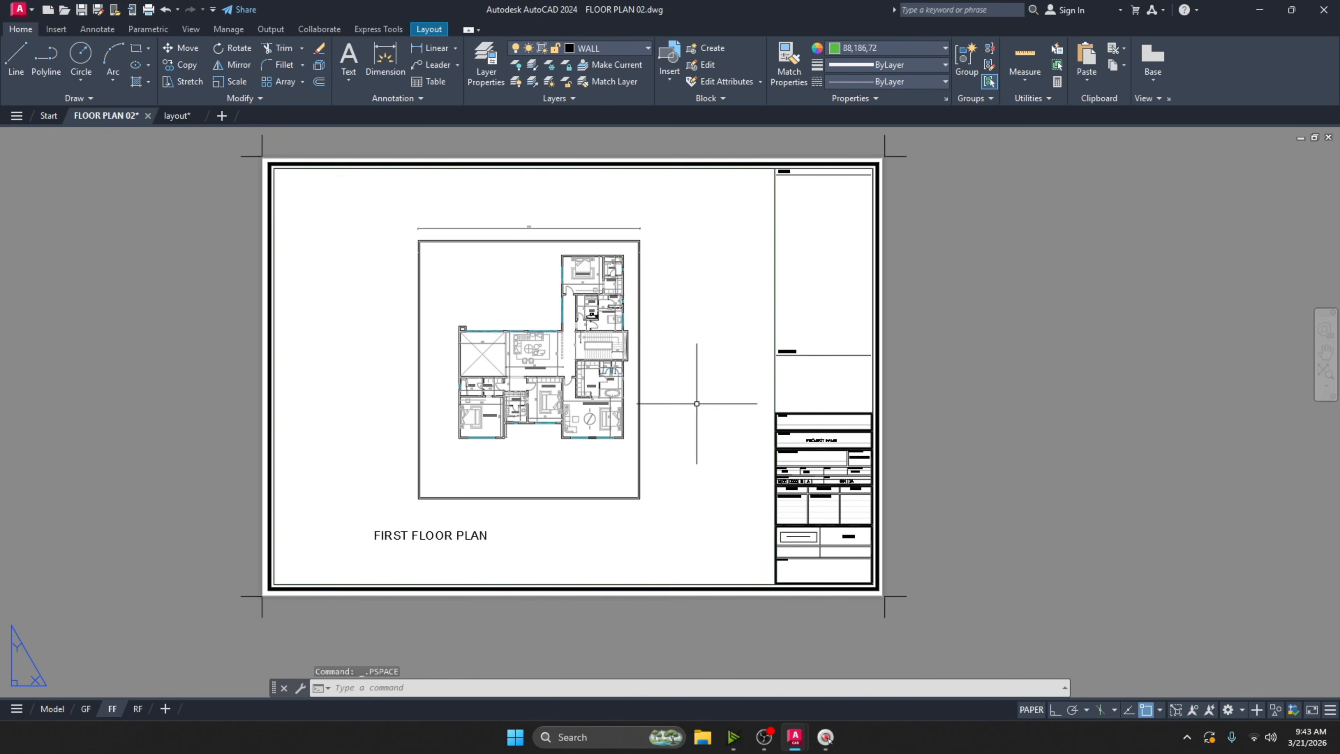
scroll(575, 404, "up", 2)
scroll(569, 405, "down", 4)
scroll(569, 405, "up", 2)
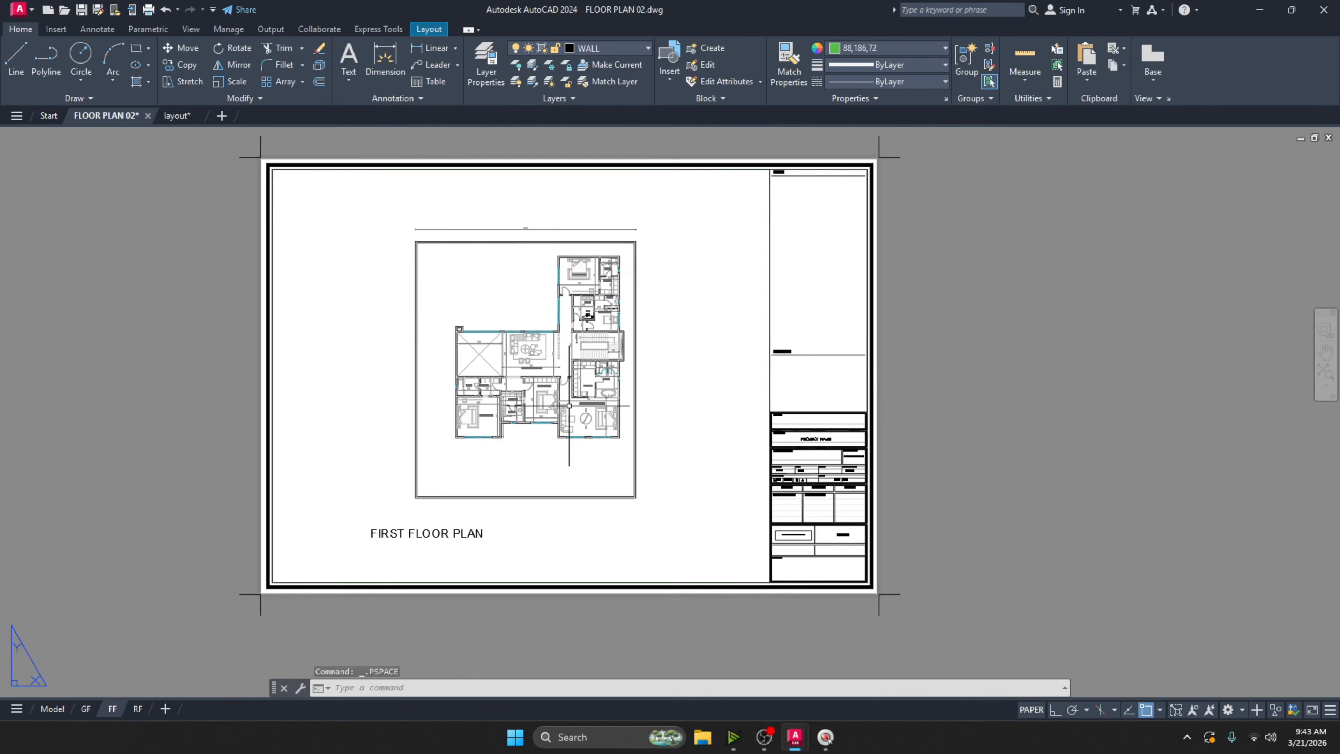
scroll(569, 405, "down", 2)
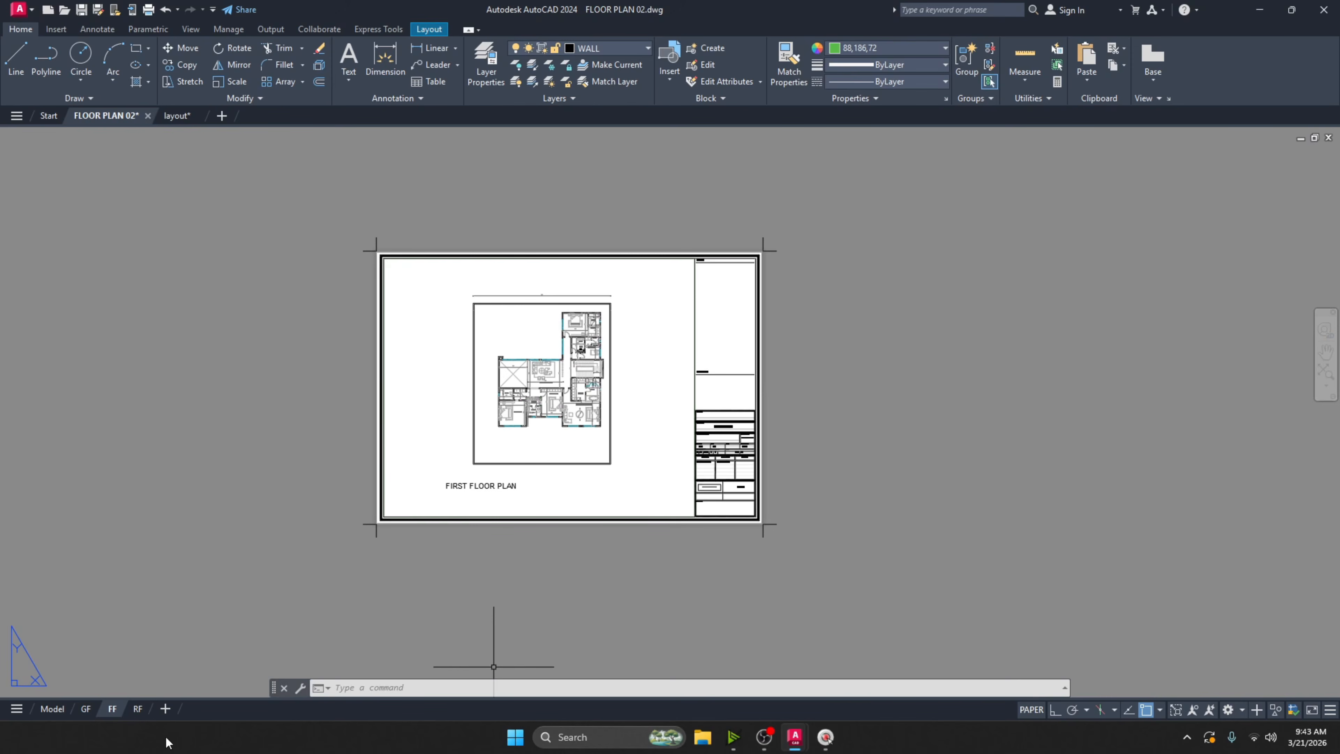
Open the RF layout, activate its floor plan viewport and unlock the viewport.
left_click(137, 708)
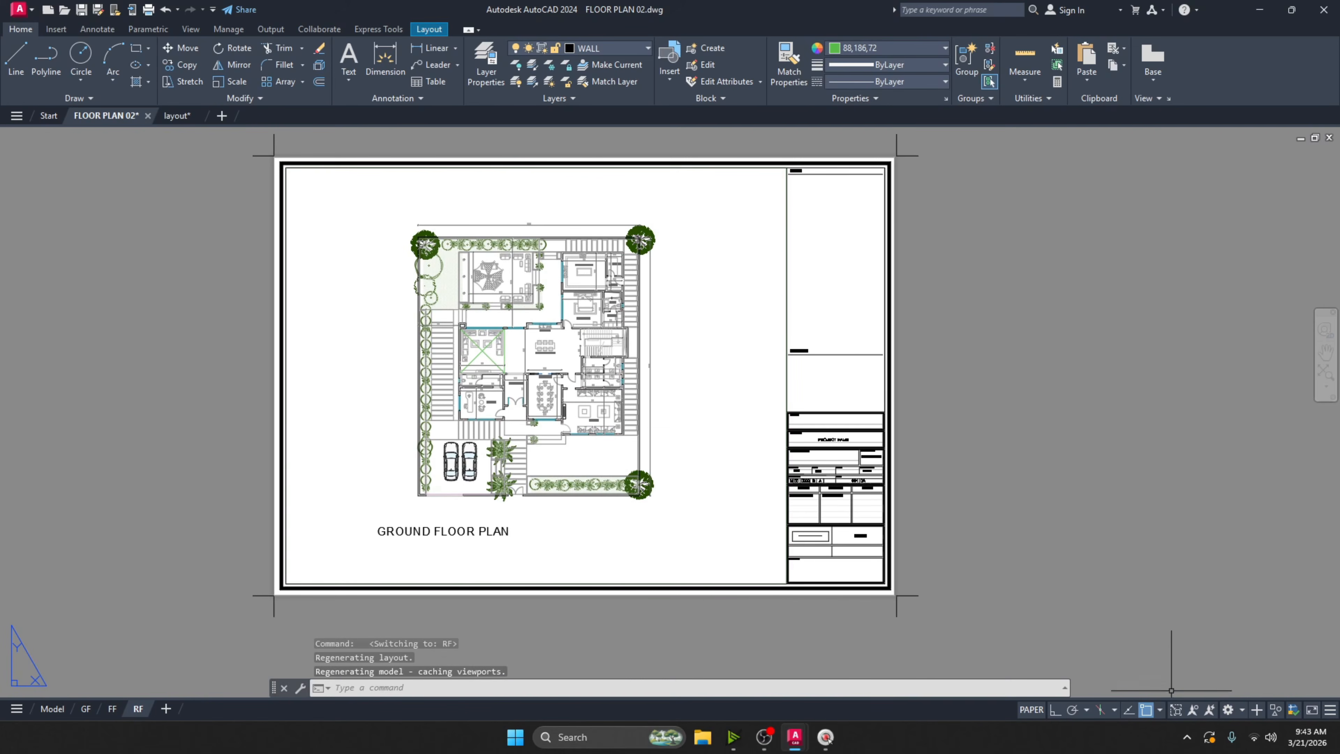
double_click(682, 385)
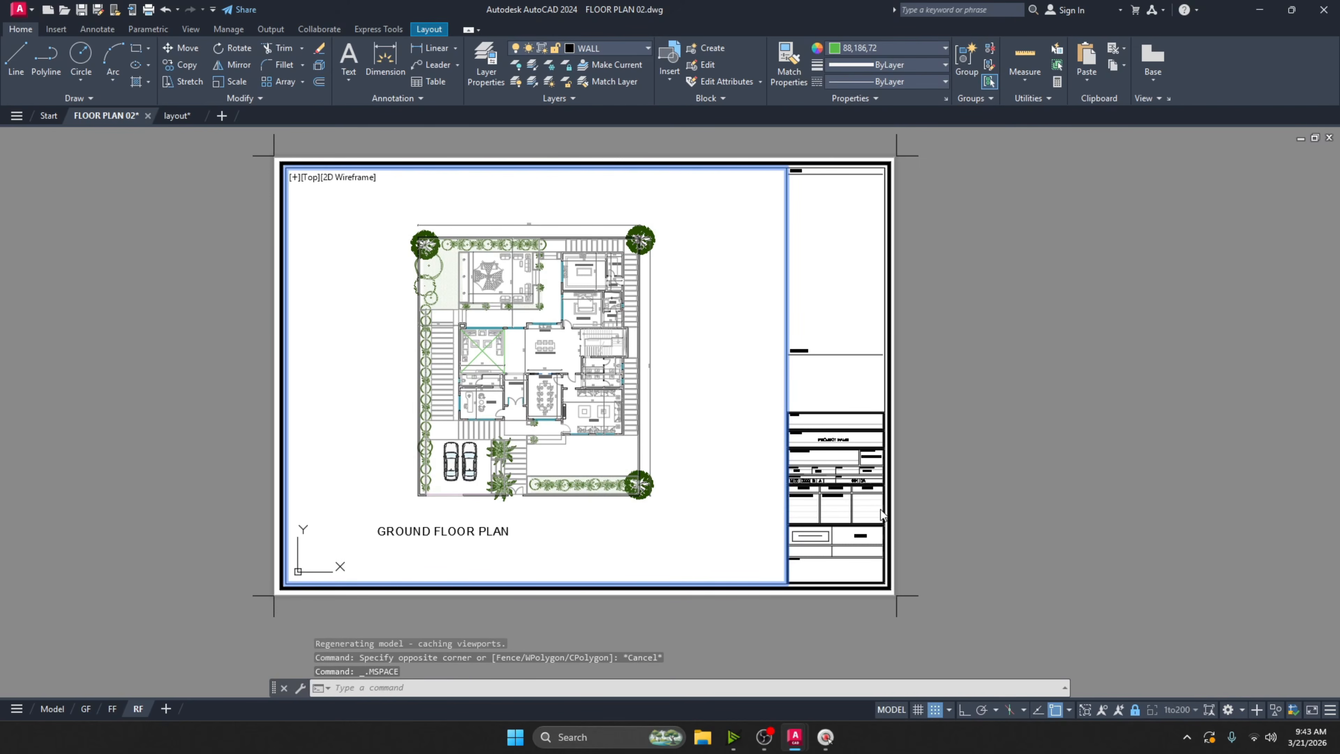
left_click(1133, 711)
Bring the roof floor plan into the RF viewport and set the viewport scale to 1to200.
scroll(693, 438, "down", 5)
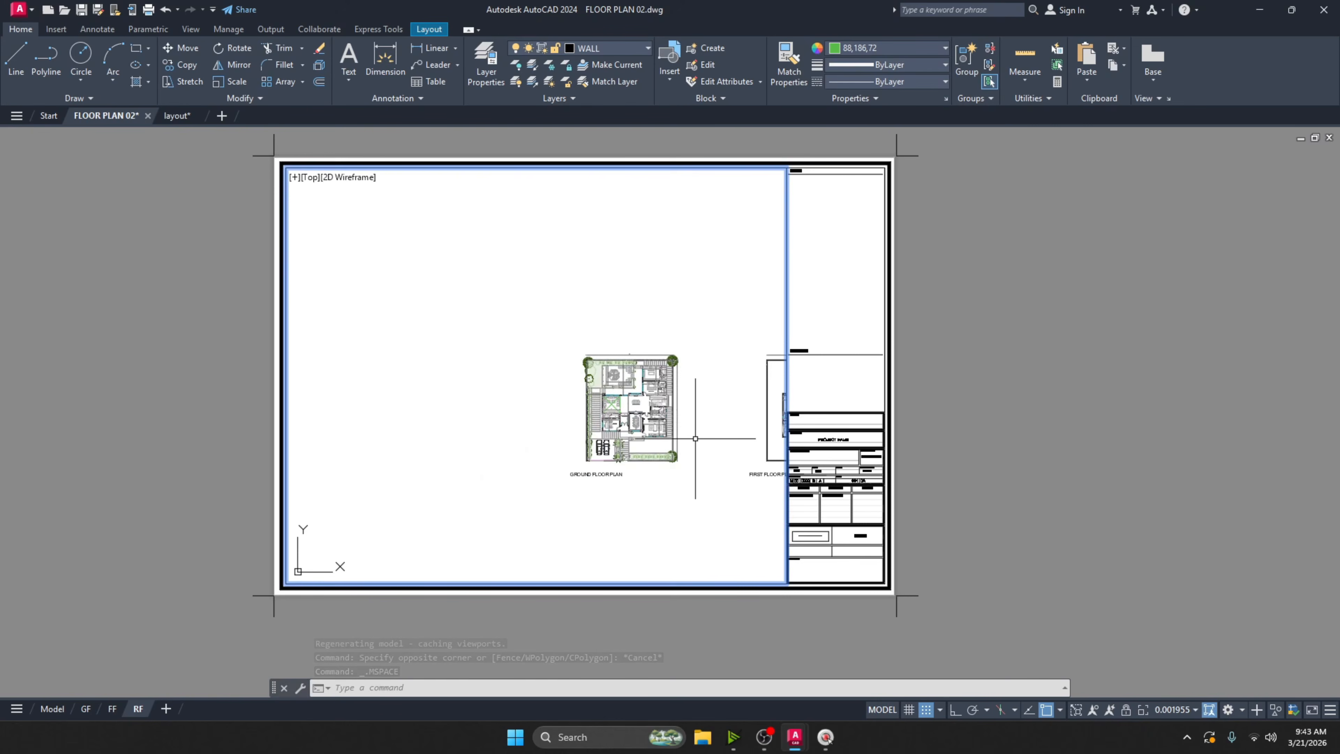
middle_click_drag(692, 438, 426, 435)
scroll(604, 430, "up", 4)
middle_click_drag(692, 451, 592, 457)
scroll(591, 458, "up", 2)
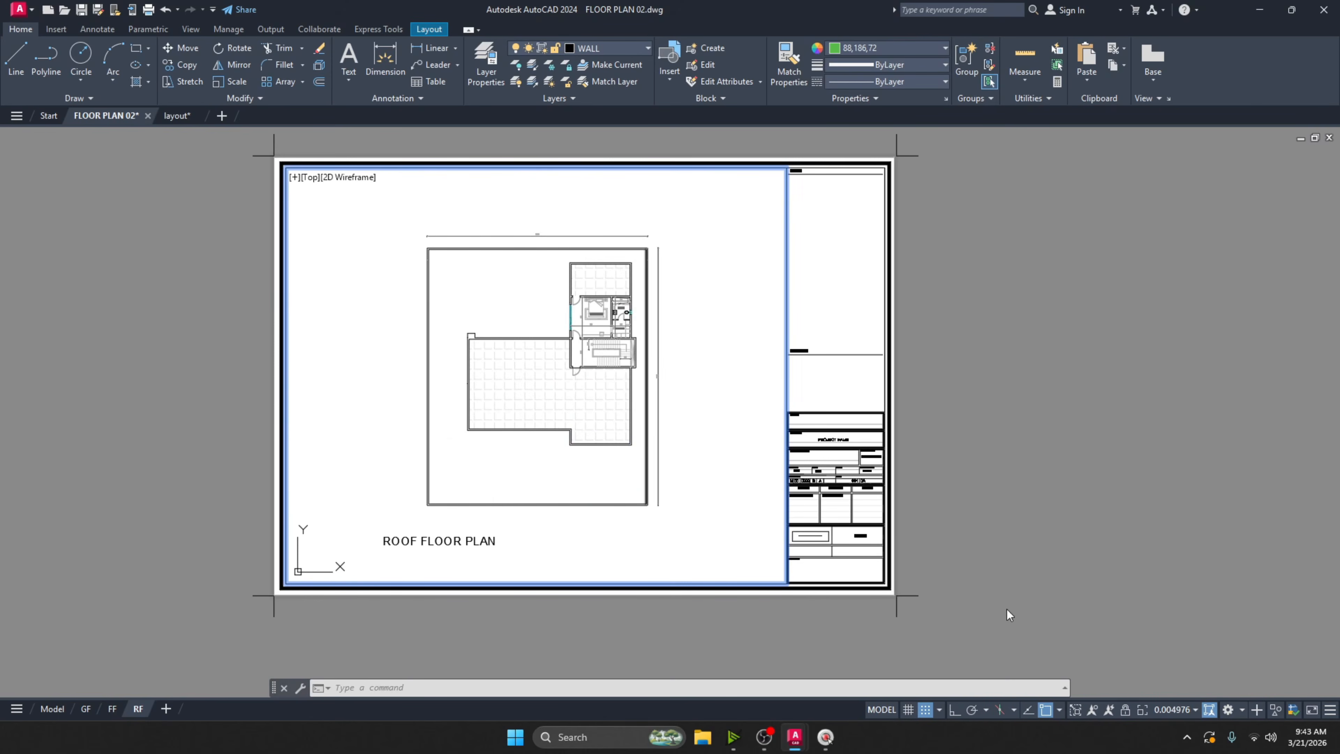
left_click(1162, 707)
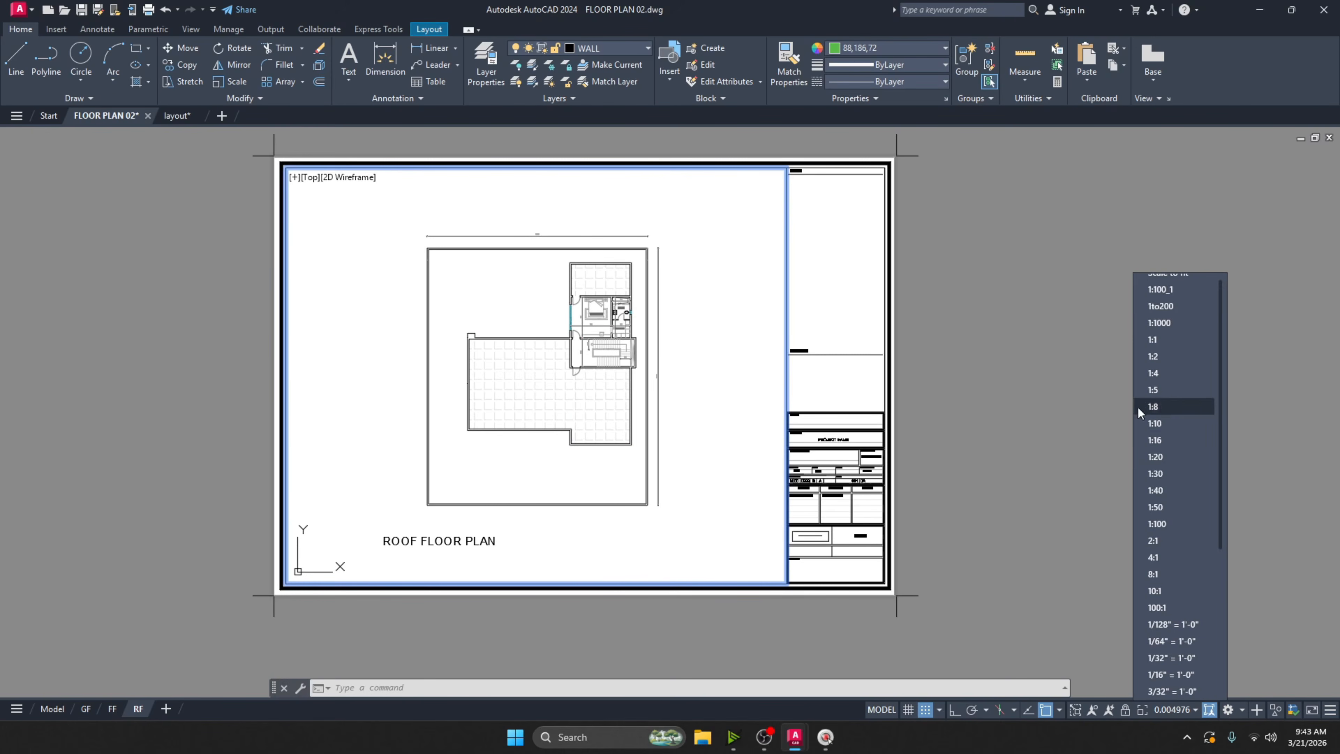
left_click(1112, 308)
Reset the RF viewport to the 1to200 scale and centre the roof floor plan within it.
double_click(656, 438)
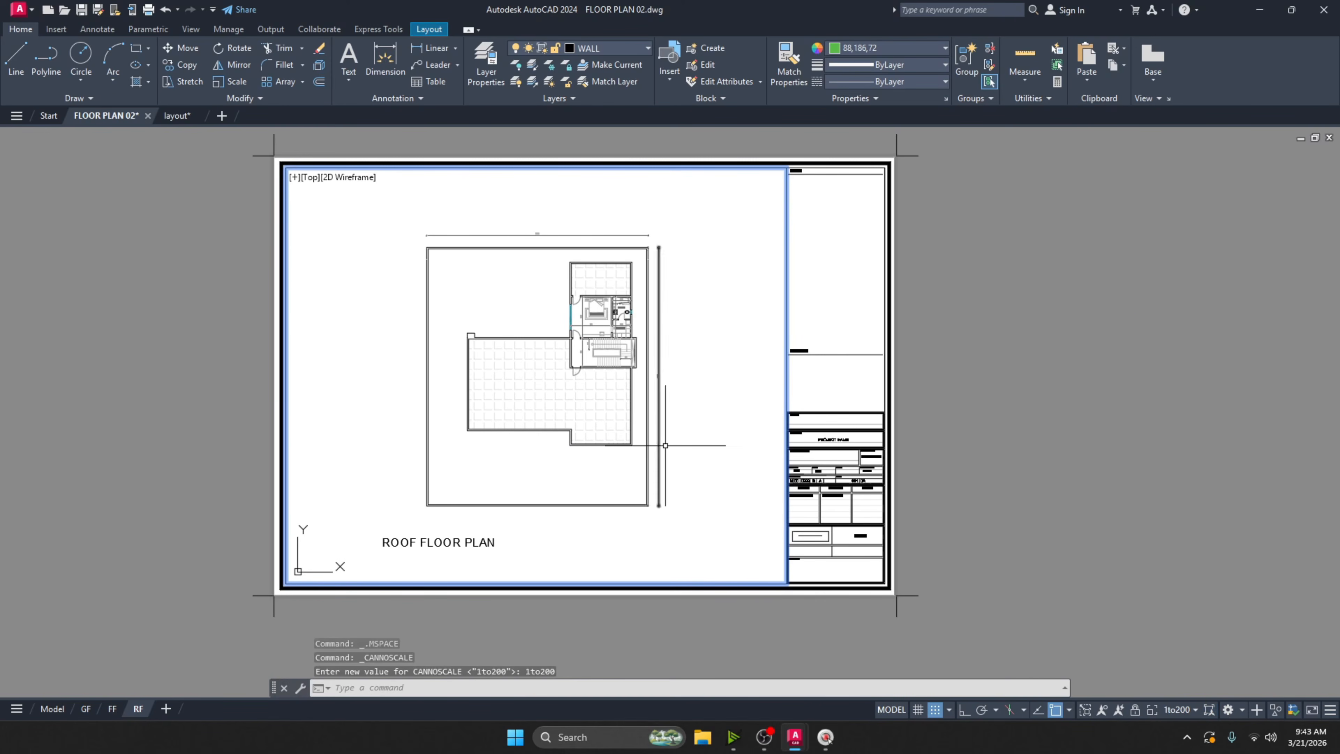
scroll(562, 454, "up", 4)
scroll(562, 454, "up", 2)
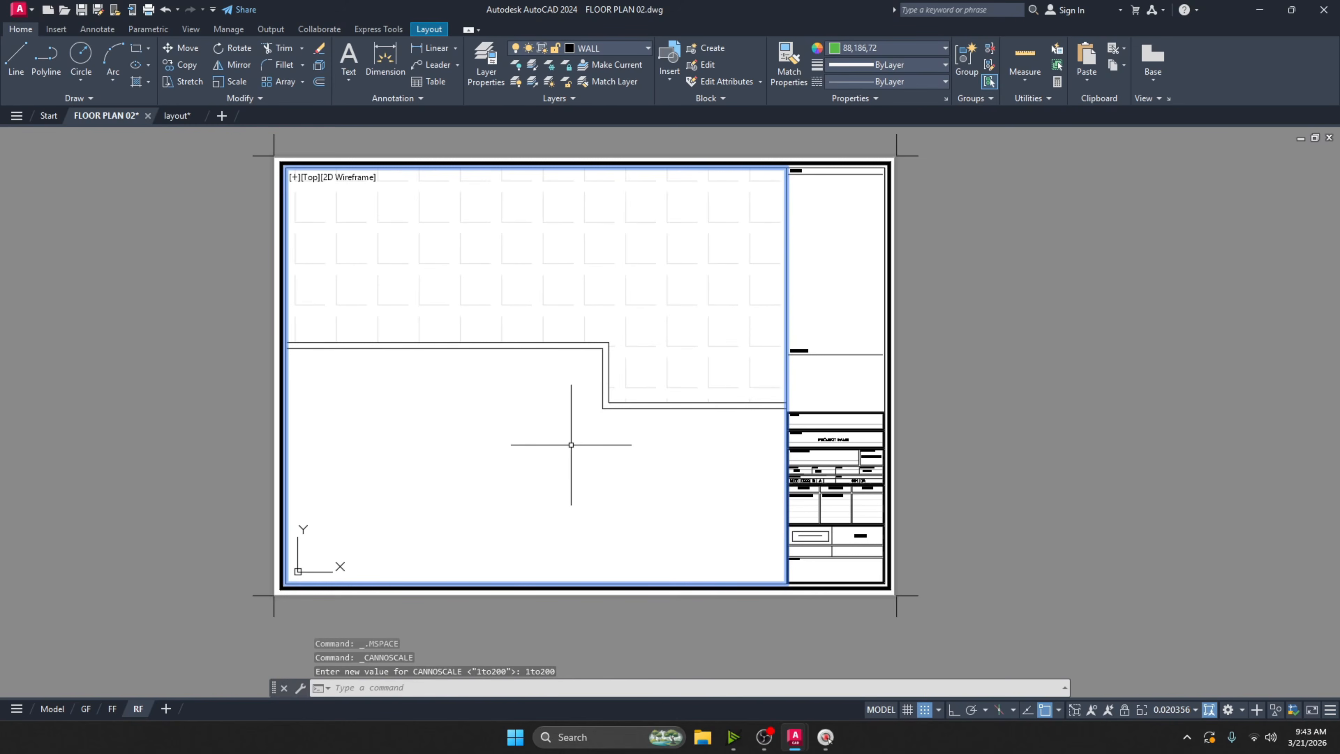
left_click(1190, 708)
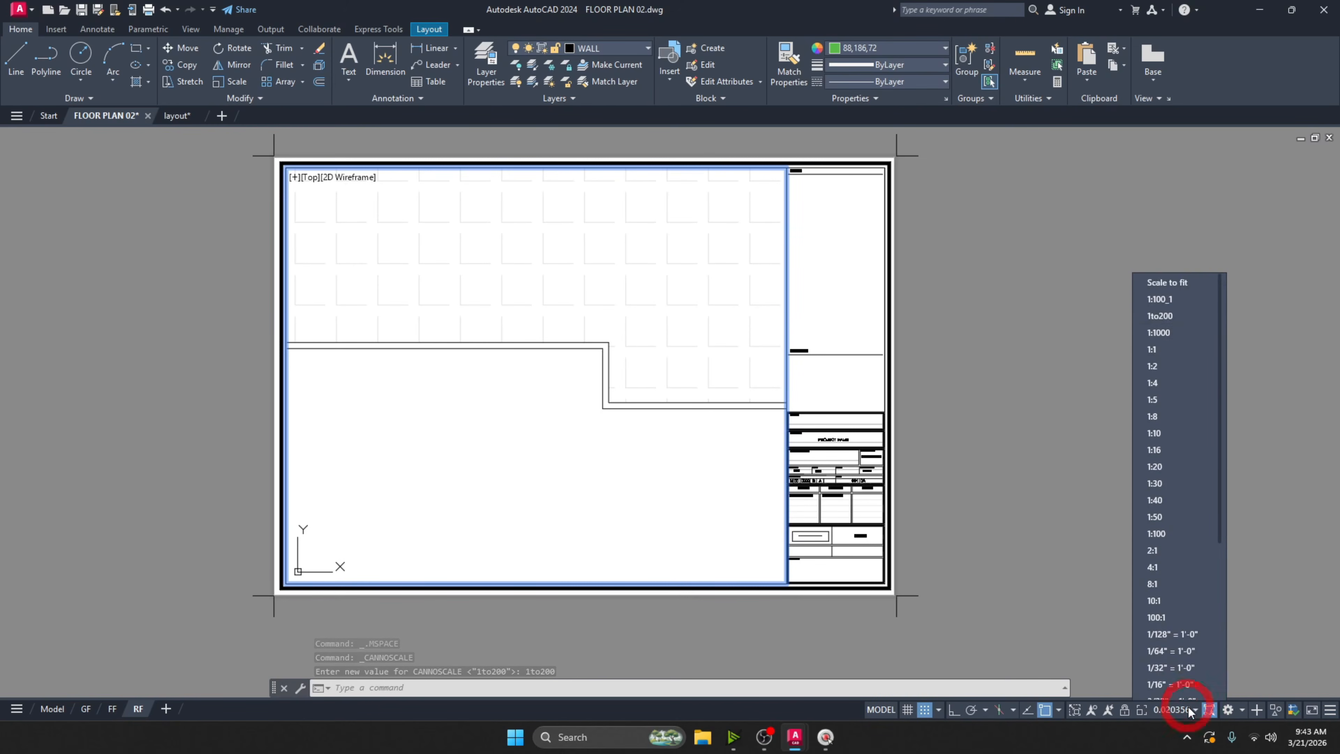
left_click(1166, 306)
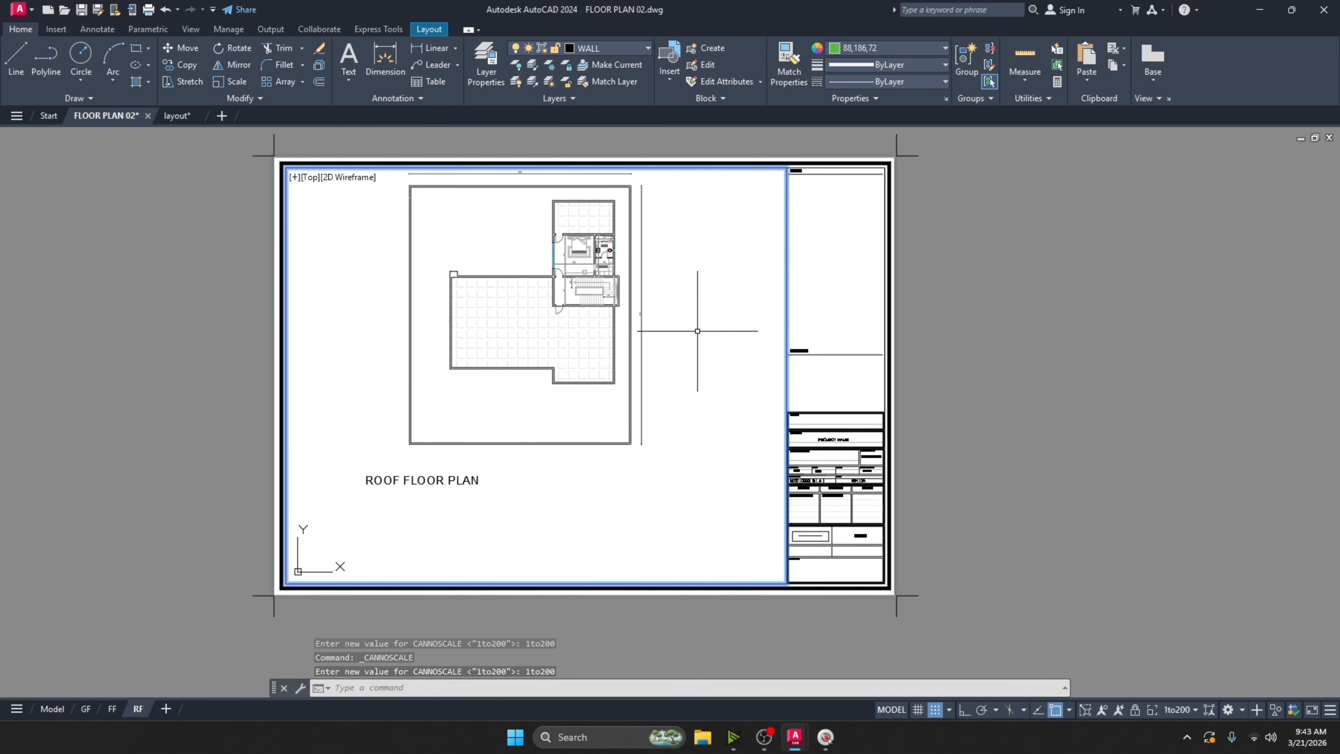
middle_click_drag(697, 331, 703, 380)
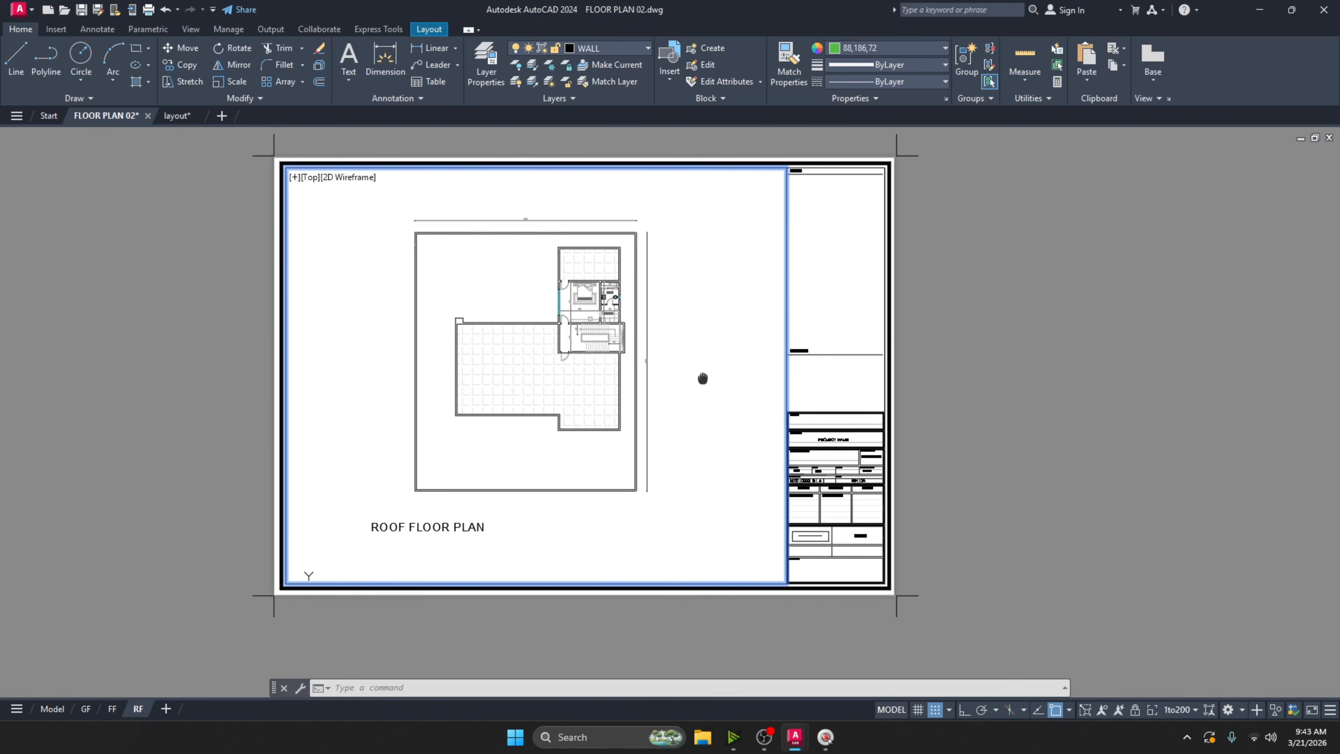
Leave the RF viewport and return to paper space on the layout.
double_click(1001, 377)
scroll(435, 369, "up", 3)
scroll(428, 368, "down", 3)
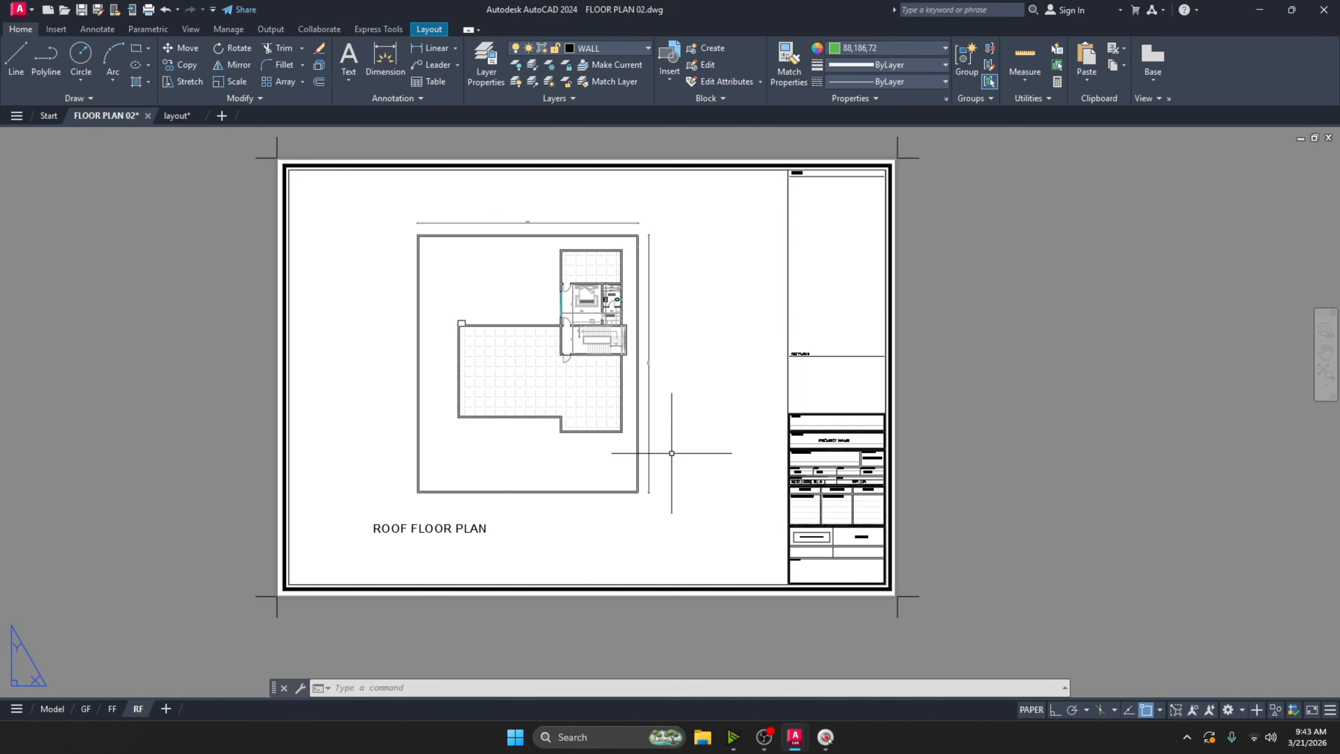
scroll(670, 450, "down", 2)
scroll(431, 470, "up", 2)
middle_click_drag(660, 440, 520, 473)
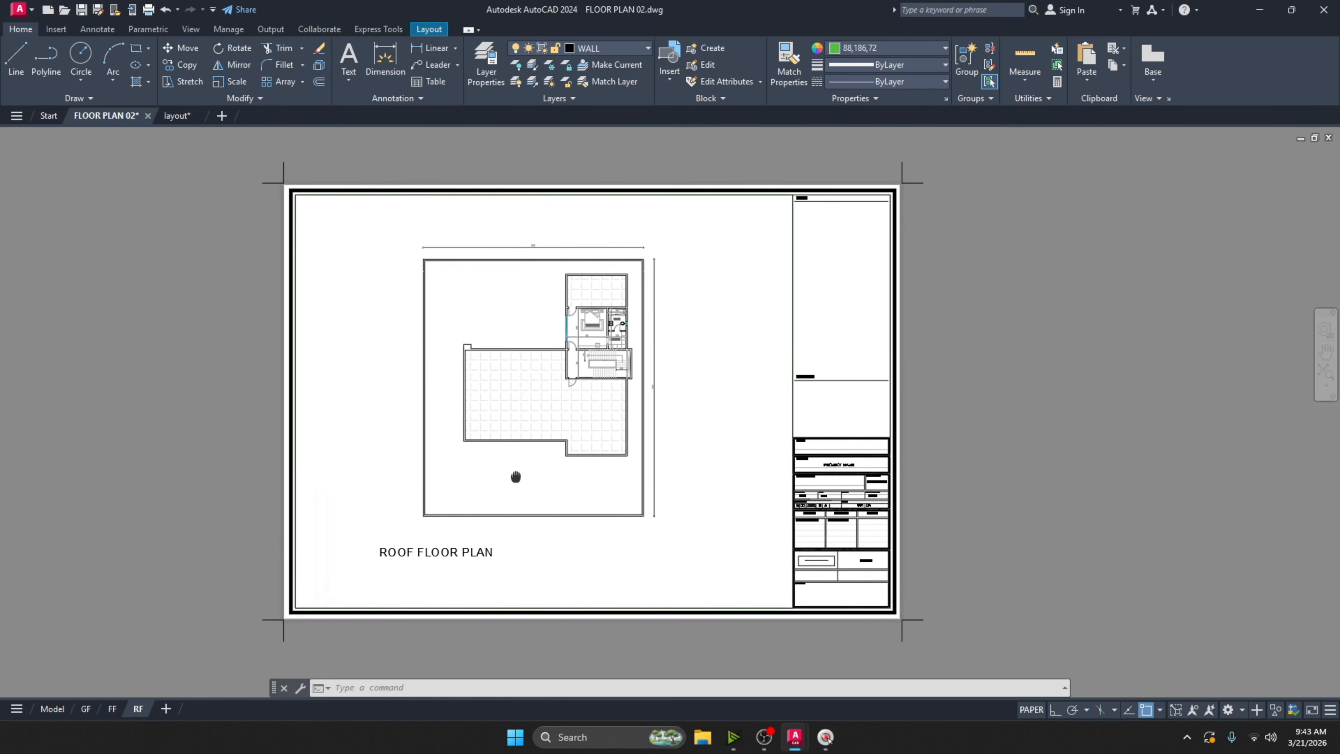
Review the GF, FF and RF layouts in turn and examine the title block fields on the RF sheet.
left_click(83, 710)
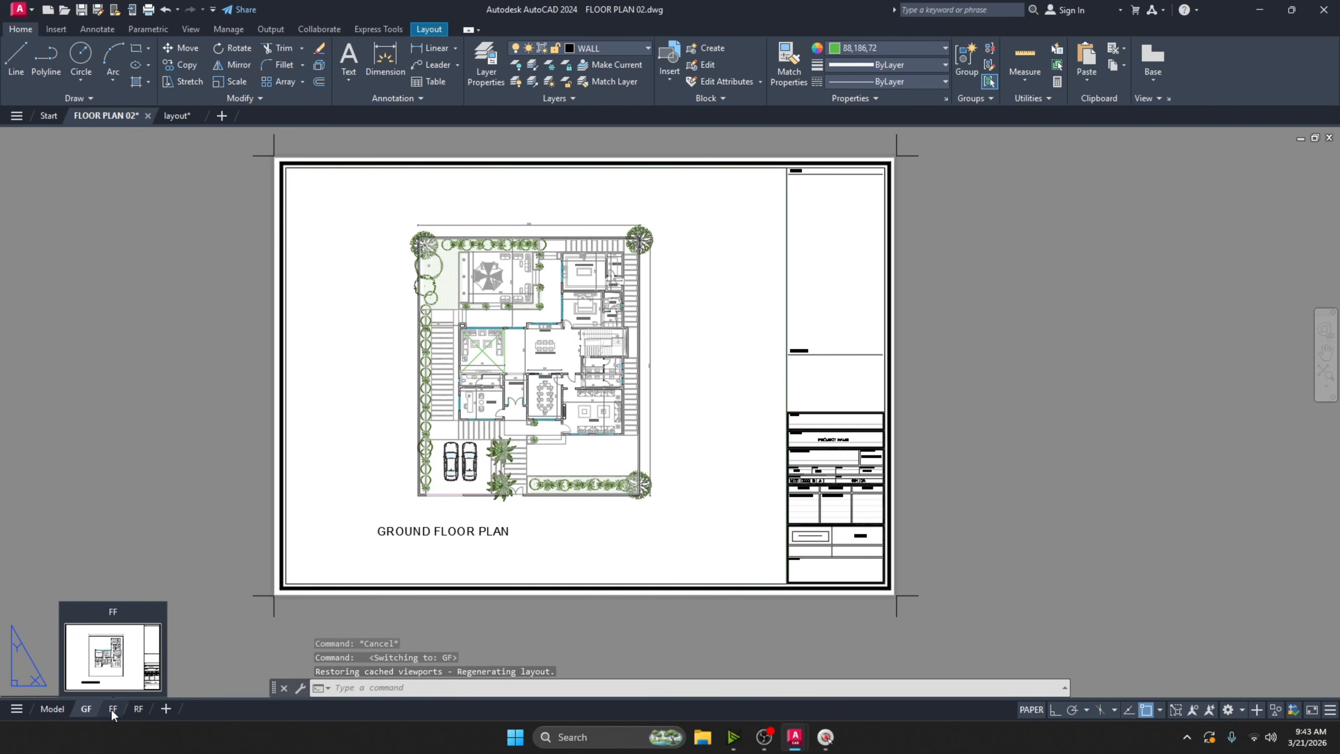
left_click(110, 709)
left_click(140, 709)
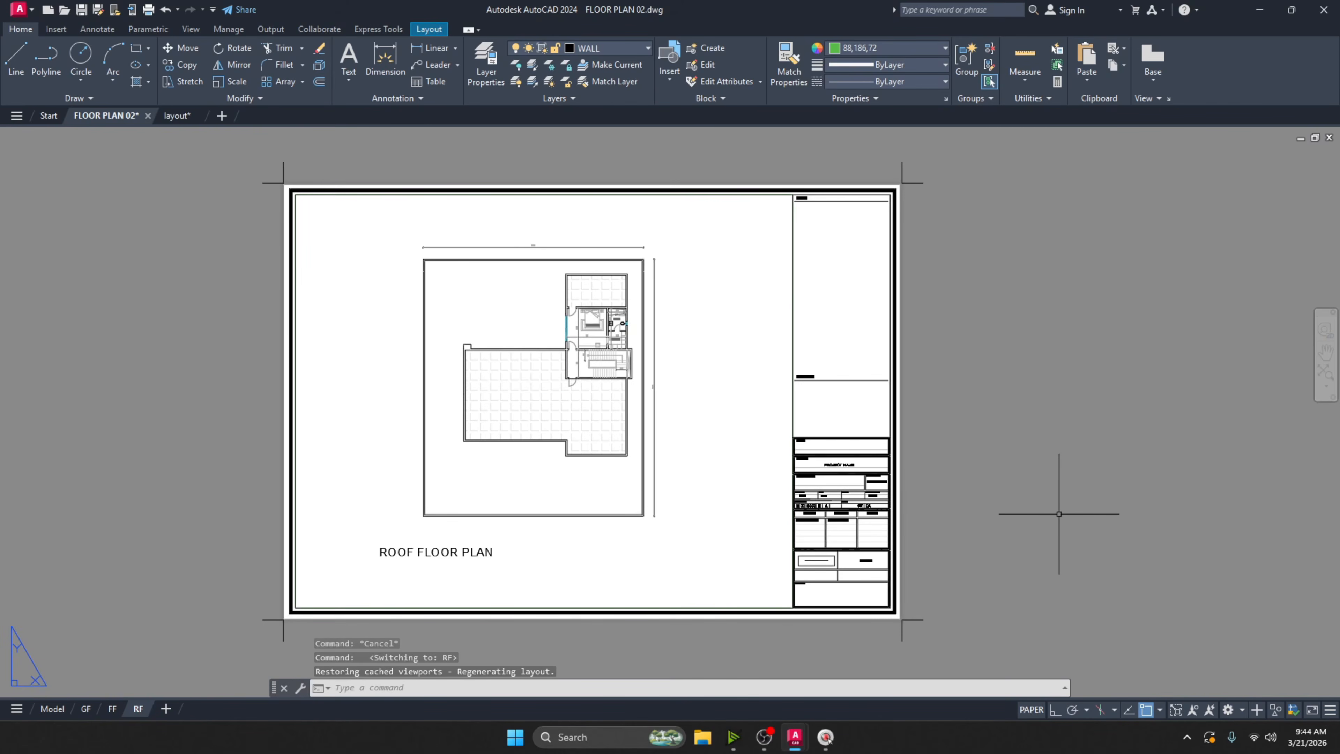
scroll(897, 496, "up", 4)
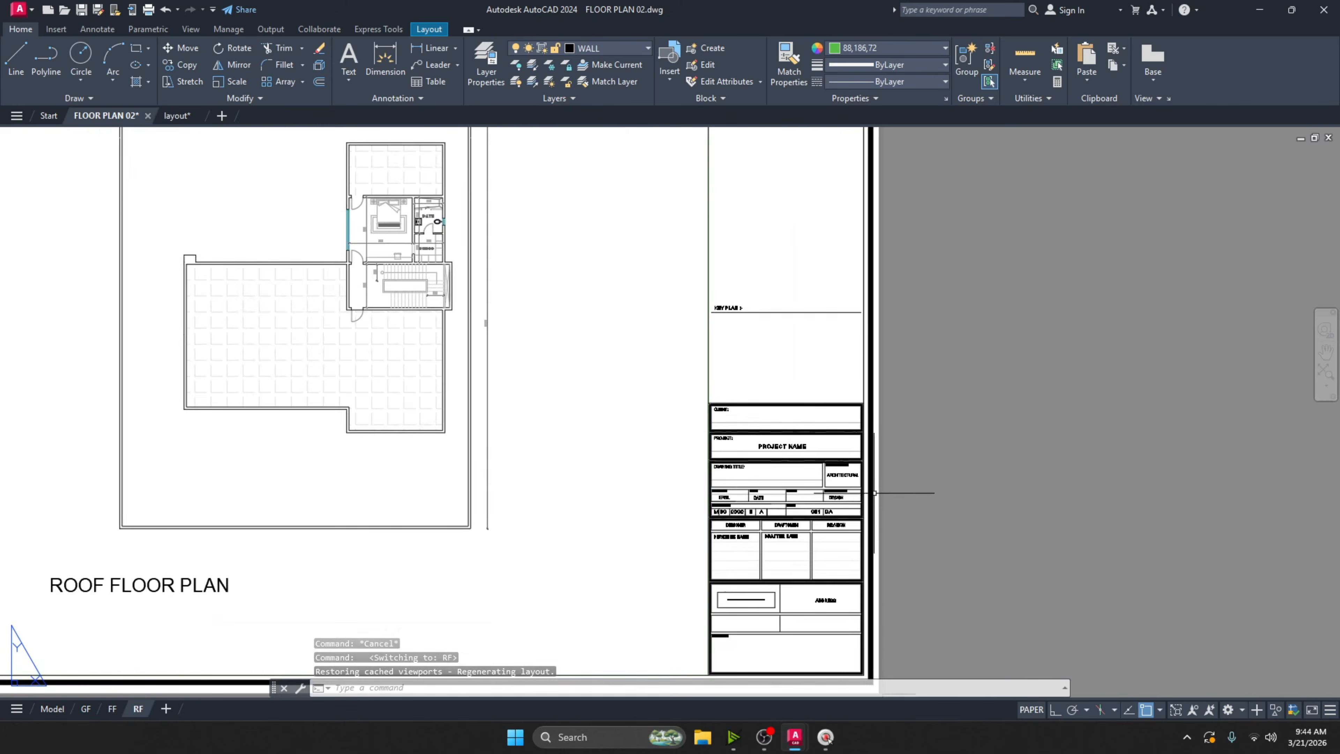
scroll(759, 499, "up", 3)
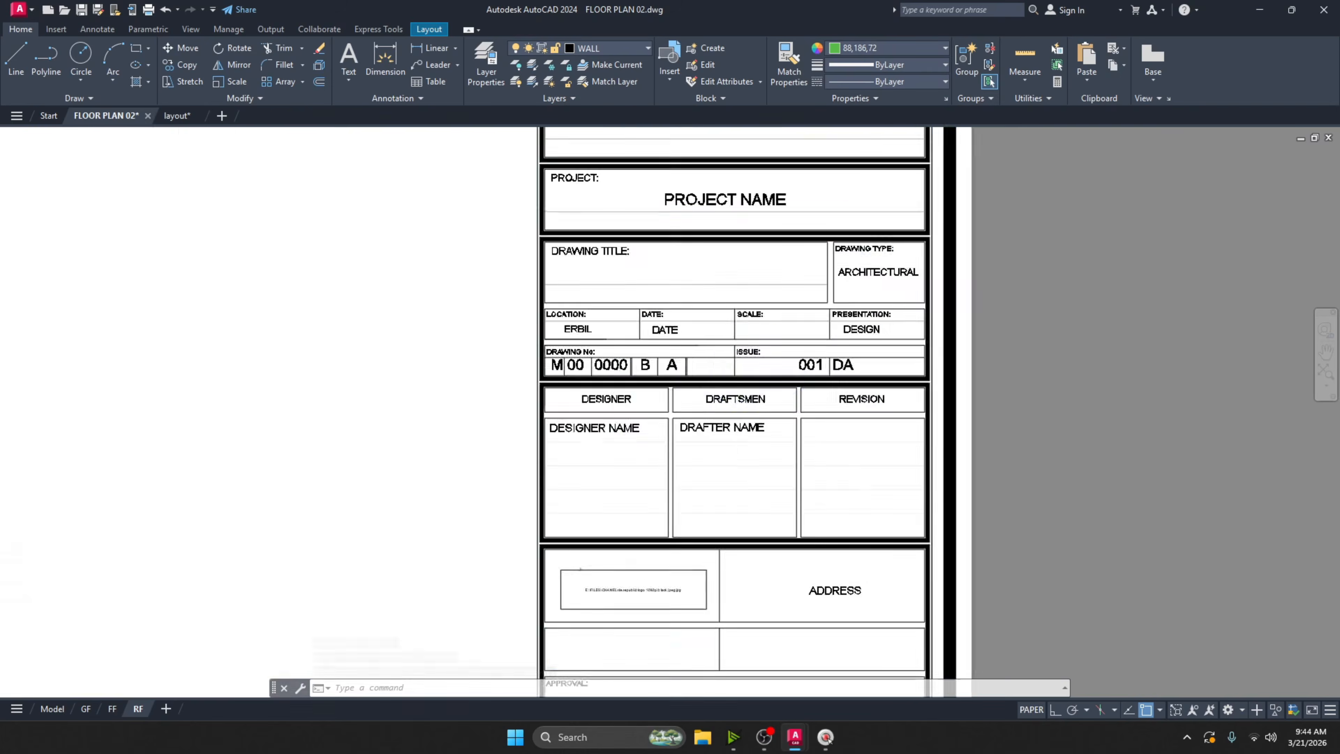
scroll(670, 395, "down", 3)
middle_click_drag(720, 239, 754, 496)
scroll(756, 490, "down", 4)
middle_click_drag(622, 503, 646, 349)
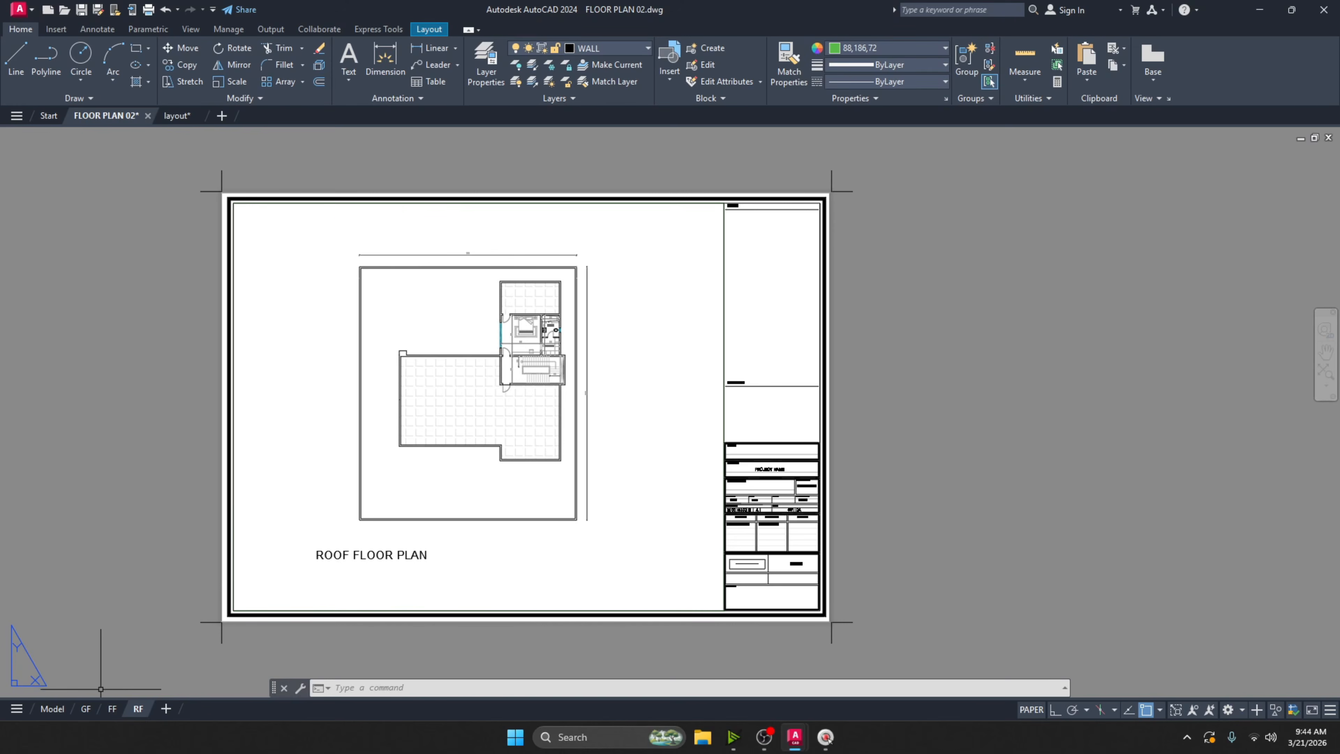
Select all layouts and open the Publish settings for the selected layouts.
right_click(91, 707)
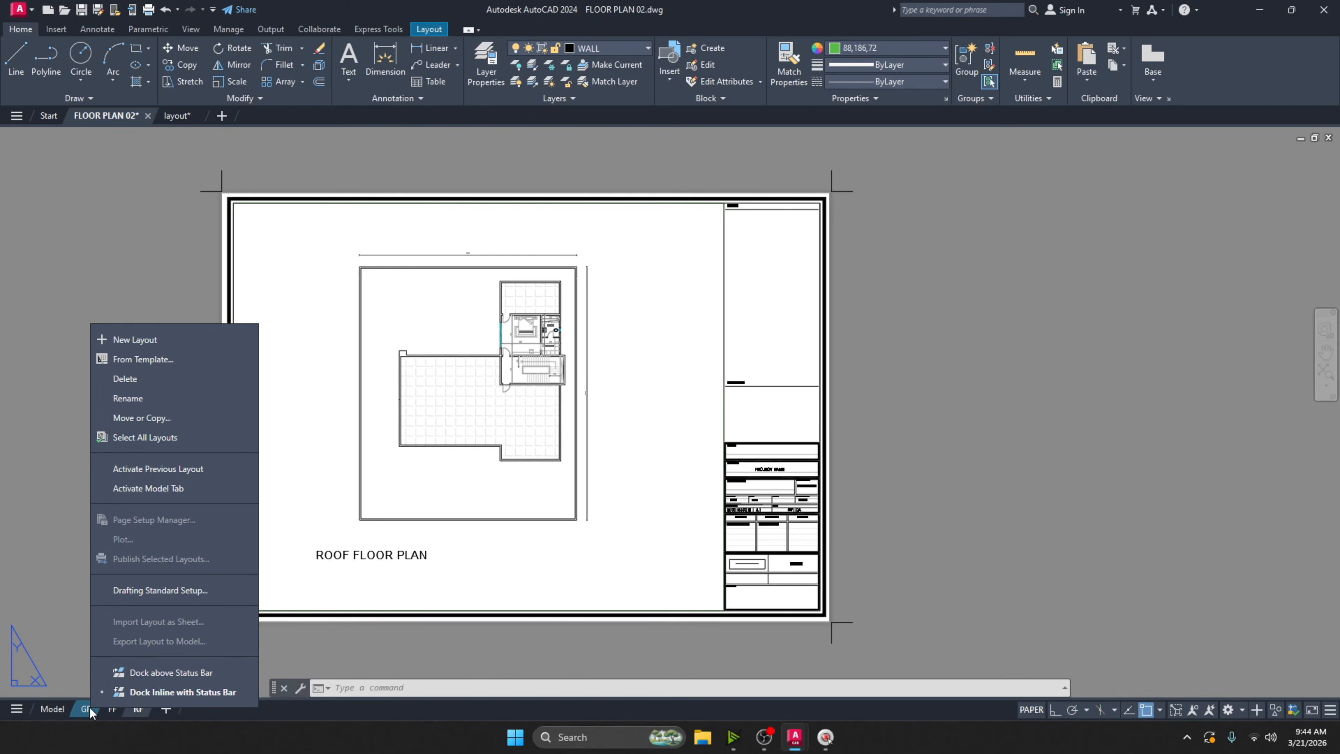
left_click(151, 435)
mouse_move(83, 711)
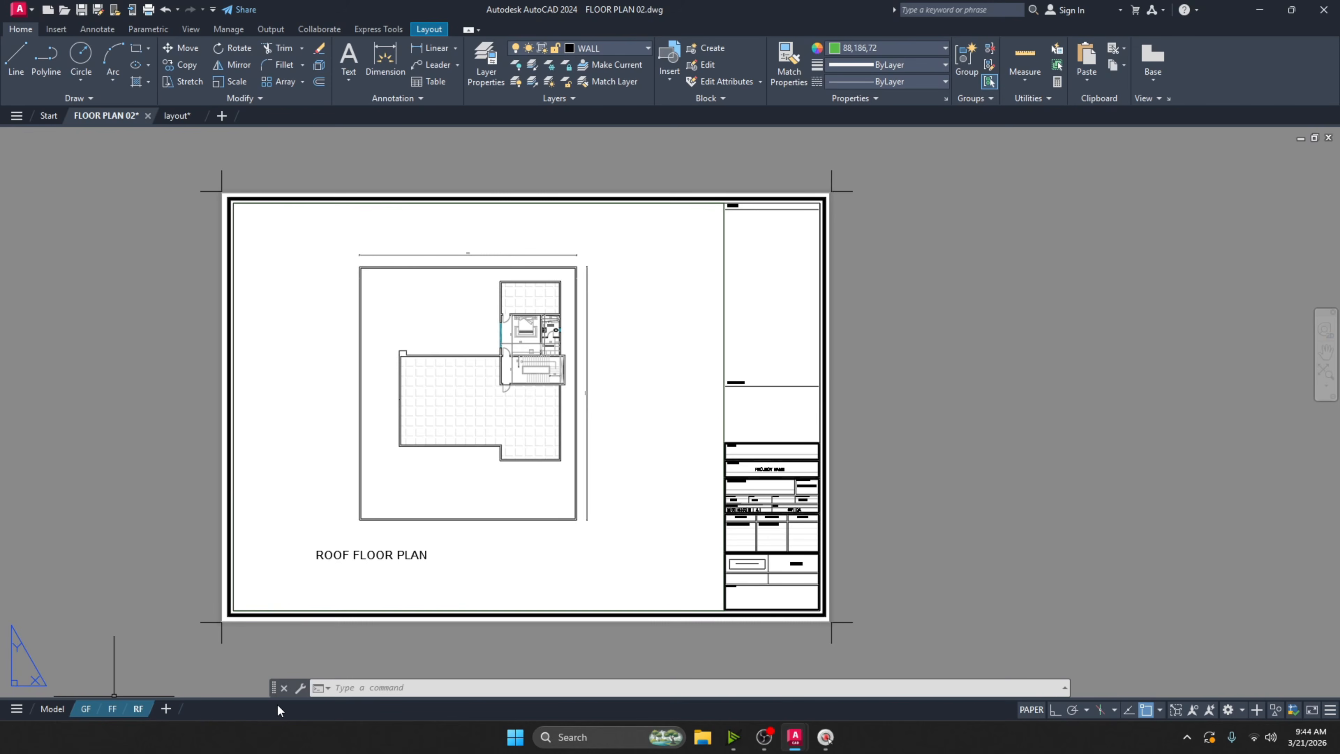
right_click(87, 708)
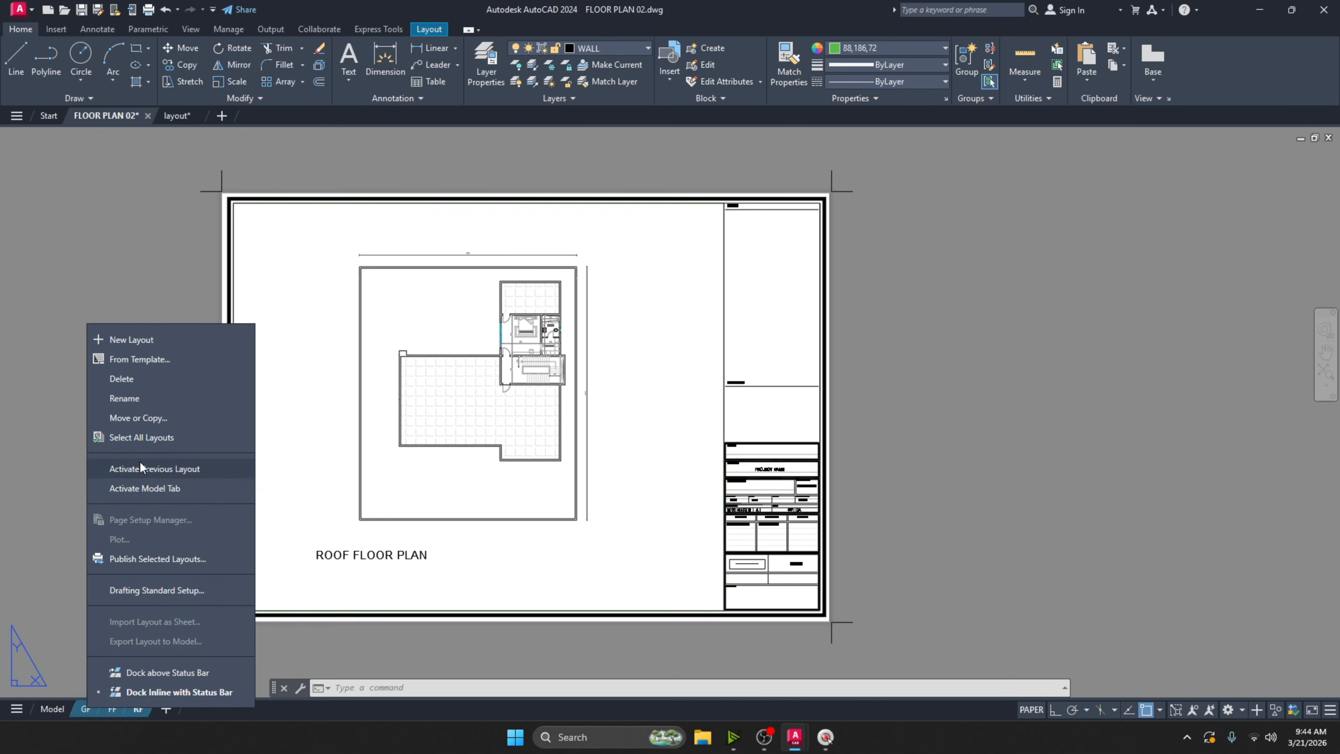
left_click(173, 558)
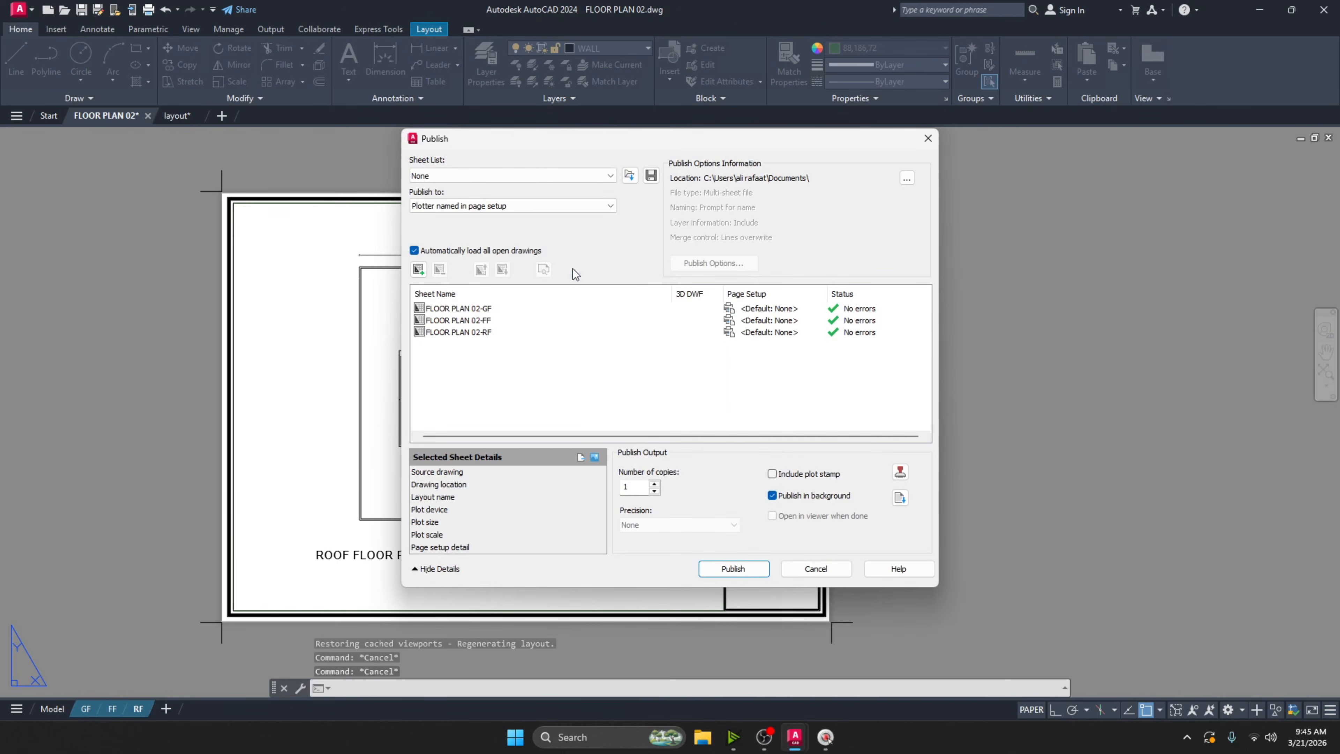
Set the publish output to PDF and inspect the PDF publish options without changing them.
left_click(525, 205)
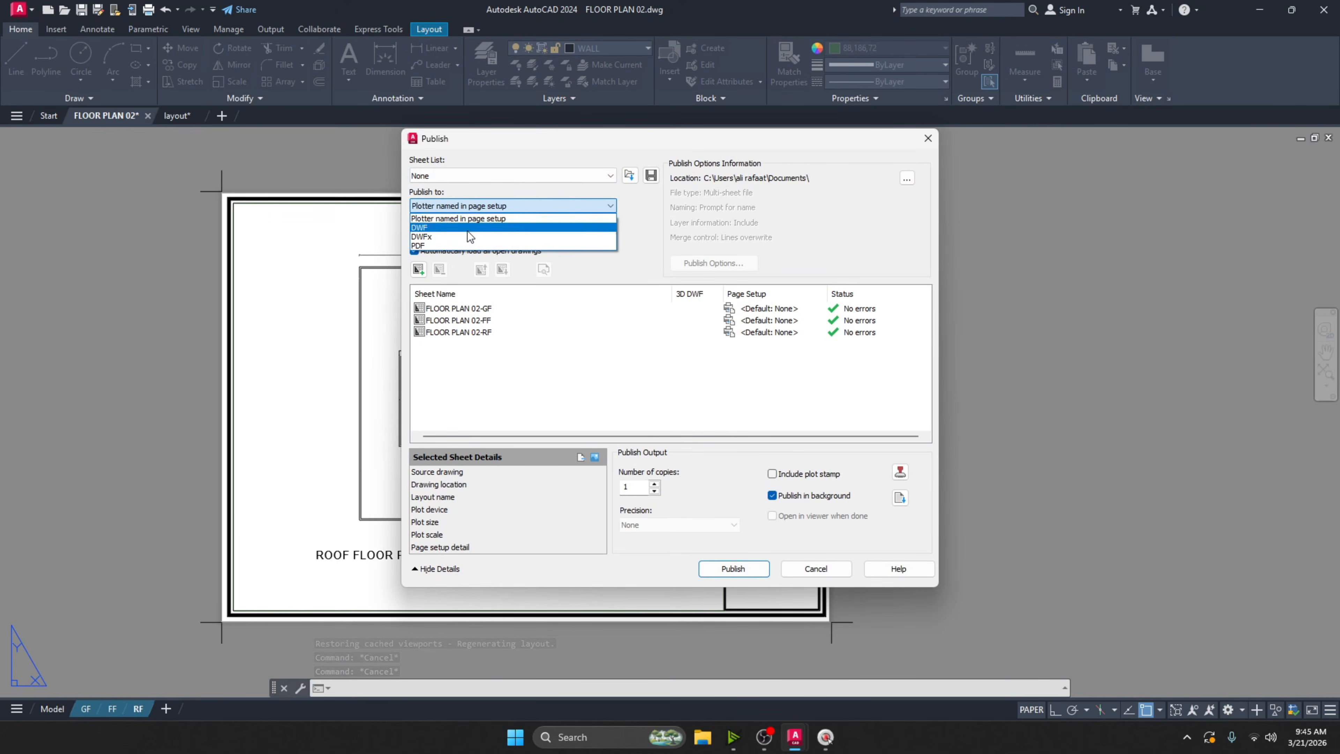
left_click(449, 245)
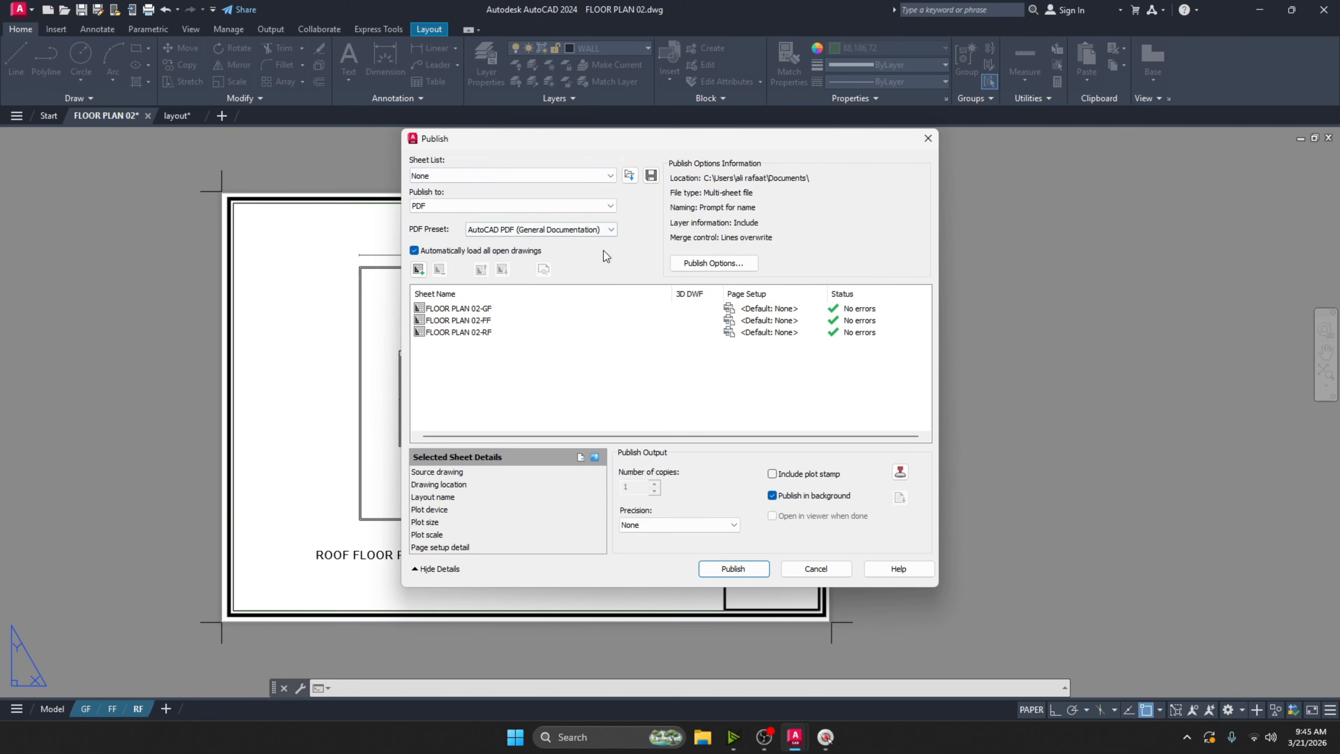
left_click(696, 263)
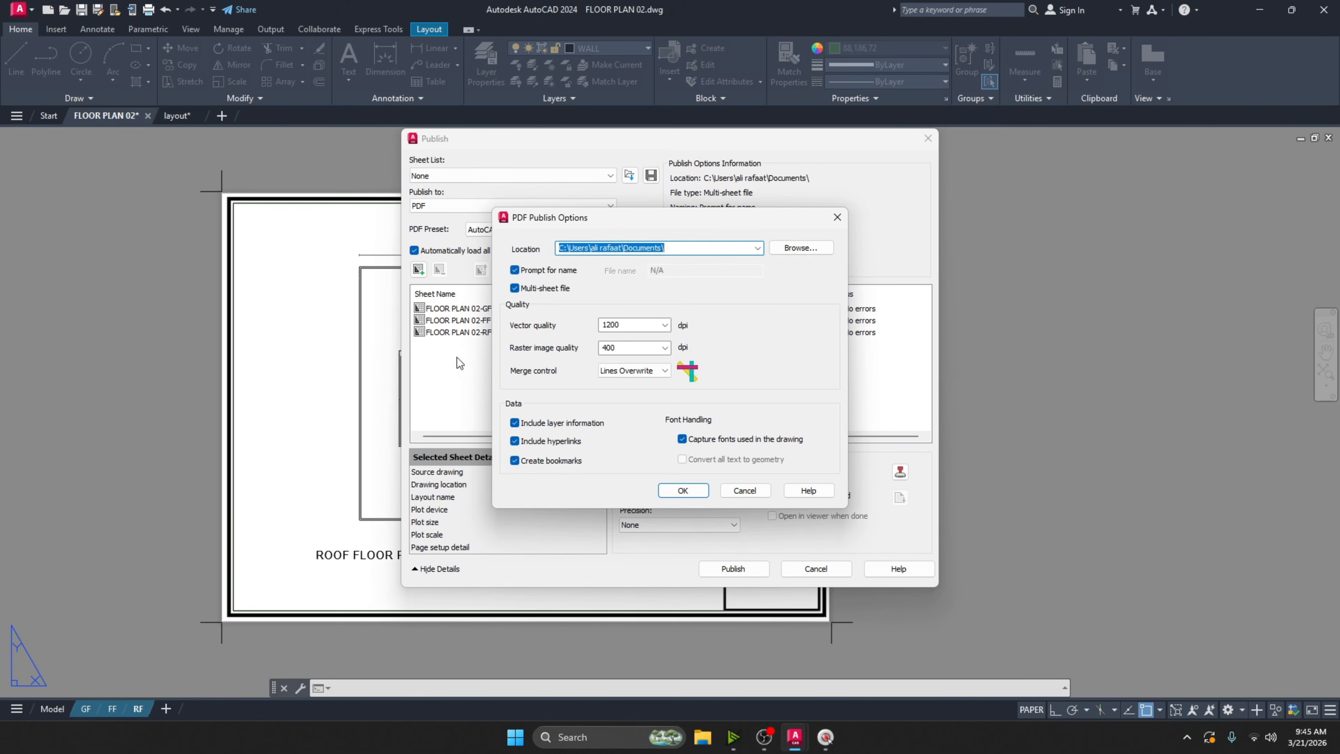
left_click(838, 215)
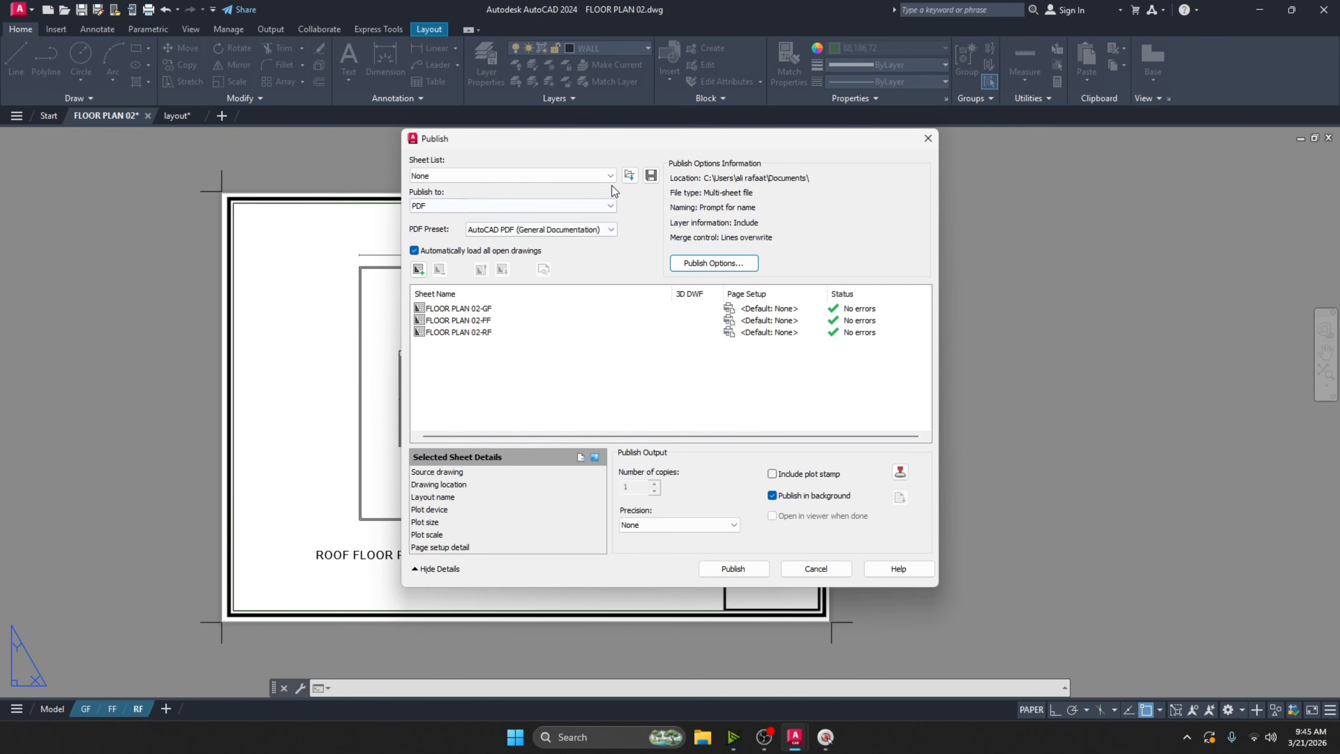
Try to save the current sheet list as a file.
left_click(652, 175)
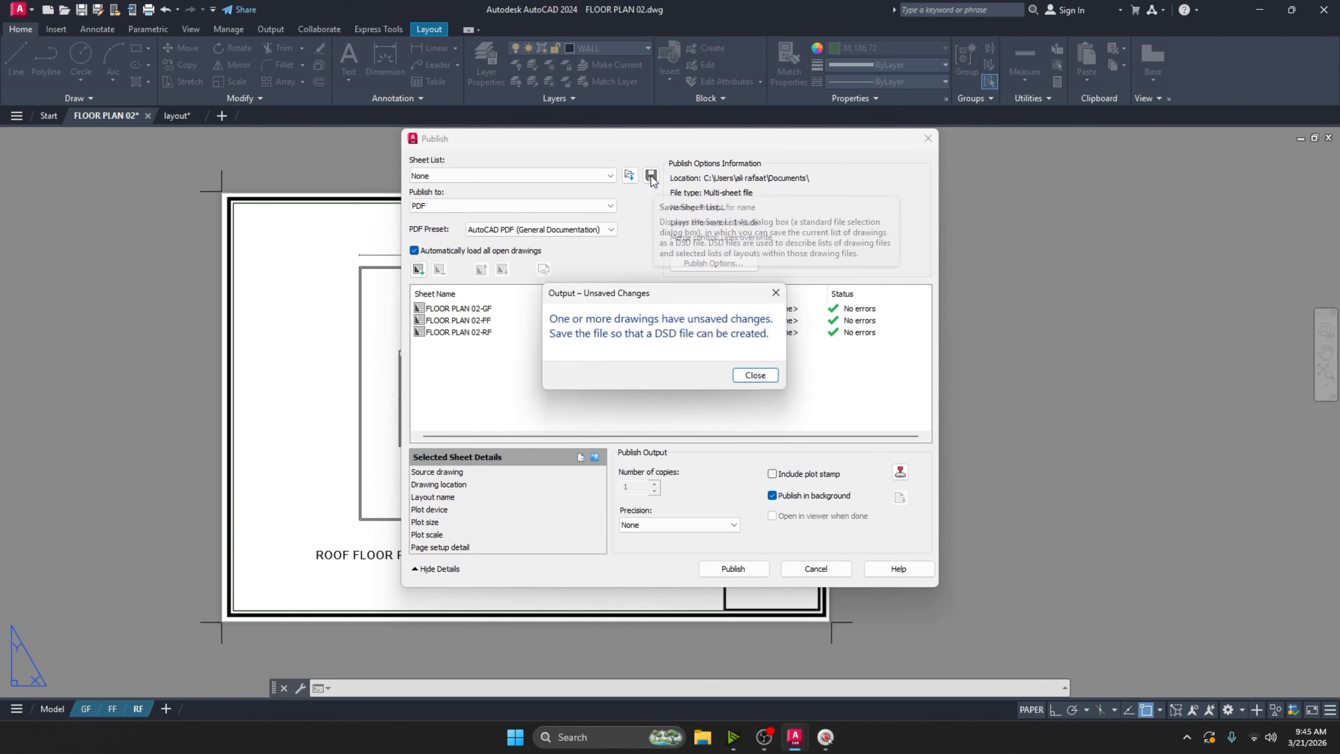
left_click(756, 375)
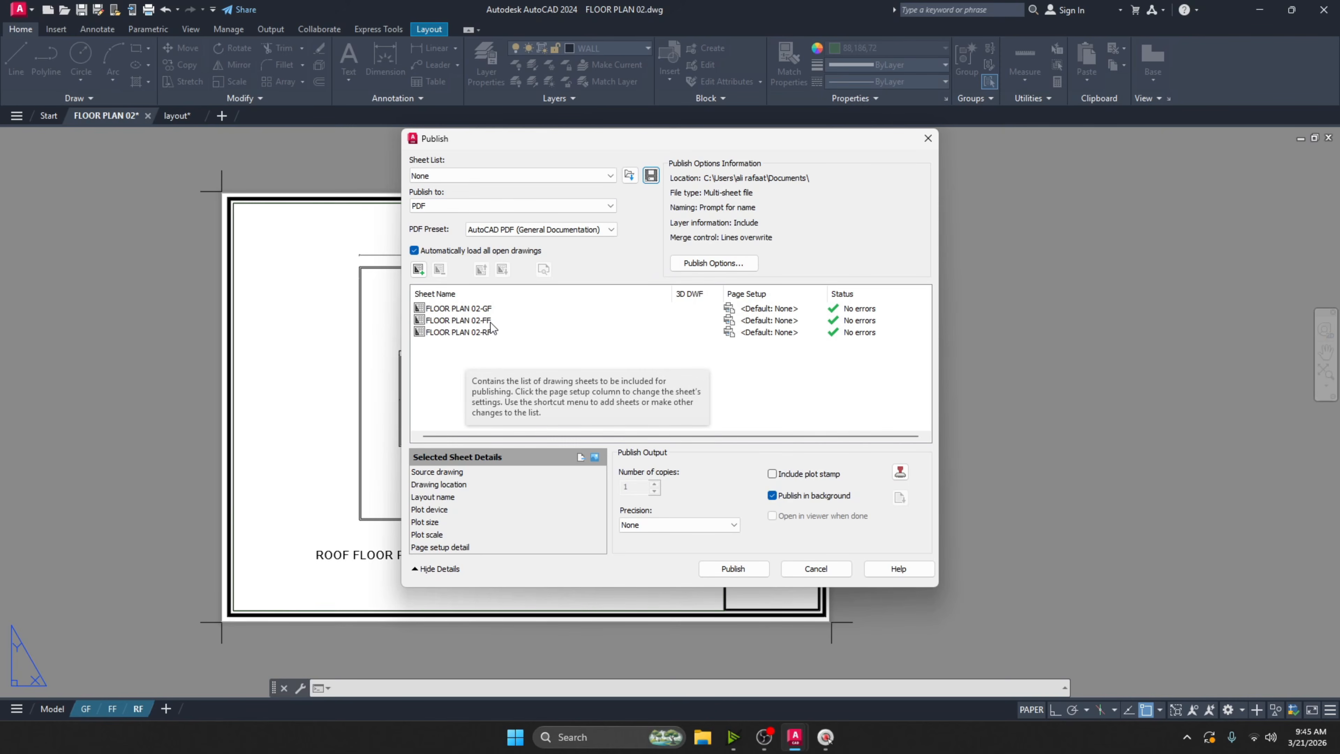
left_click(444, 176)
left_click(444, 178)
left_click(433, 210)
left_click(435, 210)
left_click(434, 210)
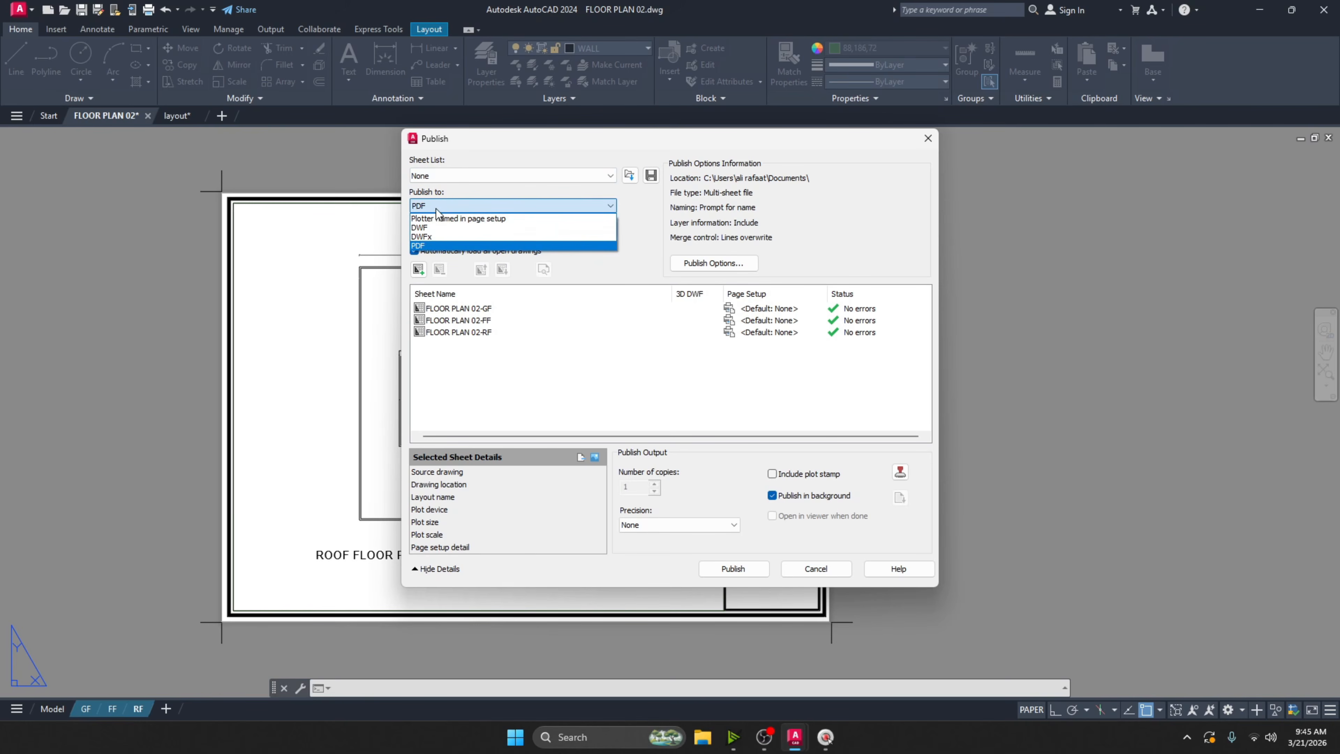
left_click(439, 206)
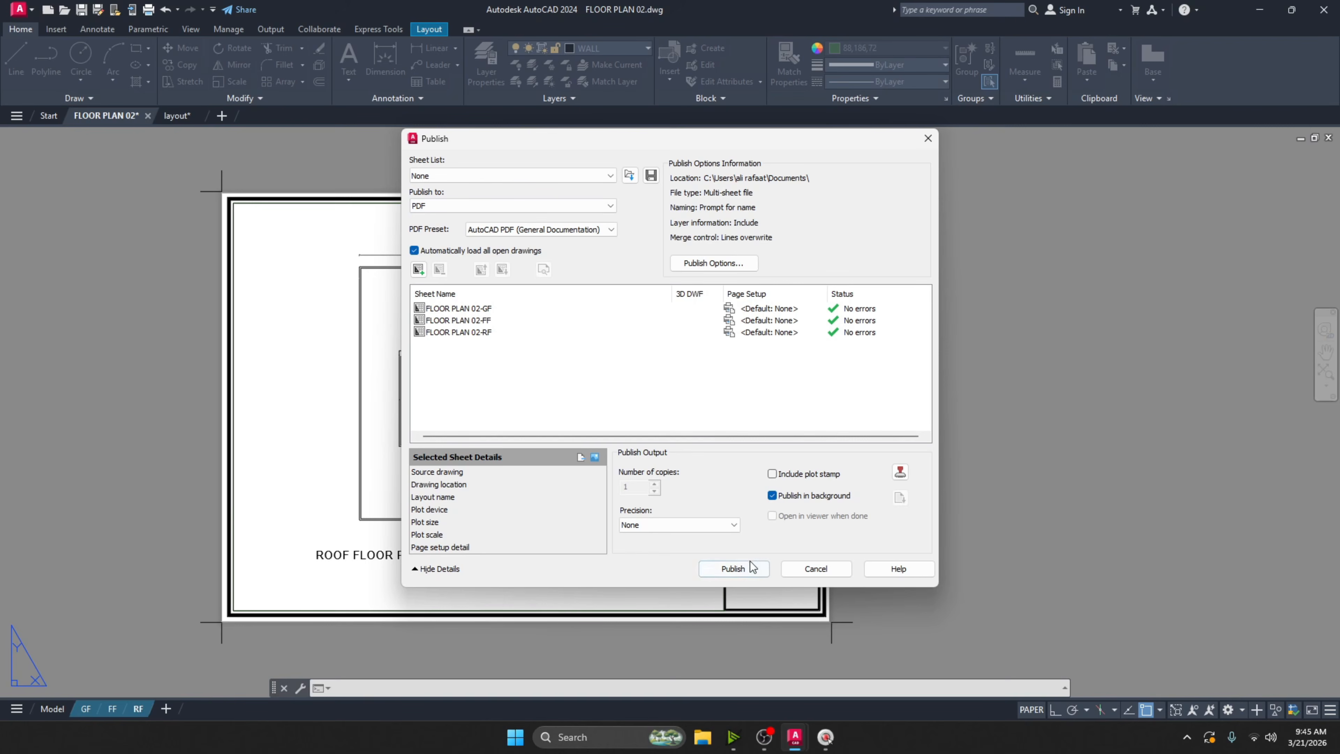
Start publishing the three sheets and create a folder named VILLA PDF on the Desktop for the output file.
left_click(733, 568)
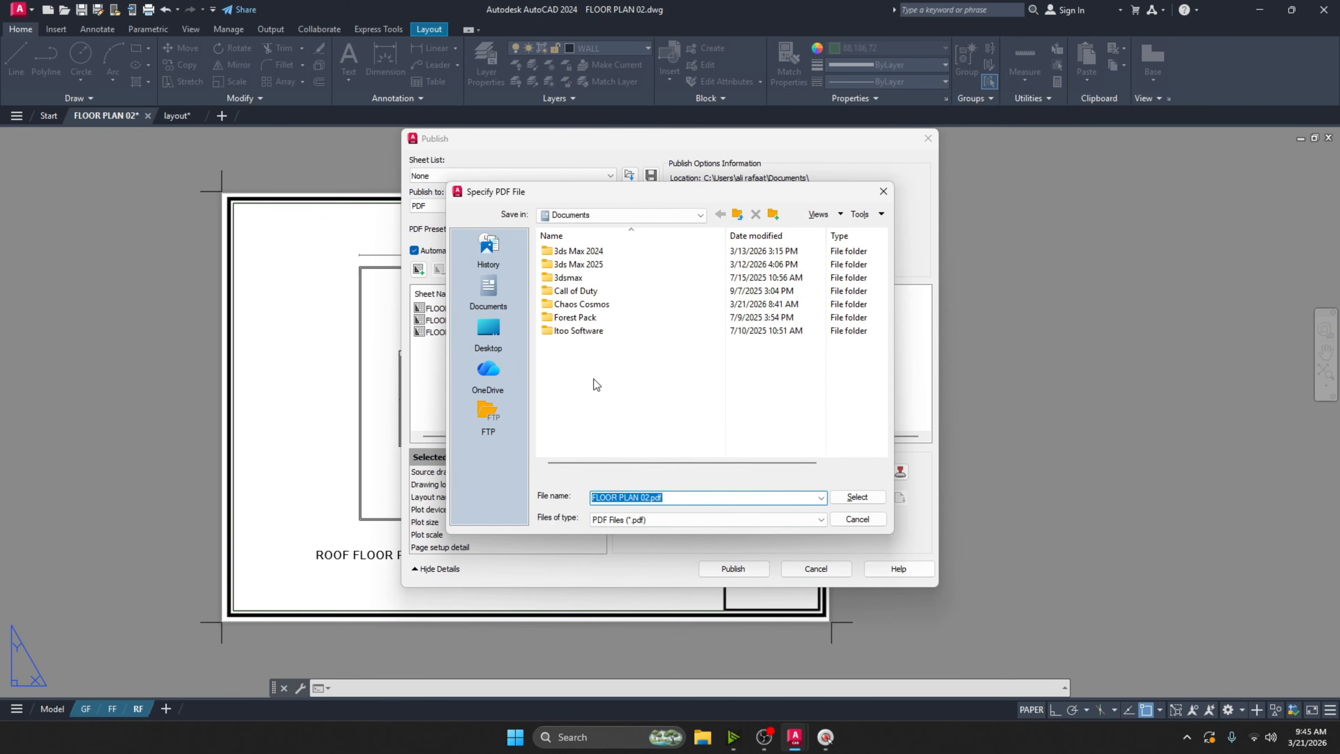
left_click(520, 349)
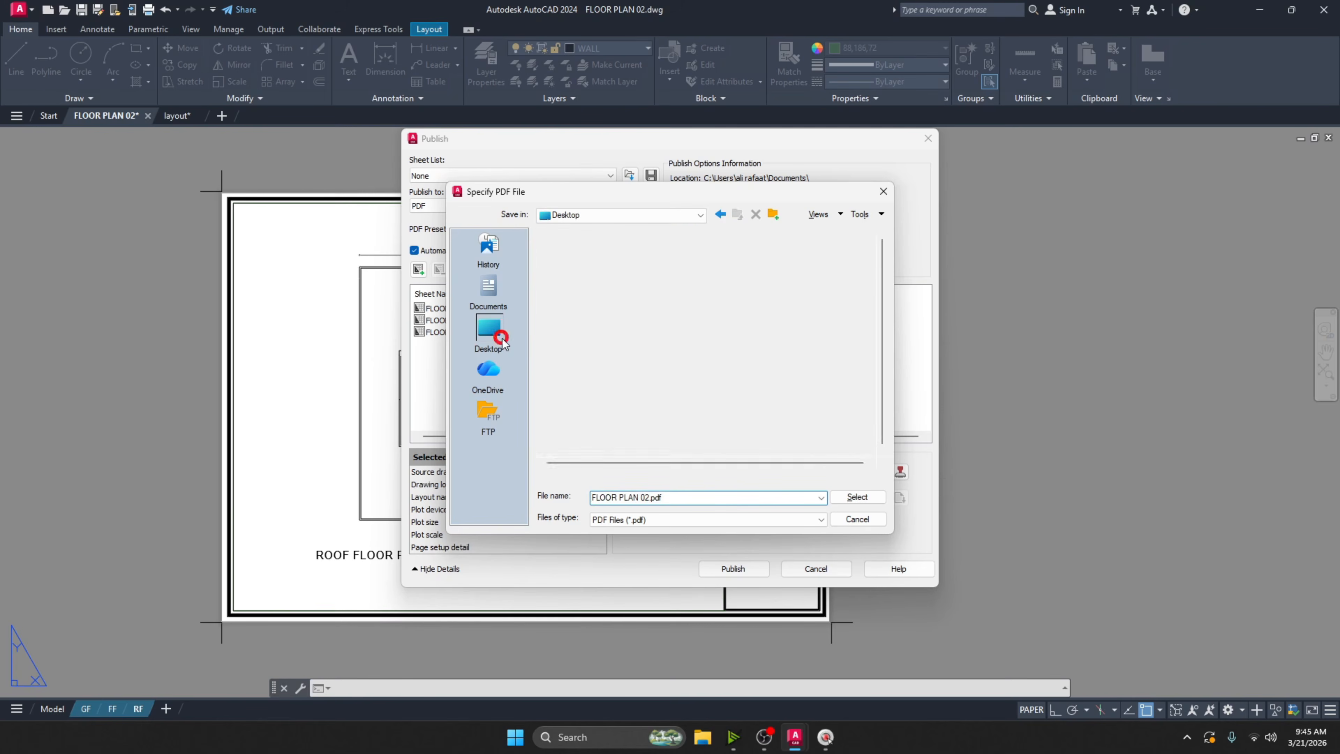
right_click(558, 435)
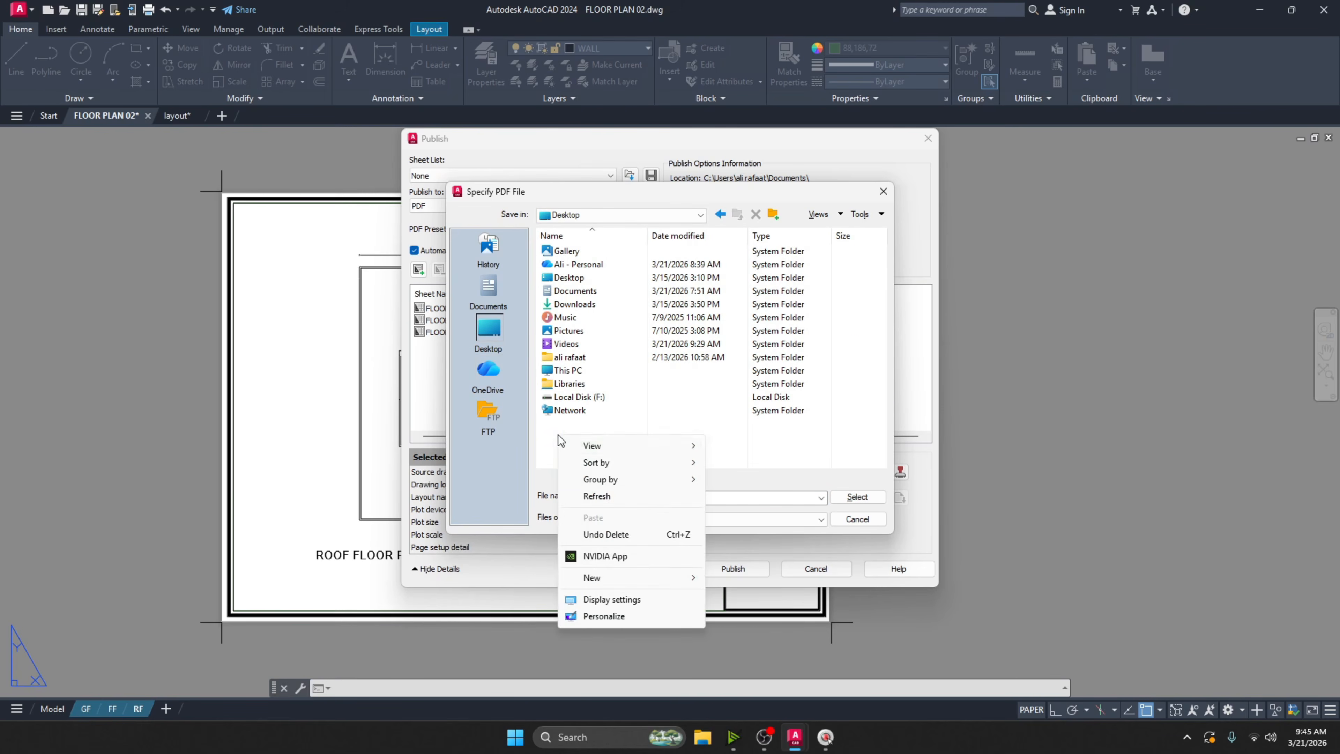
mouse_move(638, 577)
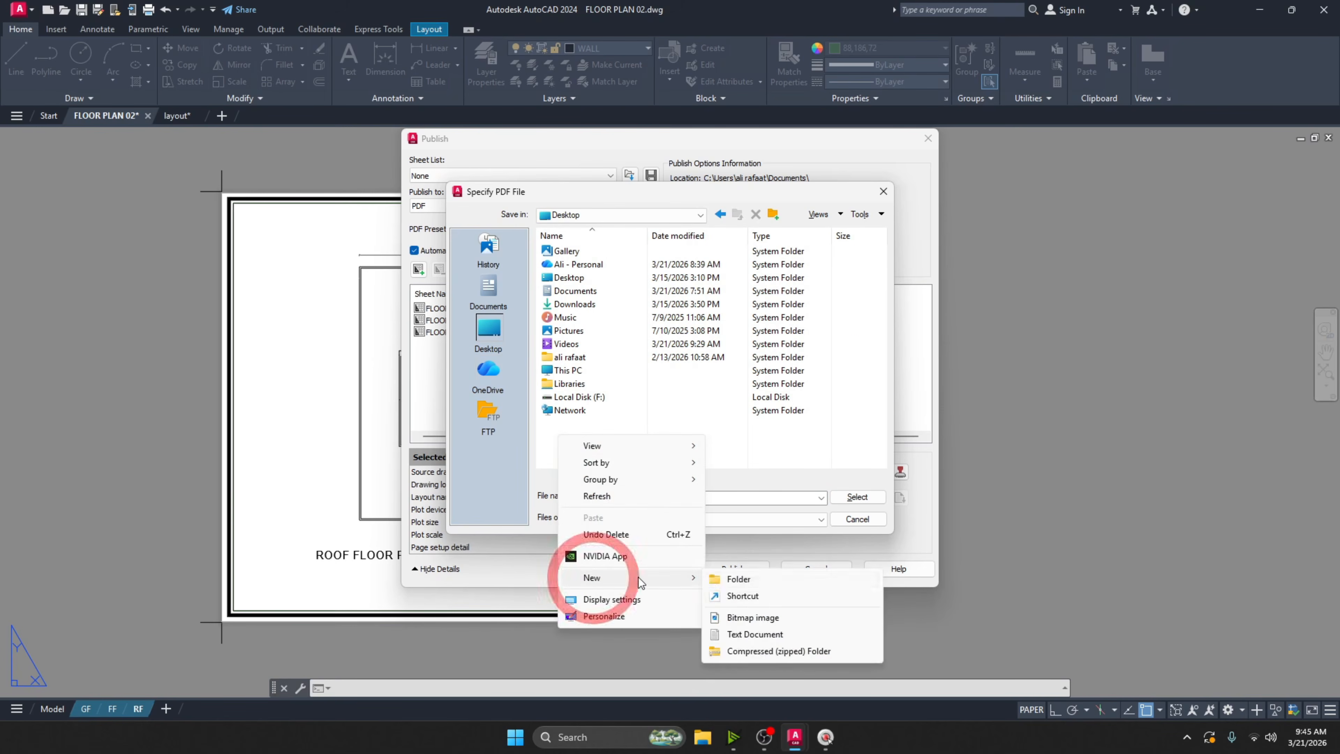
left_click(723, 582)
type("V")
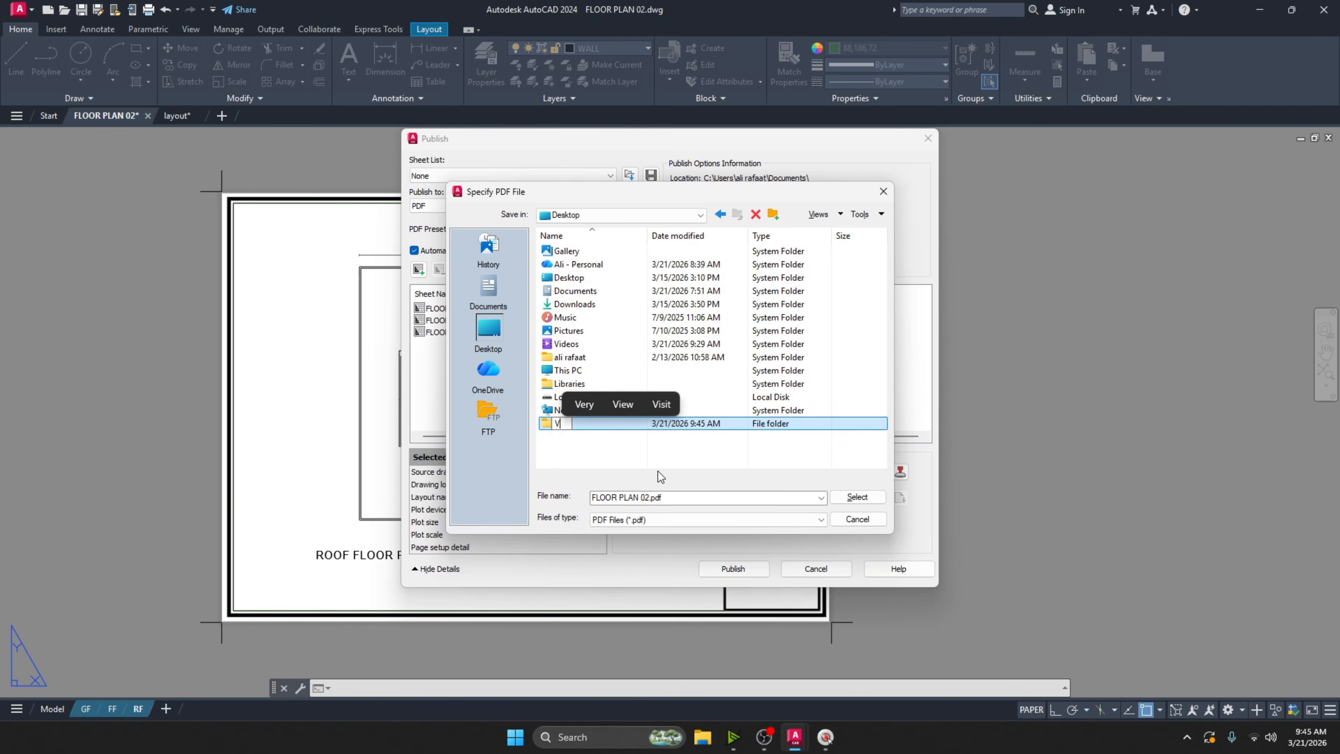
type("ILLA PDF")
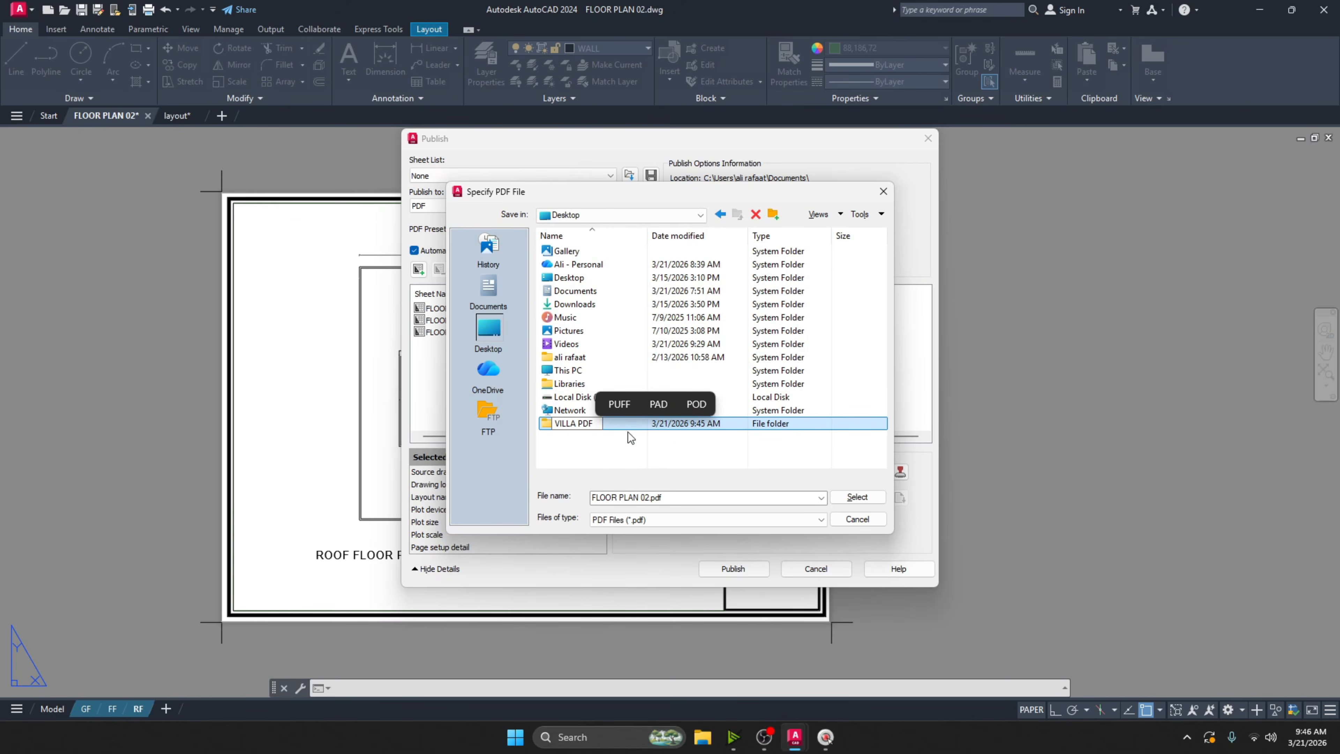
left_click(624, 446)
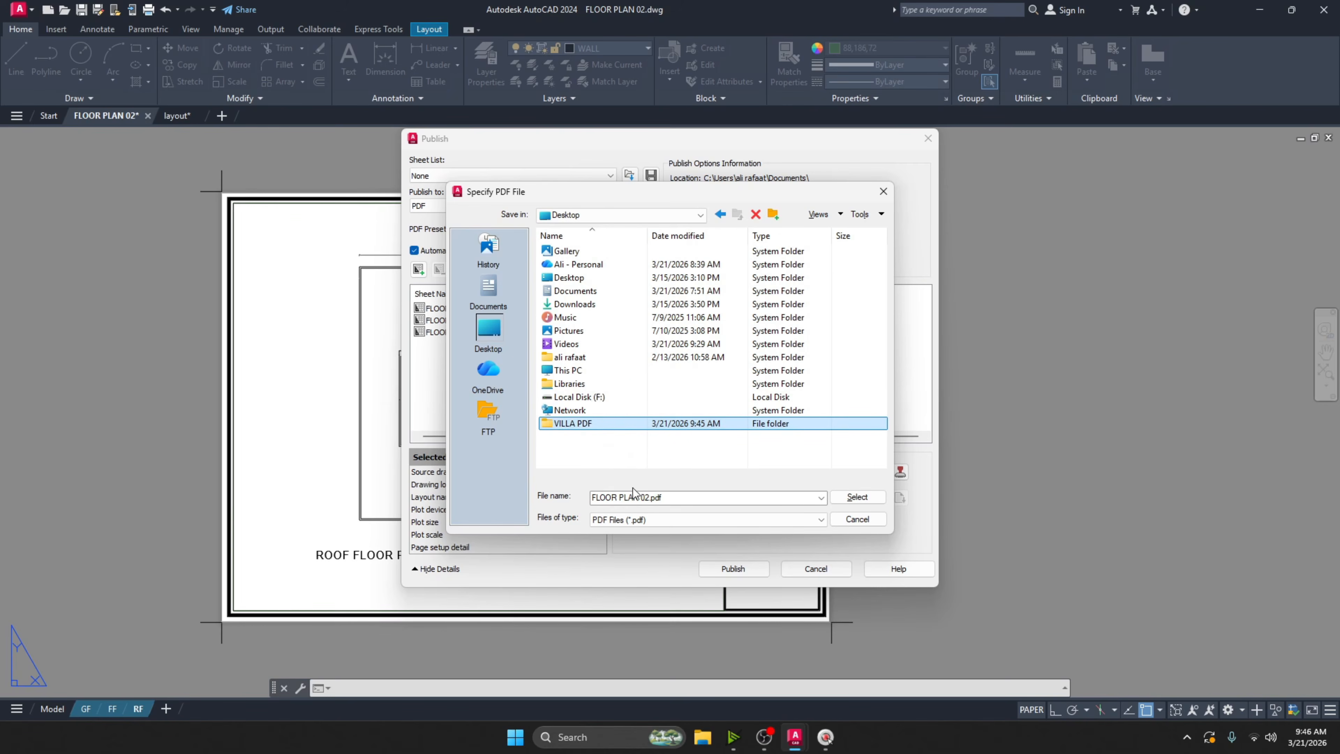
Publish the sheets into the VILLA PDF folder as FLOOR PLAN 02.pdf and dismiss the background job notice.
double_click(609, 426)
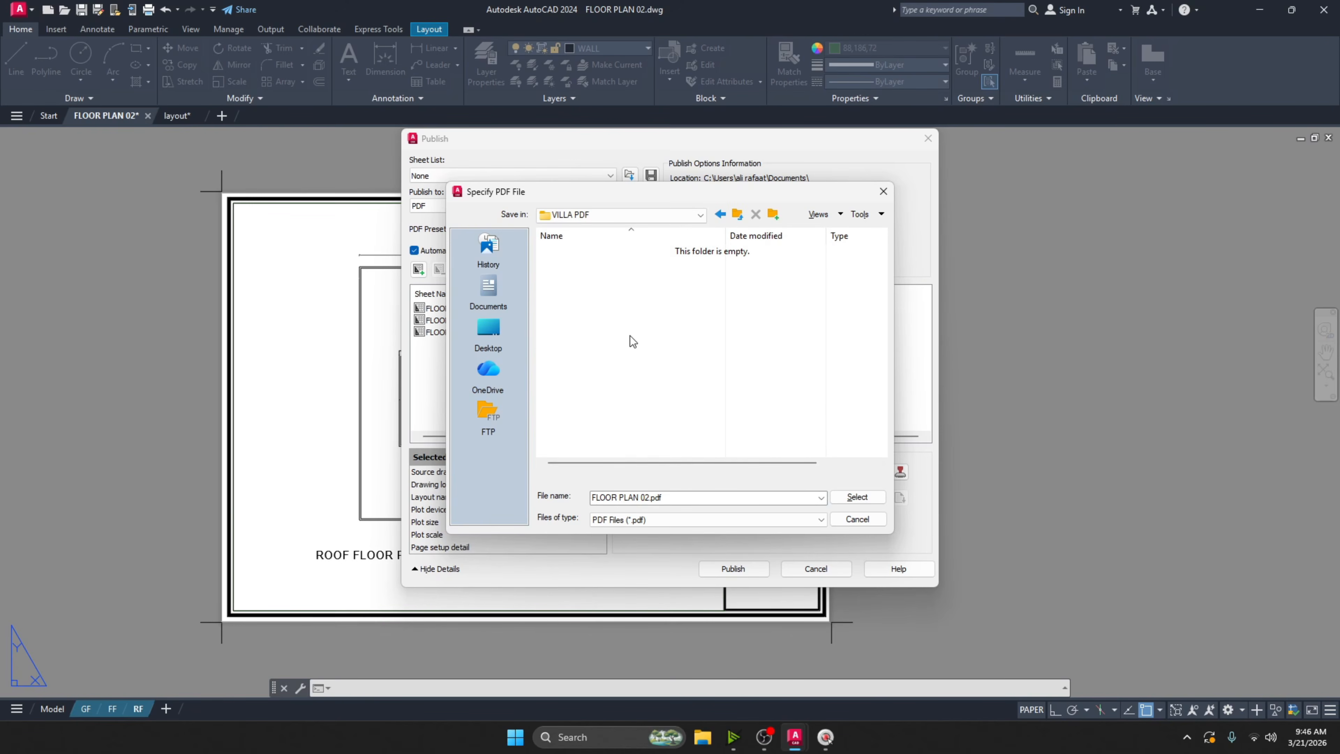
left_click(854, 497)
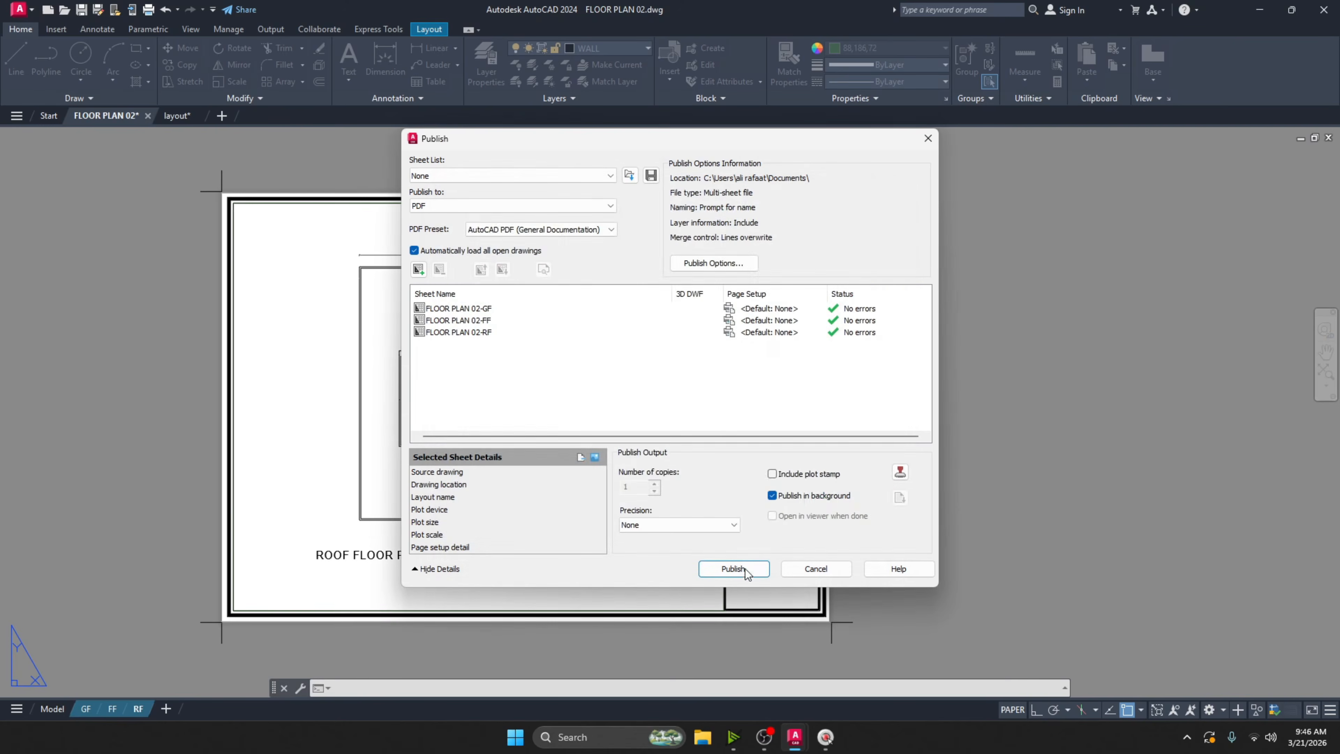
left_click(746, 569)
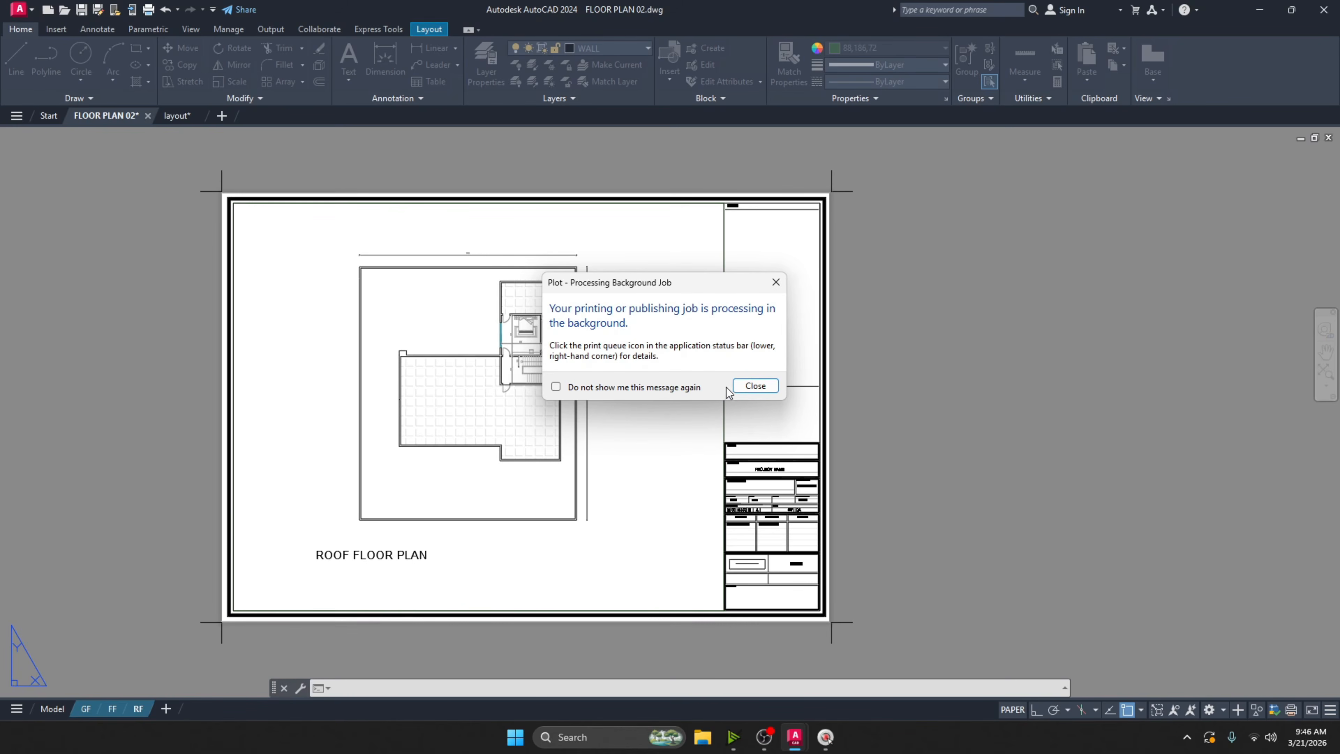
left_click(755, 386)
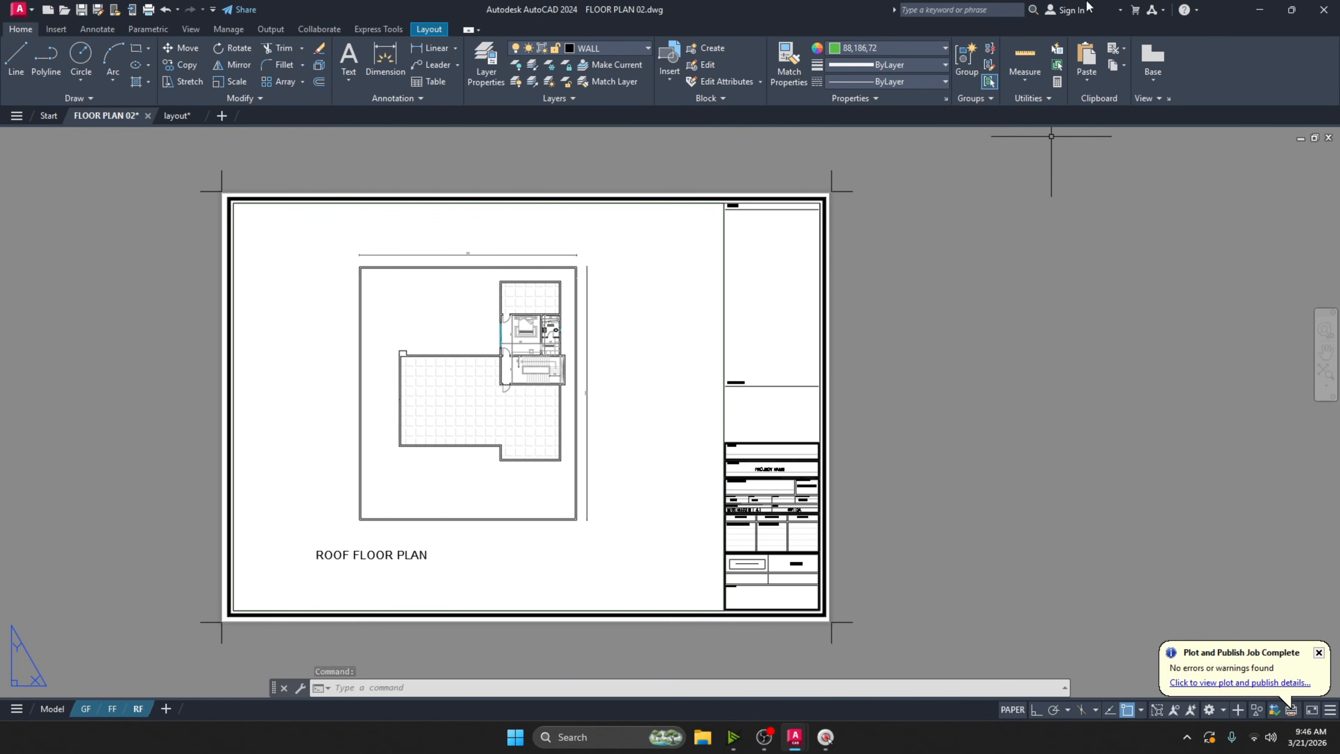
Switch to the desktop and open the published FLOOR PLAN 02.pdf from the VILLA PDF folder.
left_click(1266, 15)
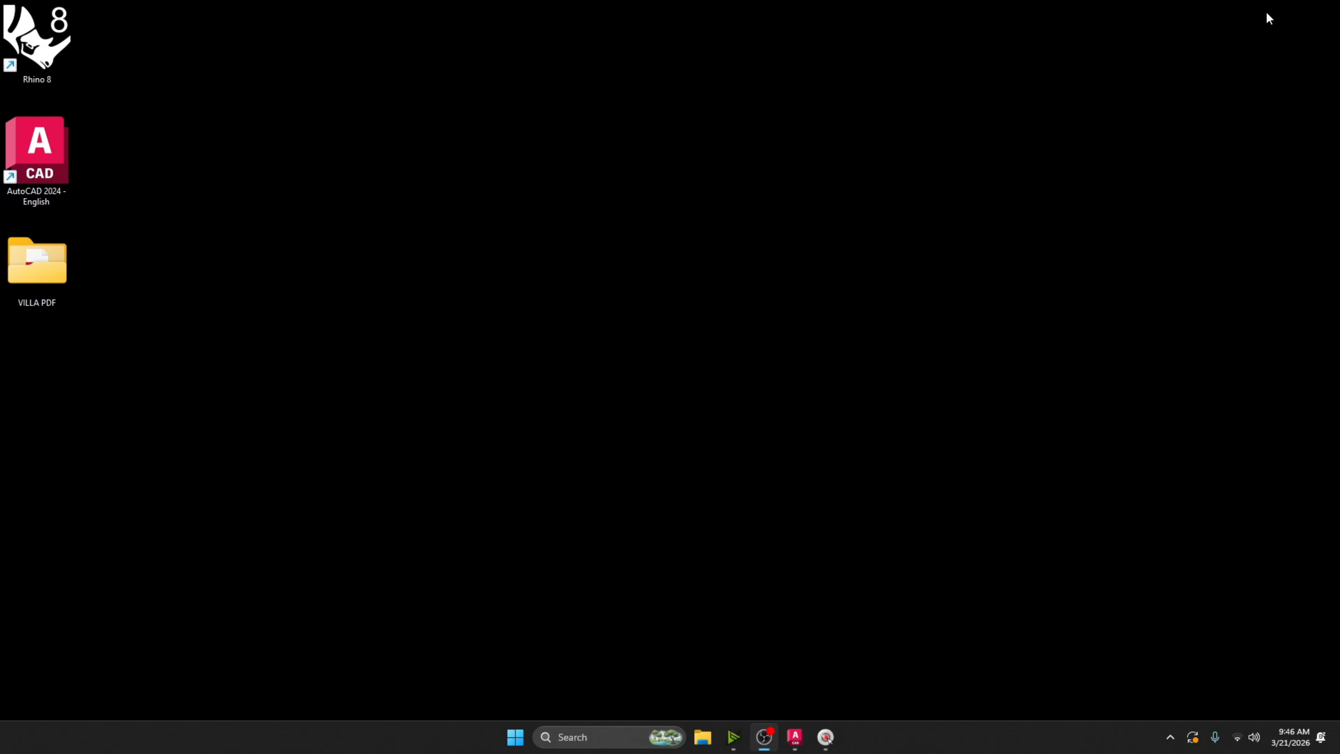
double_click(37, 266)
left_click_drag(1339, 62, 382, 102)
double_click(374, 206)
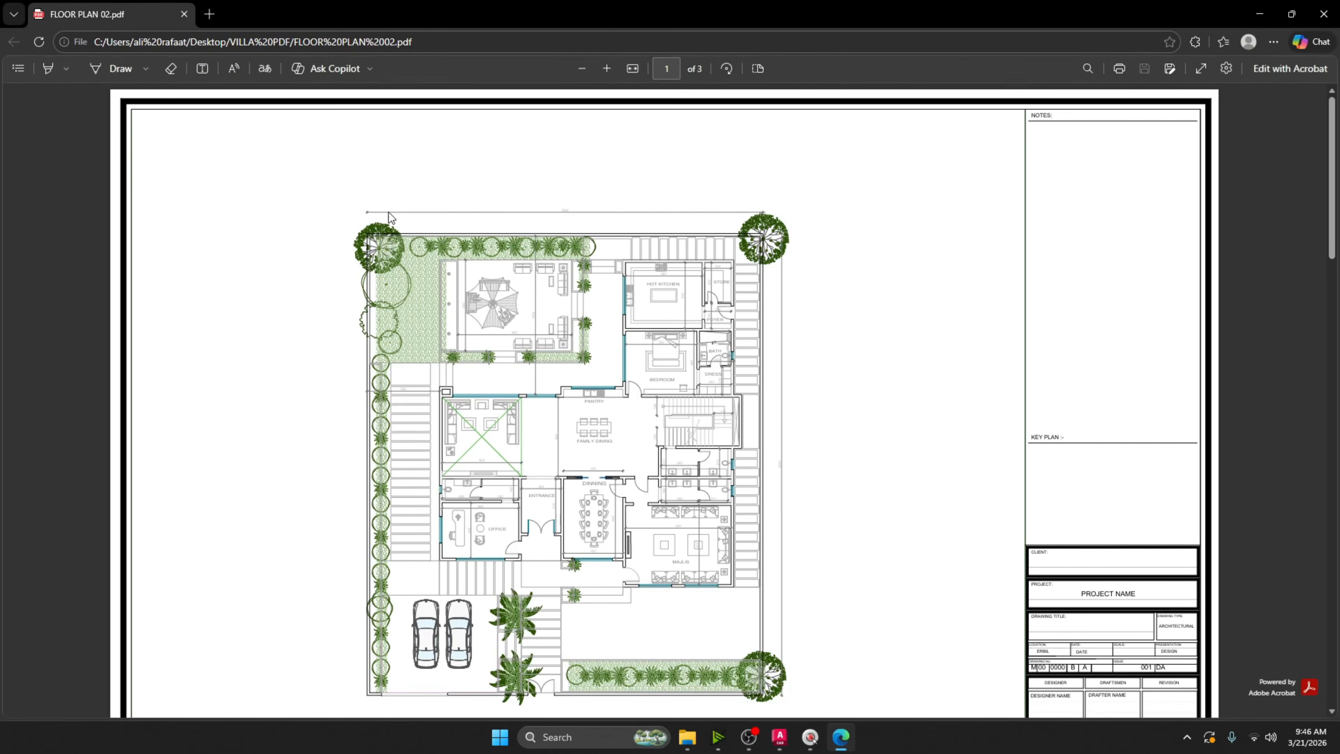
Review the ground, first and roof floor plan pages of the published PDF.
scroll(471, 273, "down", 2, "ctrl")
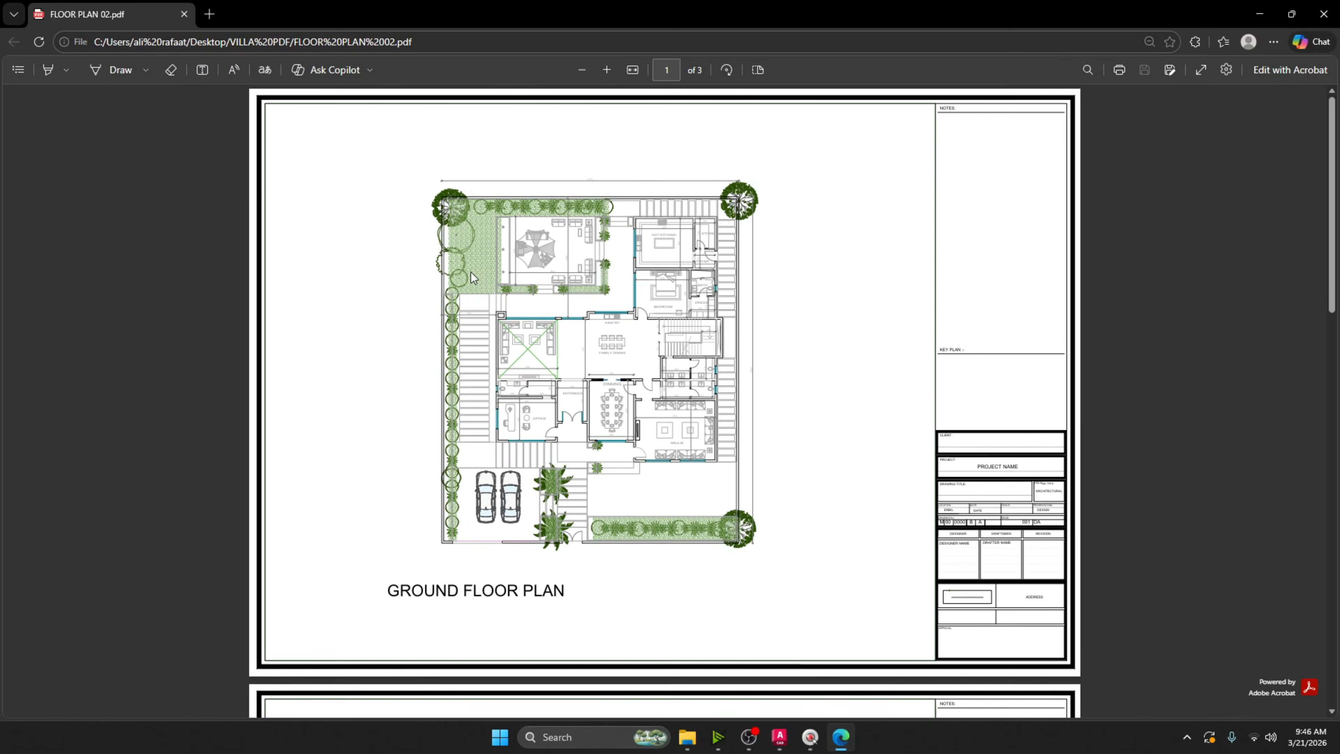
scroll(494, 292, "down", 10)
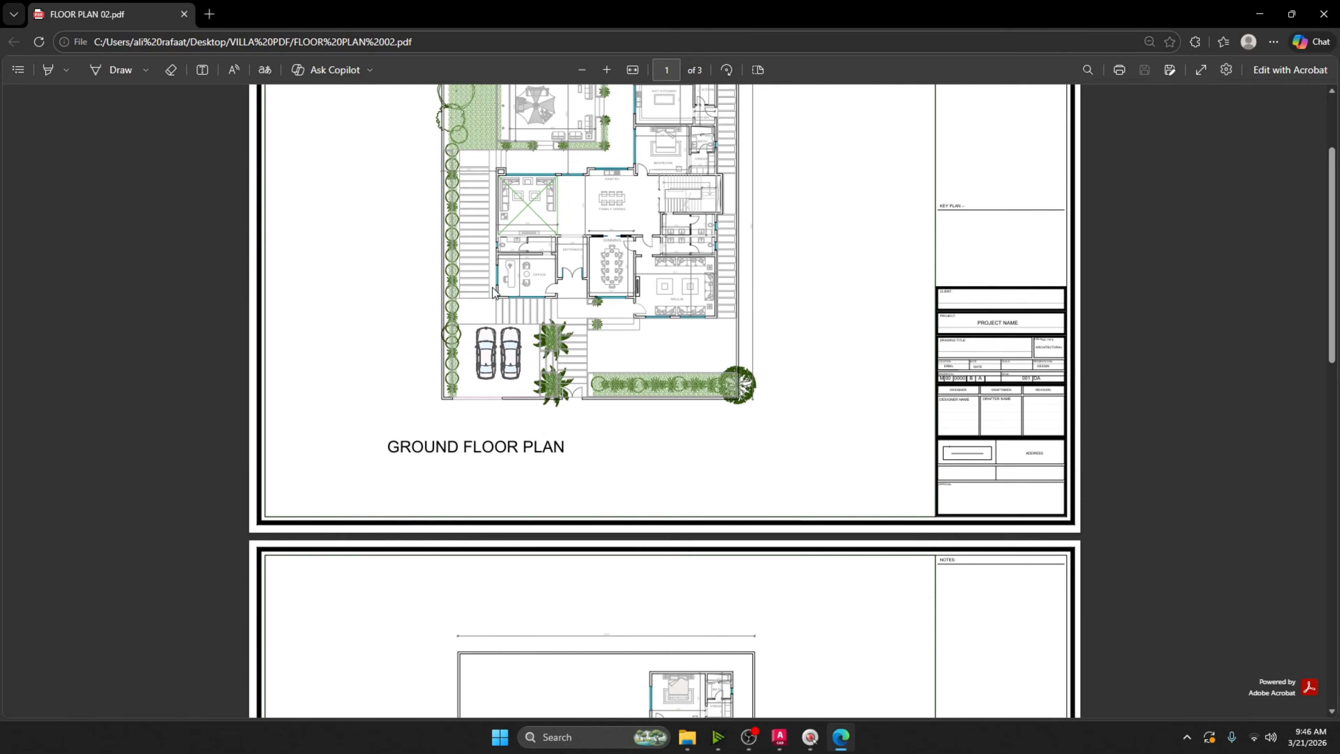
scroll(671, 338, "down", 1, "ctrl")
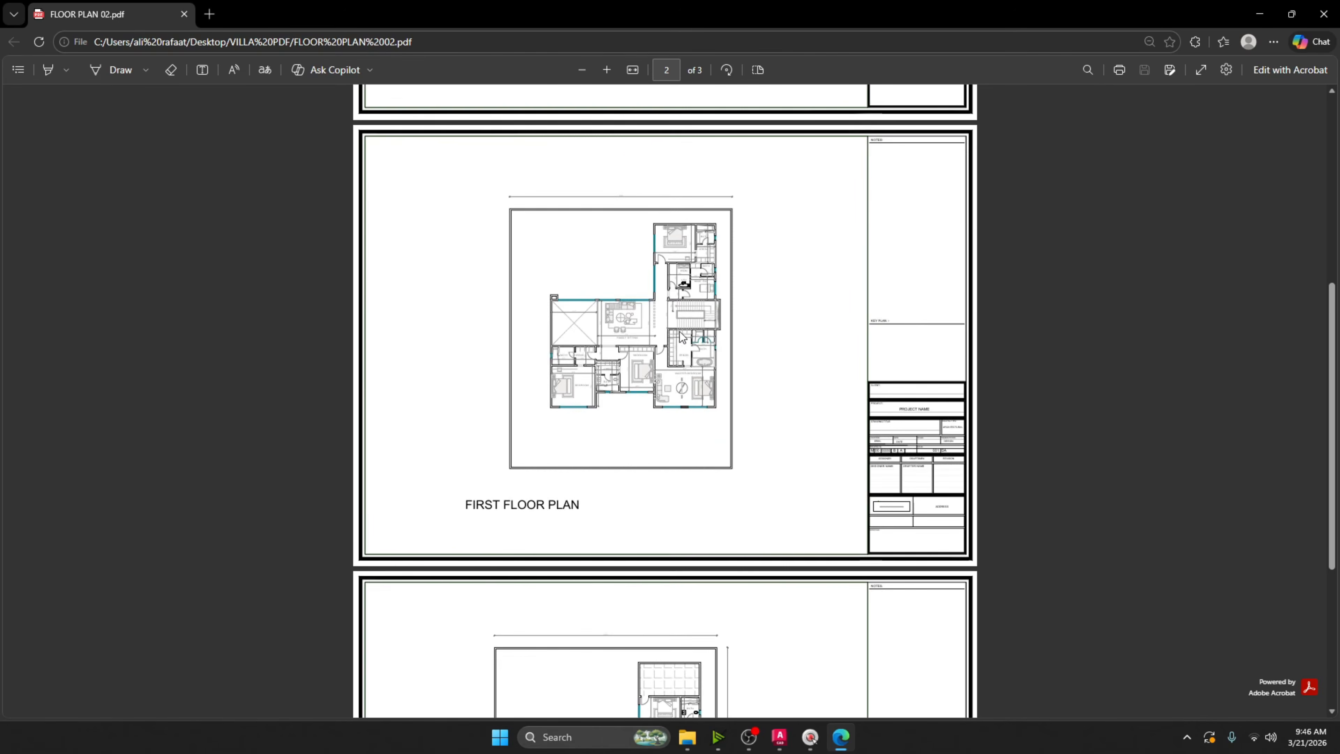
scroll(680, 336, "down", 5)
scroll(686, 359, "up", 10)
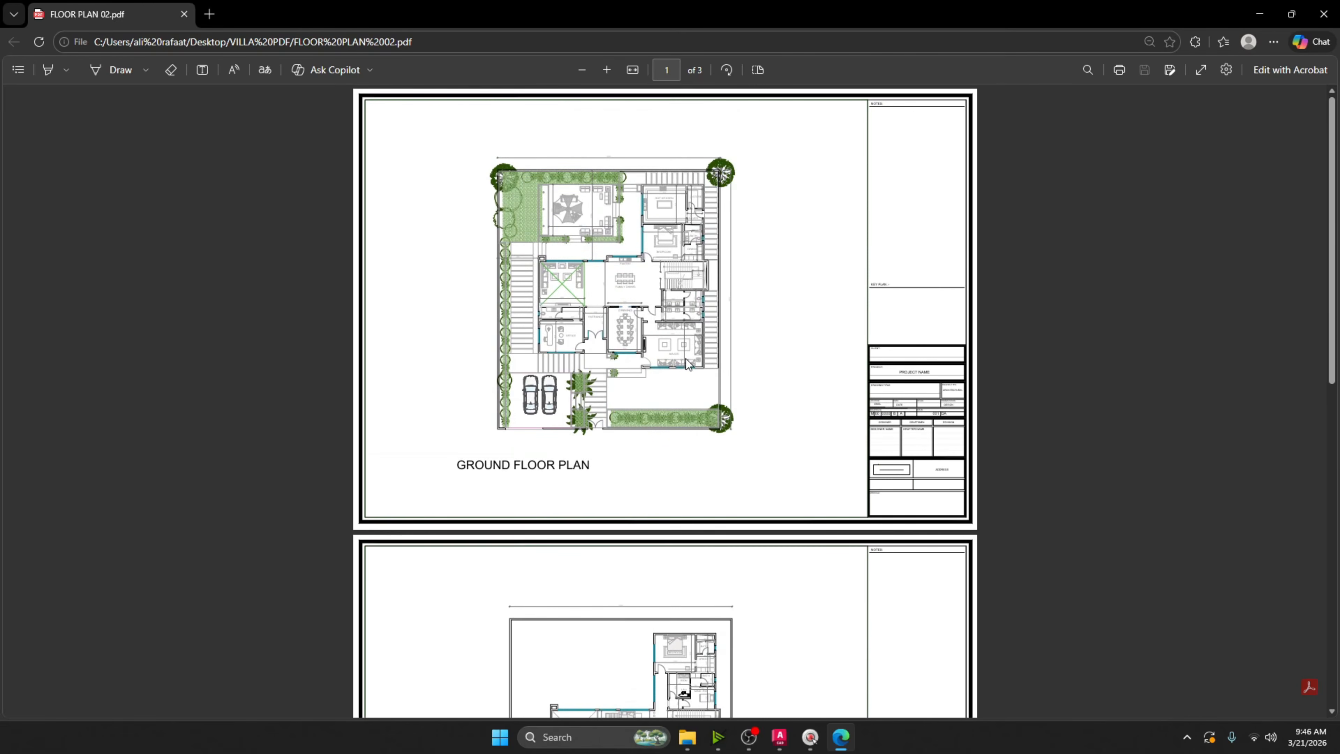
scroll(685, 358, "down", 8)
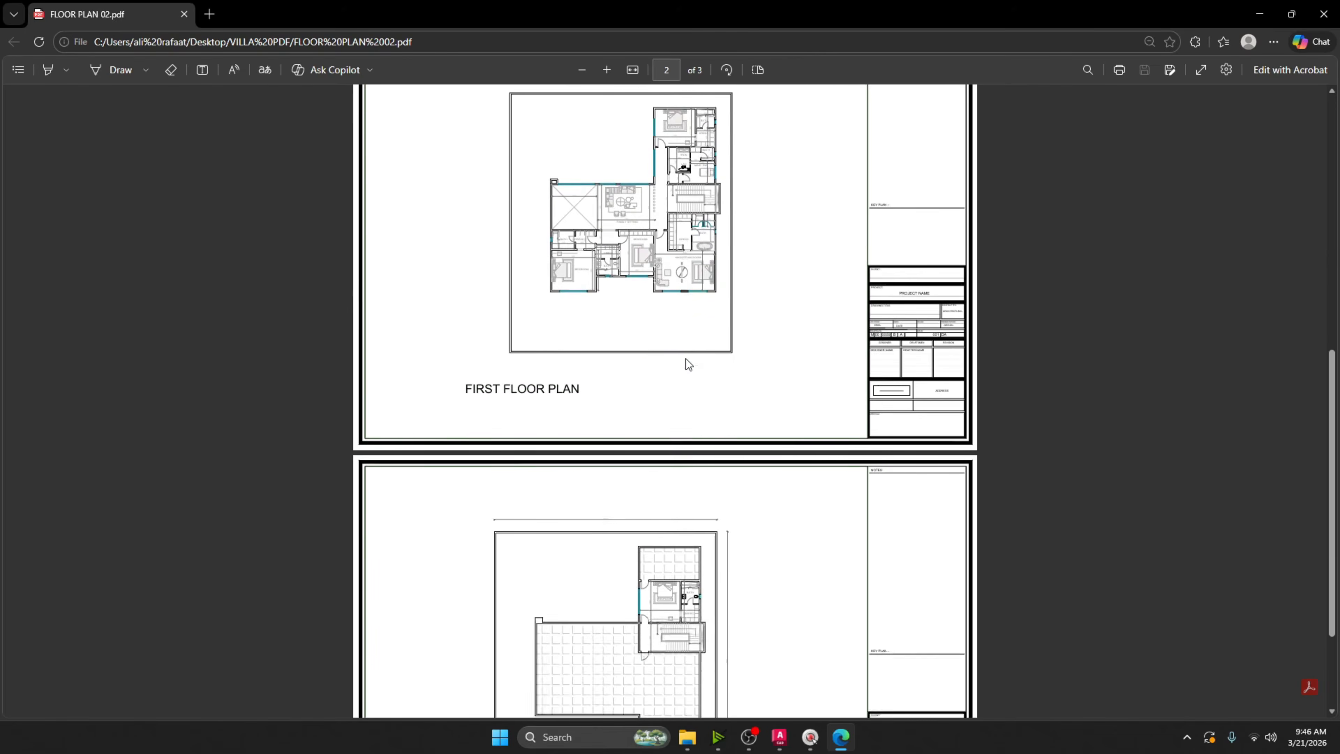
scroll(686, 358, "down", 4)
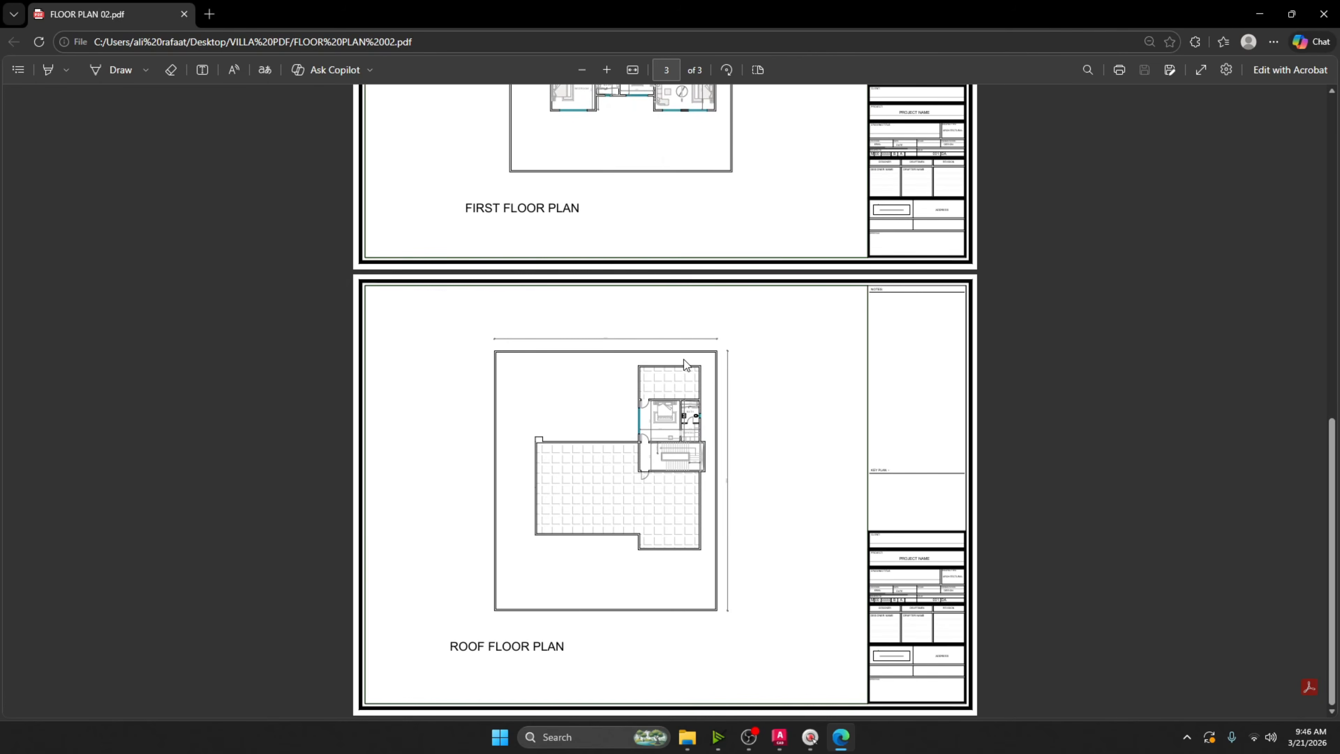